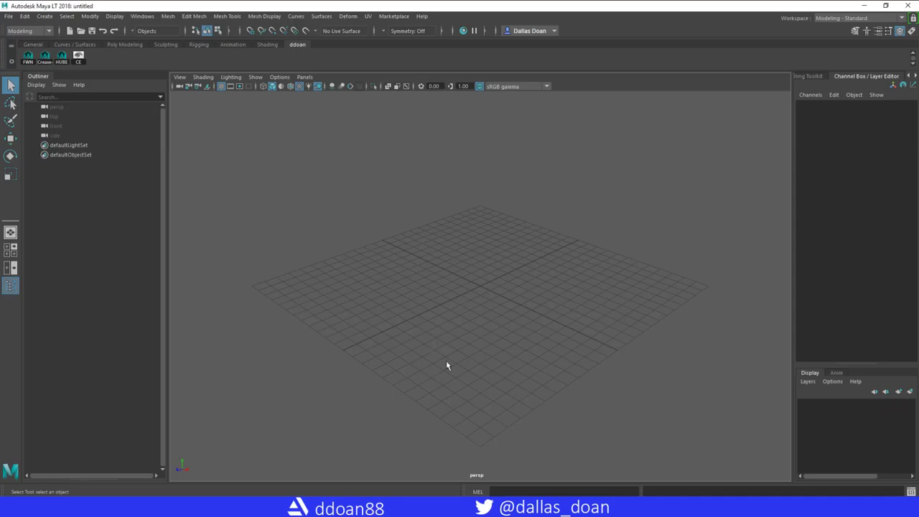
- Create a polygon cube at the origin and rename it cube_low
{"action": "left_click_drag", "start_coordinate": [471, 307], "coordinate": [453, 293], "text": "alt"}
{"action": "right_click_drag", "start_coordinate": [451, 294], "coordinate": [446, 316], "text": "shift"}
{"action": "key", "text": "f"}
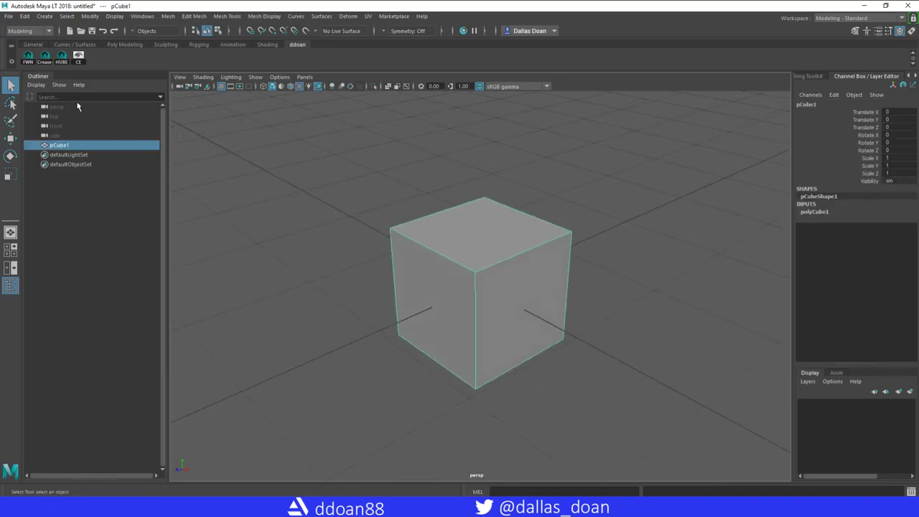
{"action": "double_click", "coordinate": [72, 146]}
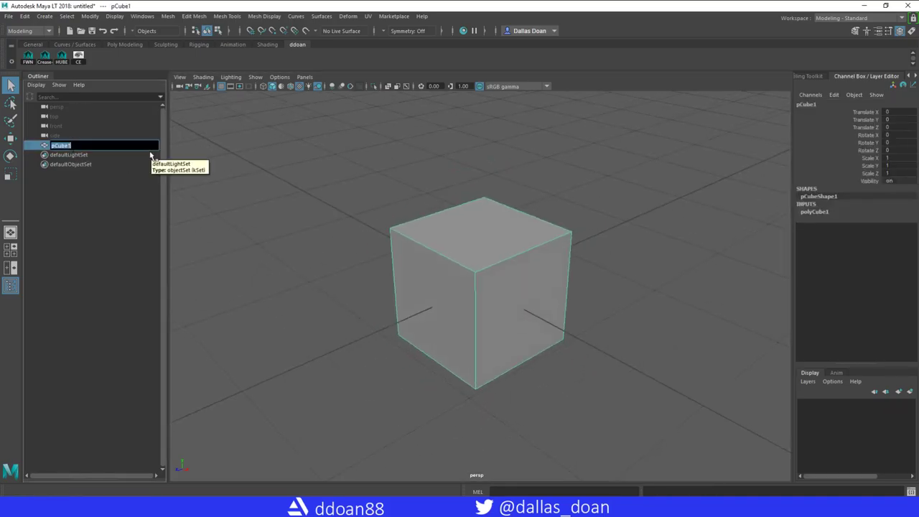
{"action": "type", "text": "cube_low"}
{"action": "key", "text": "Return"}
{"action": "right_click_drag", "start_coordinate": [637, 282], "coordinate": [579, 288], "text": "alt"}
{"action": "left_click", "coordinate": [582, 263]}
{"action": "left_click_drag", "start_coordinate": [375, 229], "coordinate": [557, 326], "text": "alt"}
{"action": "left_click", "coordinate": [590, 266]}
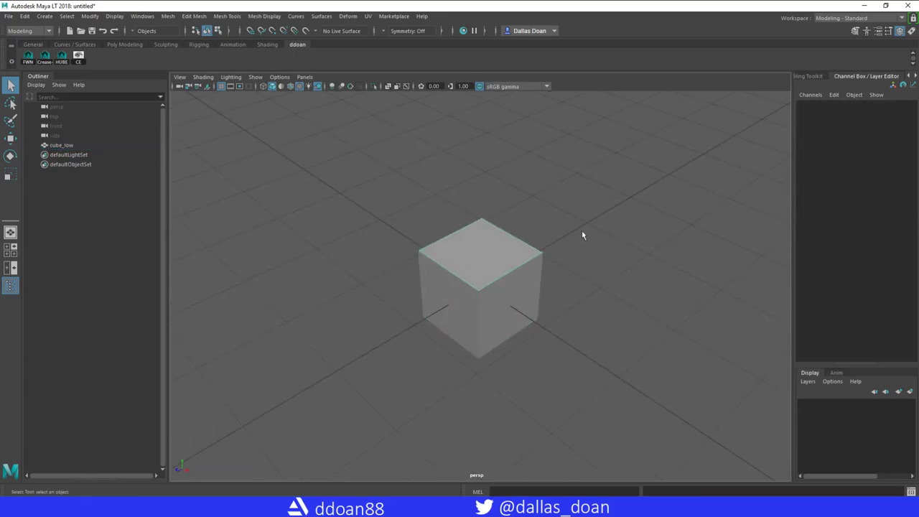
{"action": "left_click_drag", "start_coordinate": [591, 203], "coordinate": [407, 311]}
{"action": "scroll", "coordinate": [560, 269], "scroll_direction": "down", "scroll_amount": 2}
{"action": "left_click_drag", "start_coordinate": [560, 269], "coordinate": [536, 267], "text": "alt"}
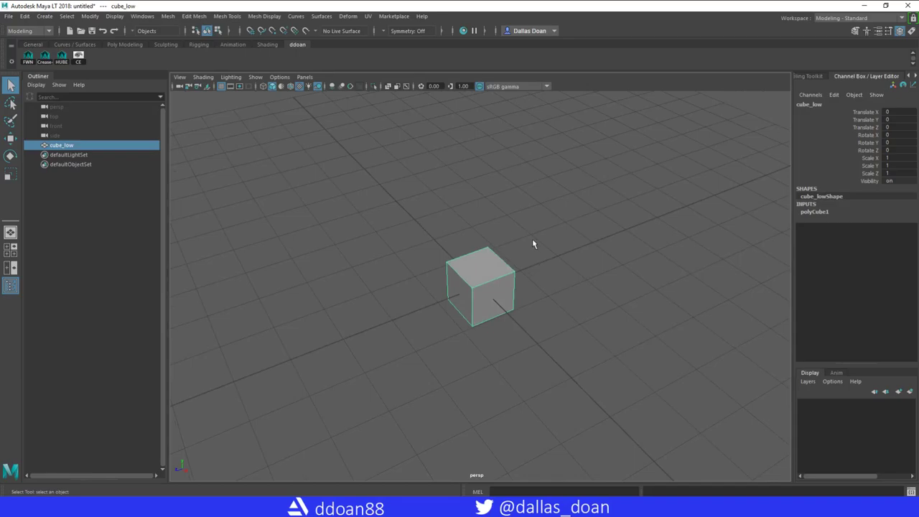
- Select cube_low and begin exporting only the selection as FBX, with cube_low as the file name
{"action": "left_click", "coordinate": [541, 276]}
{"action": "left_click_drag", "start_coordinate": [530, 256], "coordinate": [374, 181]}
{"action": "left_click", "coordinate": [8, 16]}
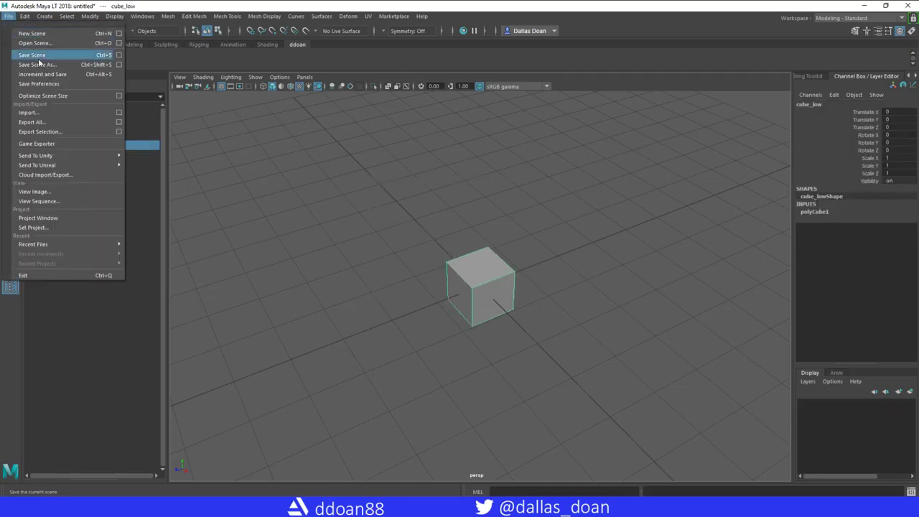
{"action": "left_click", "coordinate": [78, 130]}
{"action": "left_click", "coordinate": [207, 181]}
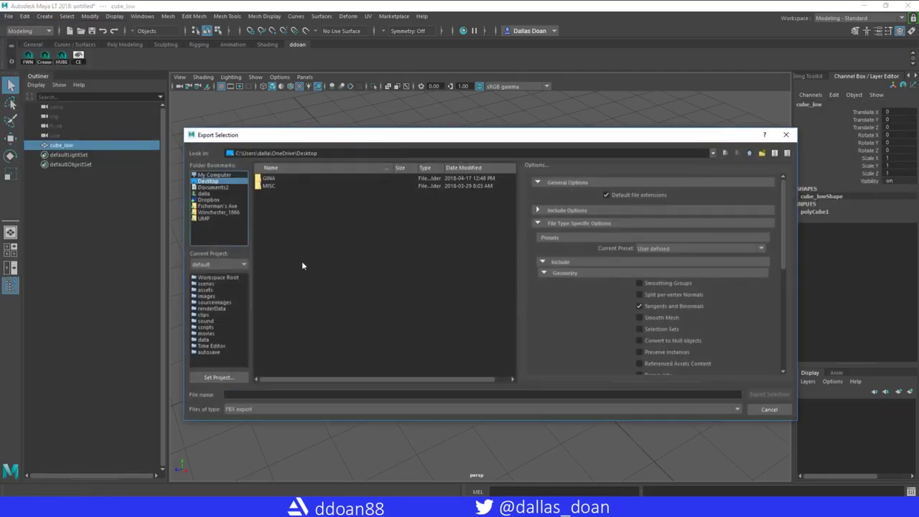
{"action": "left_click", "coordinate": [281, 394]}
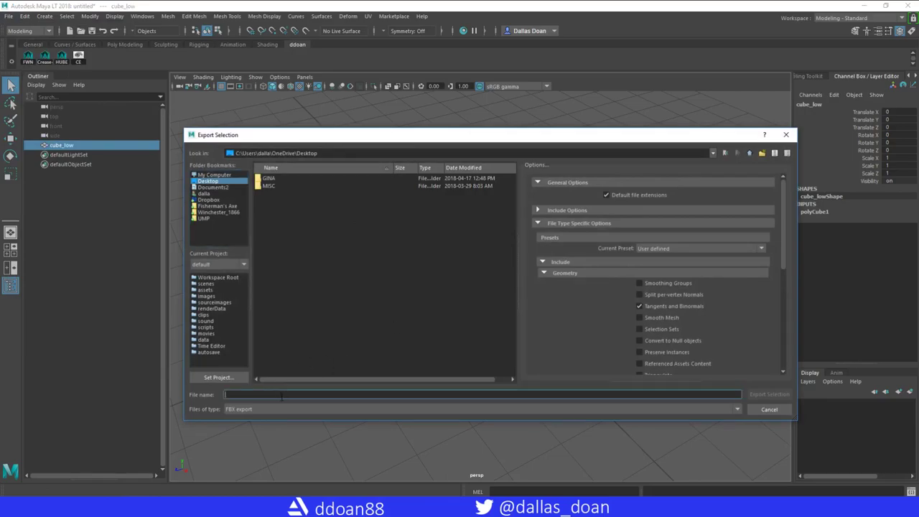
{"action": "type", "text": "cube_low"}
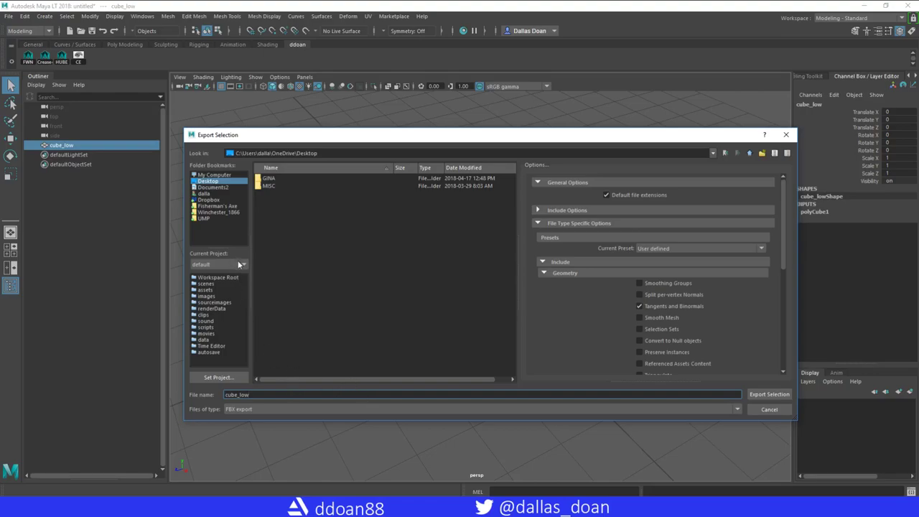
- Browse to the Public folder in Dropbox, create a new folder named cube_01 there and open it
{"action": "left_click", "coordinate": [749, 153]}
{"action": "left_click", "coordinate": [751, 153]}
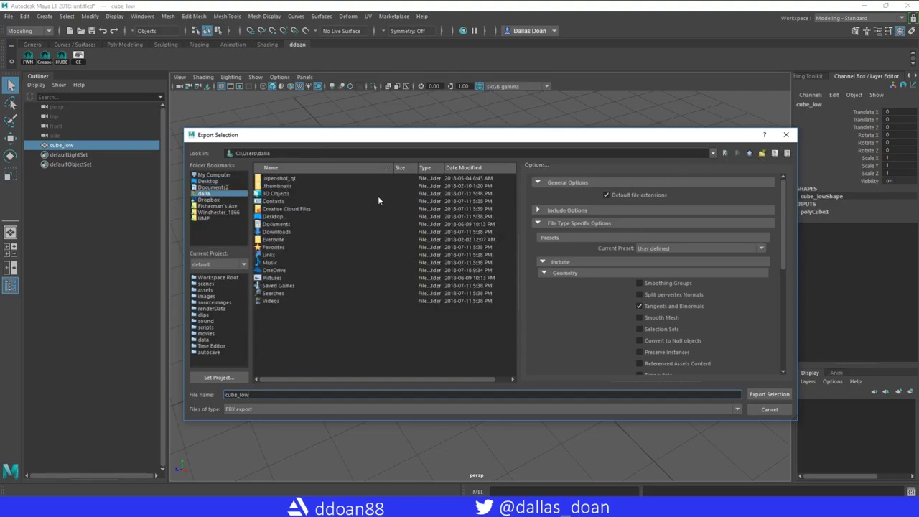
{"action": "left_click", "coordinate": [208, 200]}
{"action": "double_click", "coordinate": [271, 248]}
{"action": "scroll", "coordinate": [292, 290], "scroll_direction": "down", "scroll_amount": 10}
{"action": "right_click", "coordinate": [507, 270]}
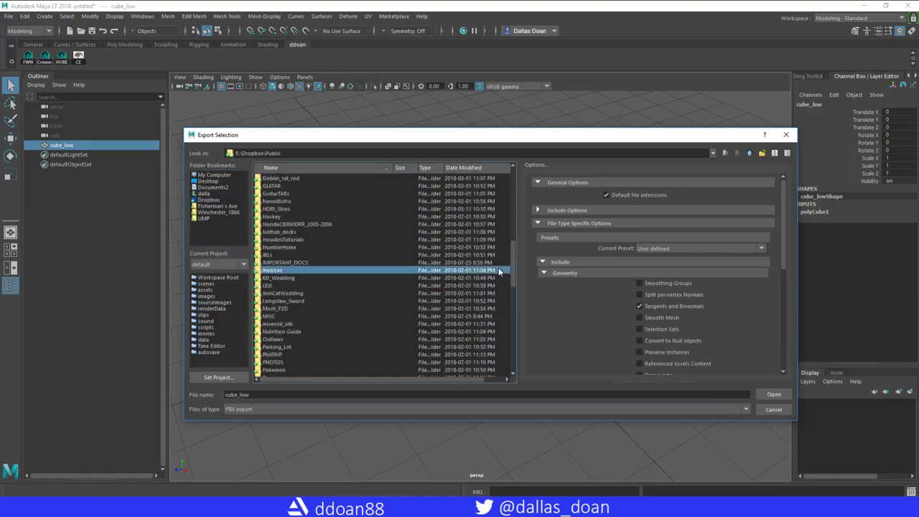
{"action": "right_click", "coordinate": [505, 313]}
{"action": "left_click", "coordinate": [529, 339]}
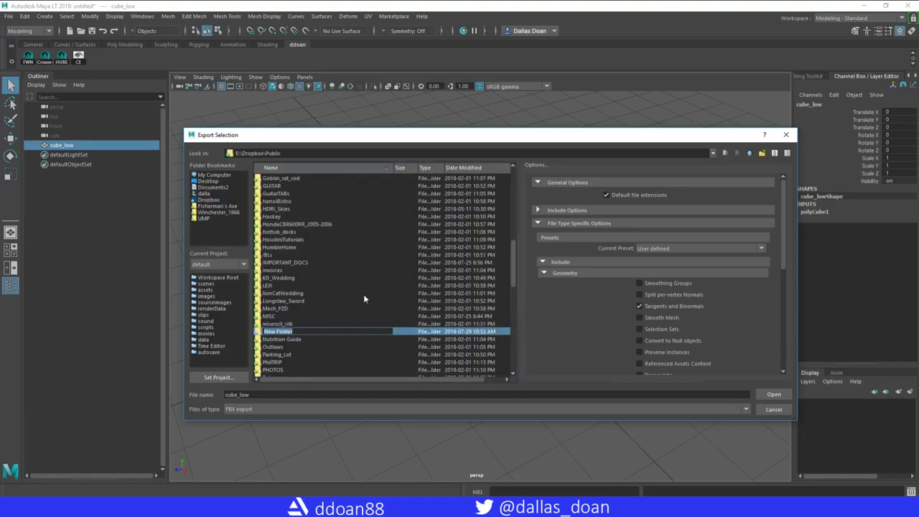
{"action": "type", "text": "cube_01"}
{"action": "key", "text": "Return"}
{"action": "key", "text": "Return"}
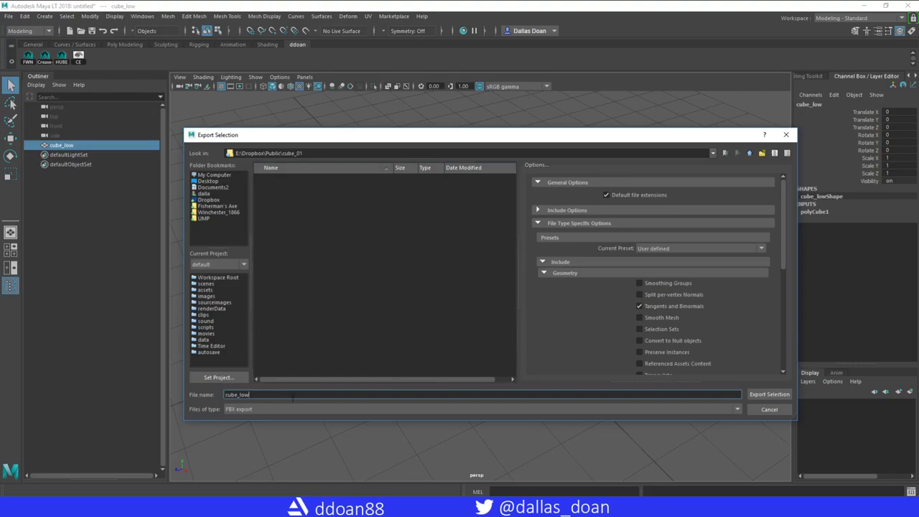
- Create two subfolders named meshes and scenes inside the cube_01 folder
{"action": "right_click", "coordinate": [399, 246]}
{"action": "left_click", "coordinate": [416, 263]}
{"action": "type", "text": "meshes"}
{"action": "key", "text": "Return"}
{"action": "right_click", "coordinate": [403, 251]}
{"action": "left_click", "coordinate": [416, 267]}
{"action": "type", "text": "scenes"}
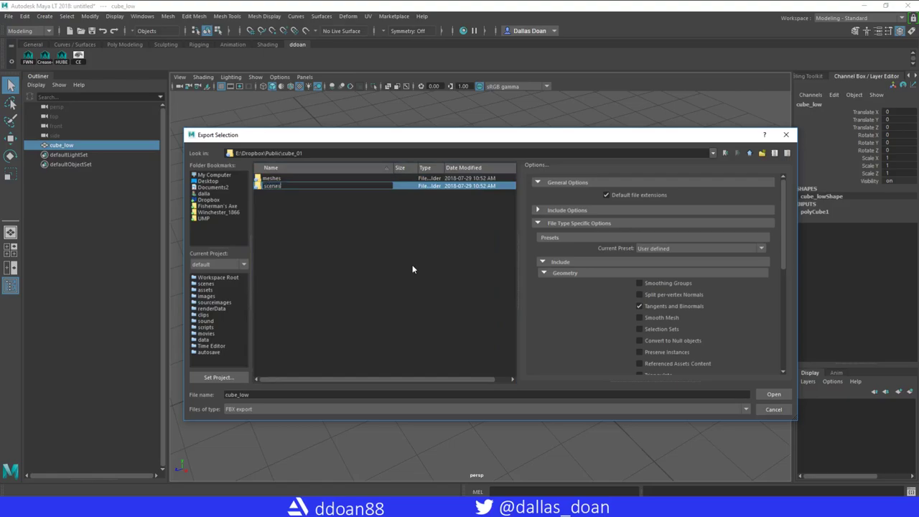
{"action": "key", "text": "Return"}
- Export the selected cube as cube_low in FBX format into the meshes folder
{"action": "left_click", "coordinate": [301, 178]}
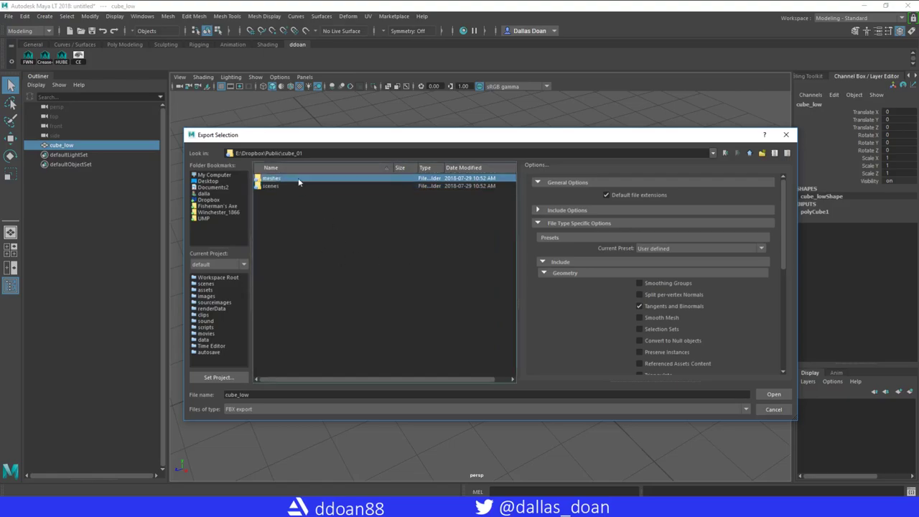
{"action": "double_click", "coordinate": [300, 180]}
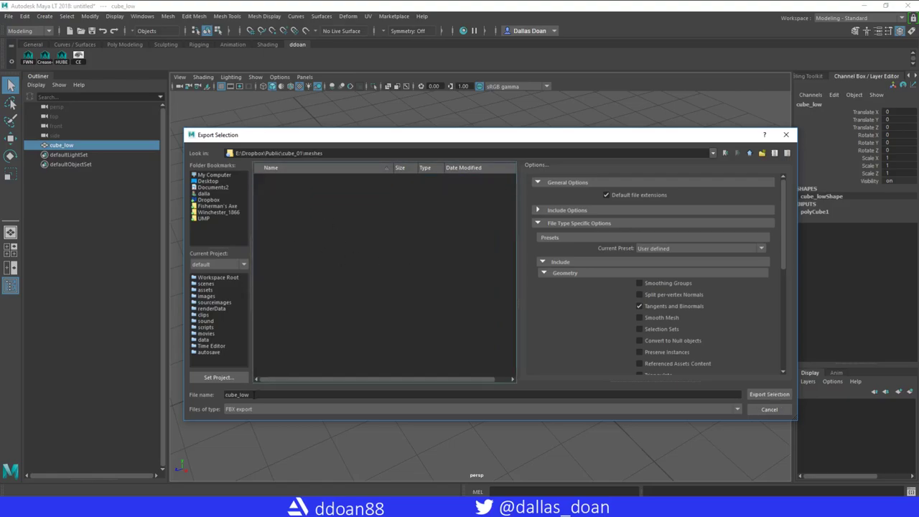
{"action": "left_click", "coordinate": [769, 395]}
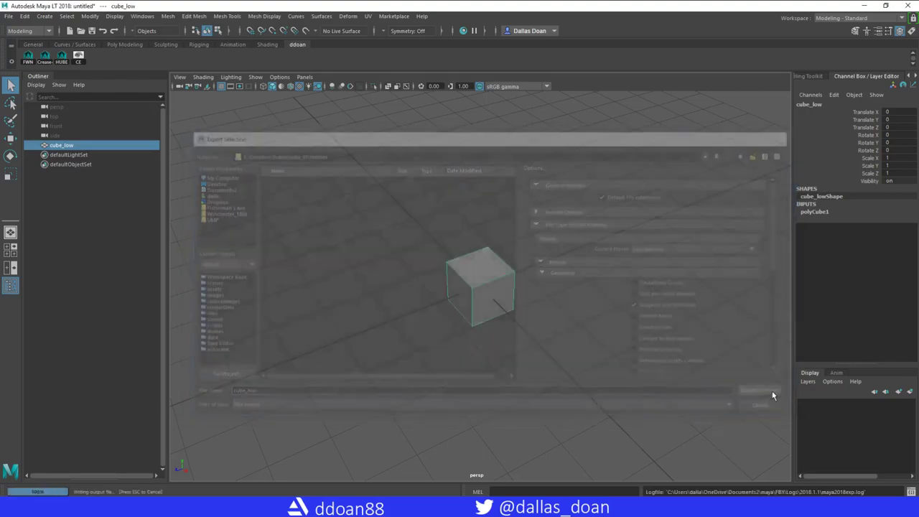
{"action": "left_click", "coordinate": [8, 16]}
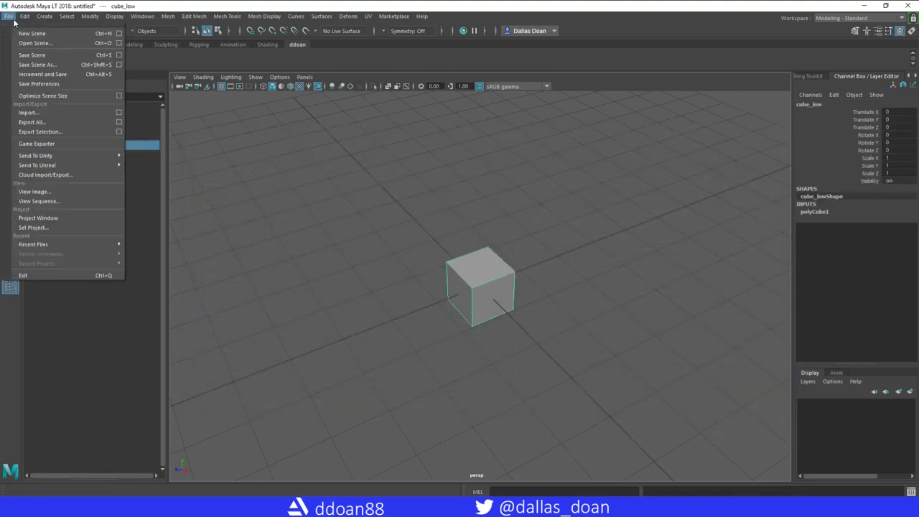
{"action": "left_click", "coordinate": [63, 74]}
{"action": "left_click", "coordinate": [772, 406]}
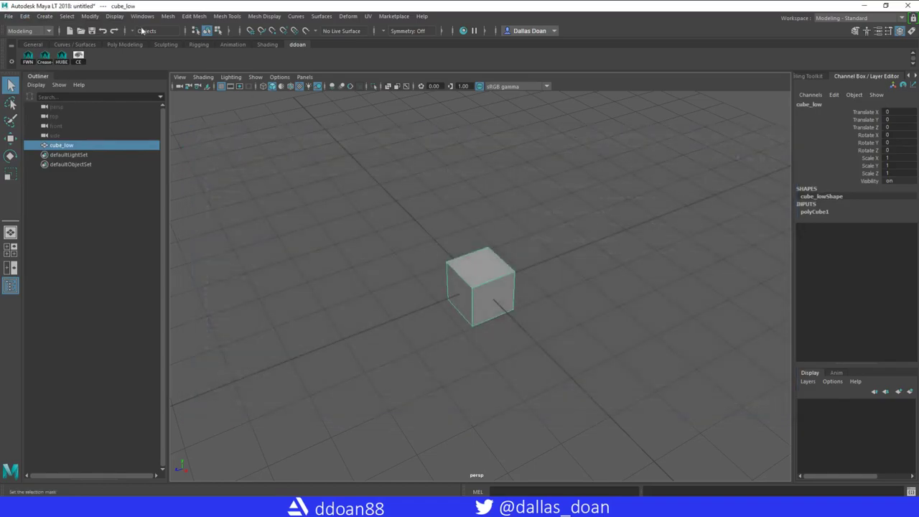
- Save the scene as cube_01 in the scenes folder of cube_01
{"action": "left_click", "coordinate": [8, 16]}
{"action": "left_click", "coordinate": [38, 64]}
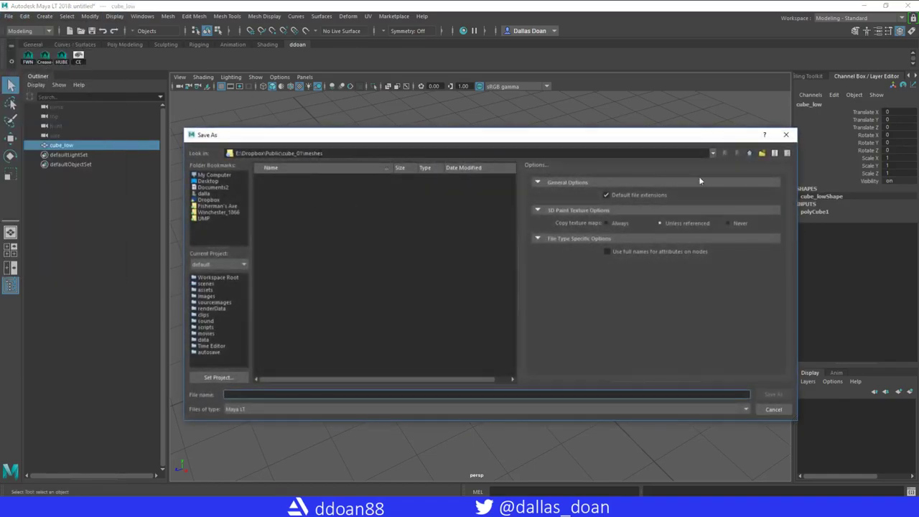
{"action": "left_click", "coordinate": [749, 153]}
{"action": "double_click", "coordinate": [288, 184]}
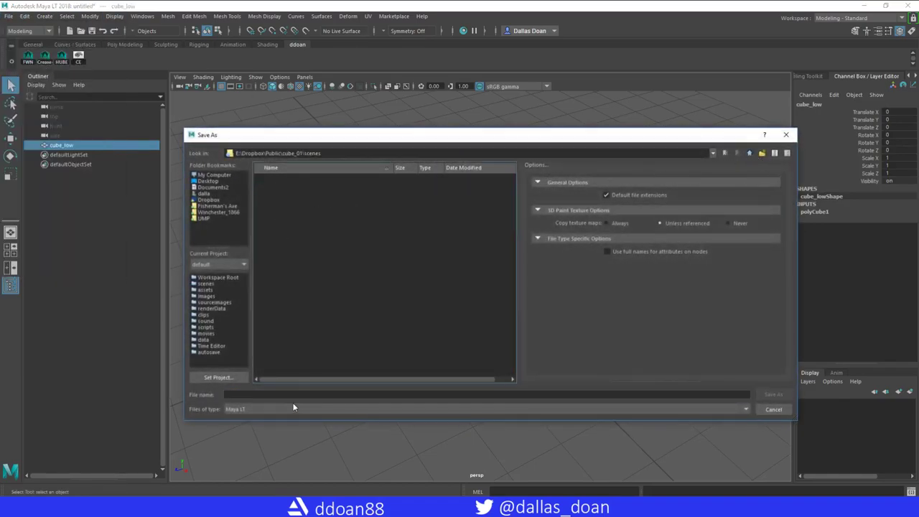
{"action": "type", "text": "cube_01"}
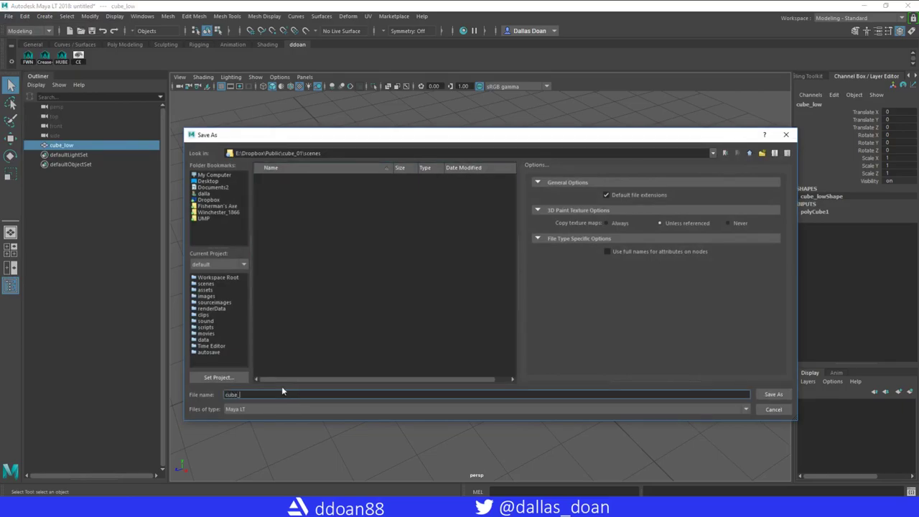
{"action": "key", "text": "Return"}
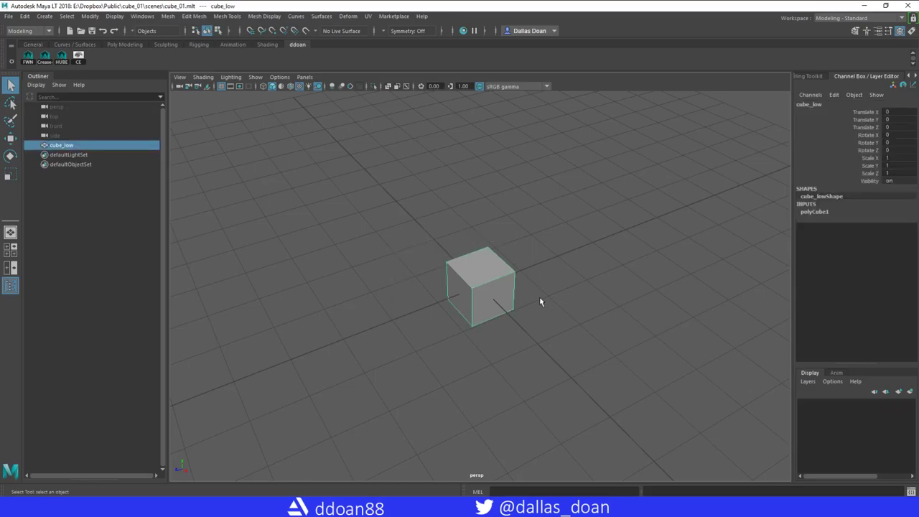
- Switch to ZBrush and import the cube_low FBX from the cube_01 meshes folder with the FBX ExportImport plugin
{"action": "key", "text": "alt+shift+d"}
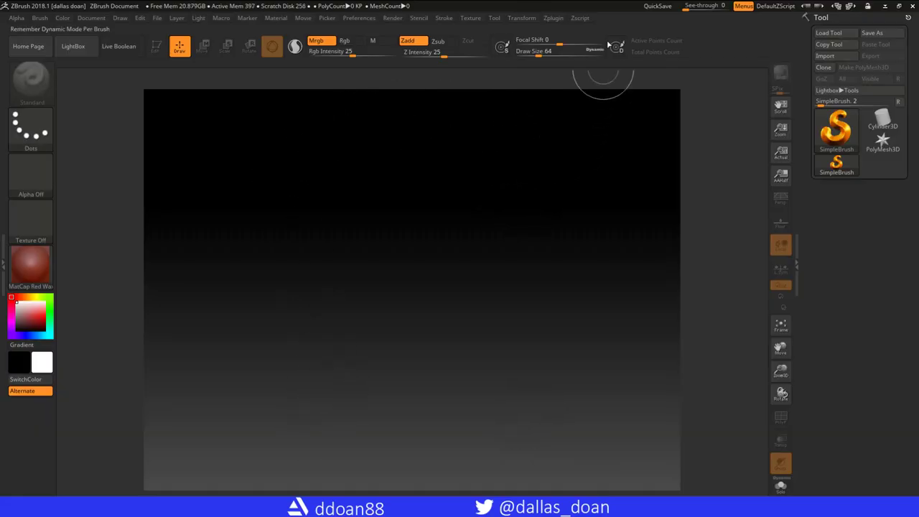
{"action": "left_click", "coordinate": [555, 21]}
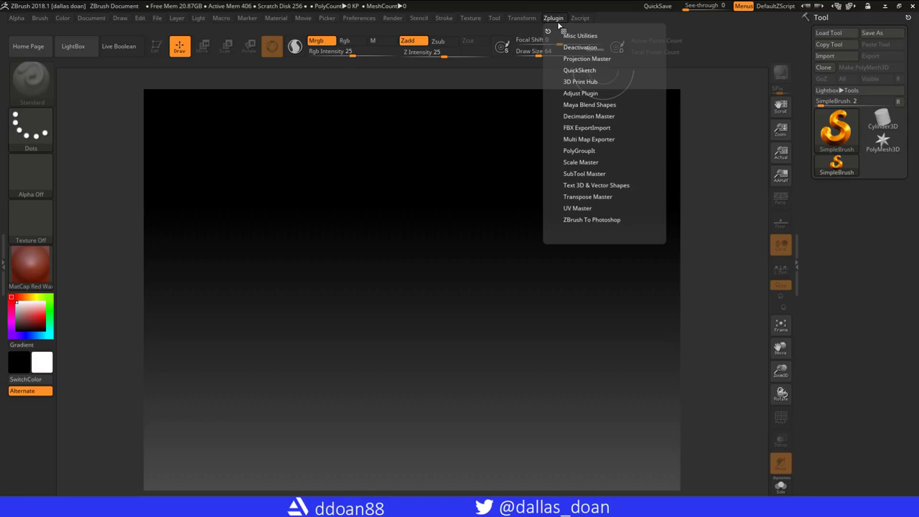
{"action": "left_click", "coordinate": [587, 128]}
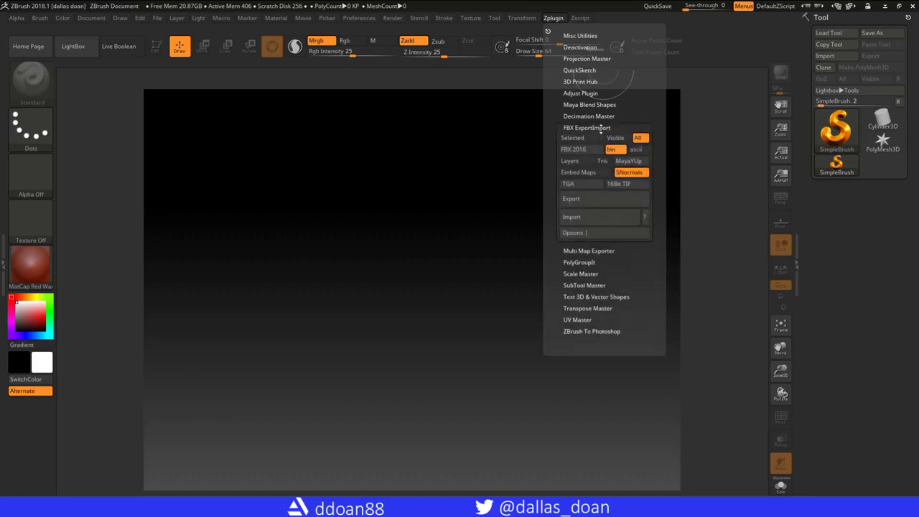
{"action": "left_click", "coordinate": [614, 221]}
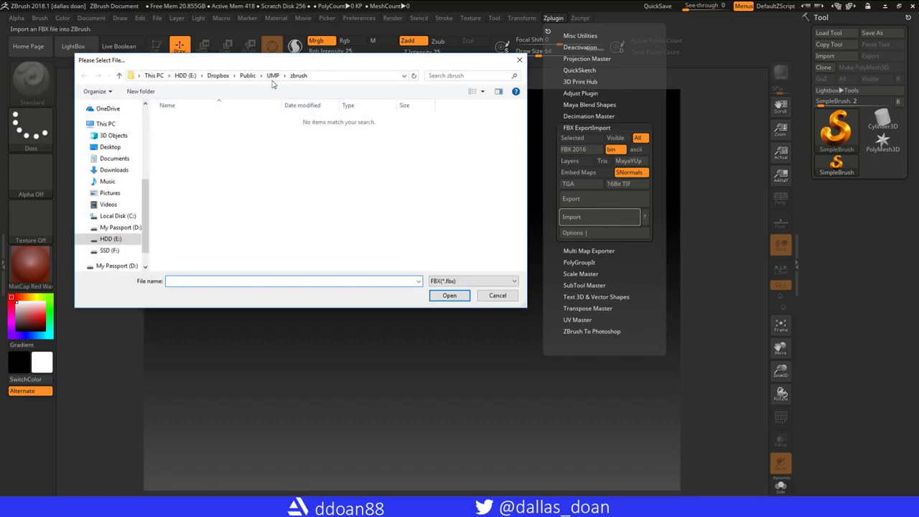
{"action": "left_click", "coordinate": [248, 75]}
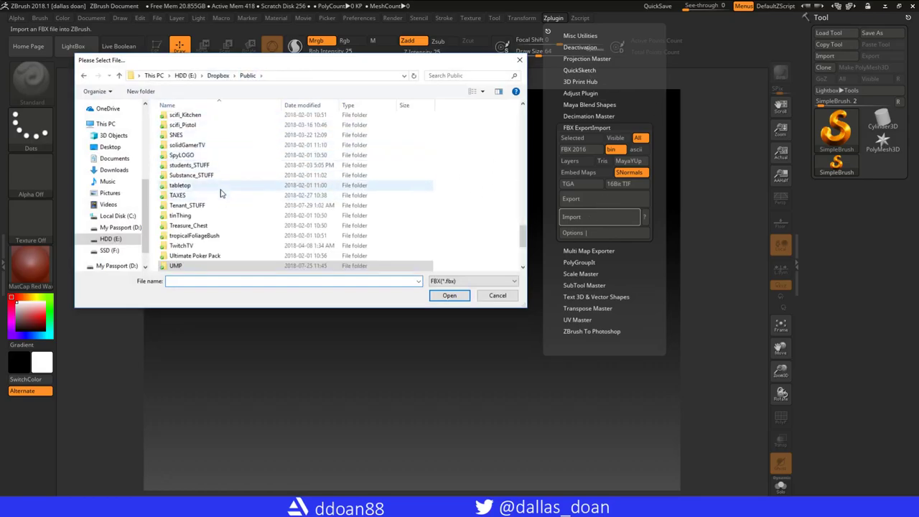
{"action": "scroll", "coordinate": [220, 193], "scroll_direction": "up", "scroll_amount": 20}
{"action": "scroll", "coordinate": [227, 209], "scroll_direction": "up", "scroll_amount": 2}
{"action": "double_click", "coordinate": [208, 155]}
{"action": "double_click", "coordinate": [199, 120]}
{"action": "left_click", "coordinate": [198, 122]}
{"action": "left_click", "coordinate": [434, 297]}
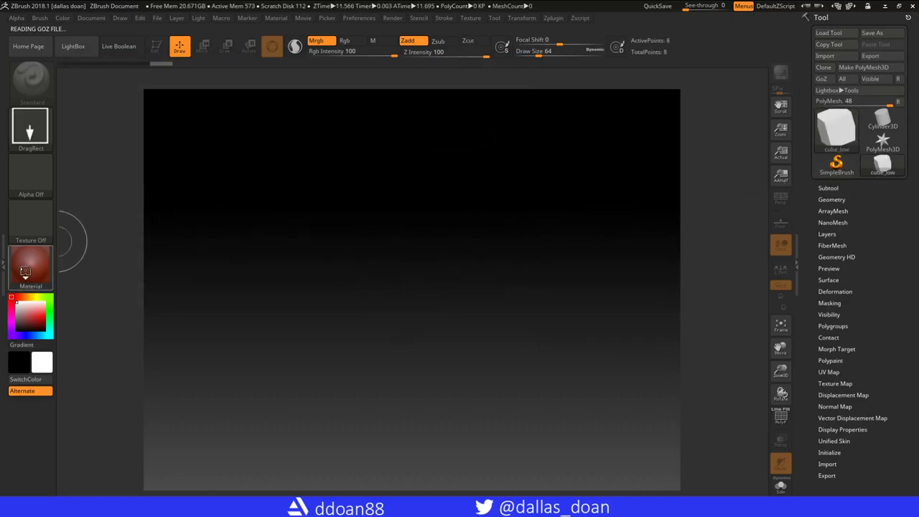
- Place cube_low on the canvas with the MatCap White C material and put it into Edit mode
{"action": "left_click", "coordinate": [25, 271]}
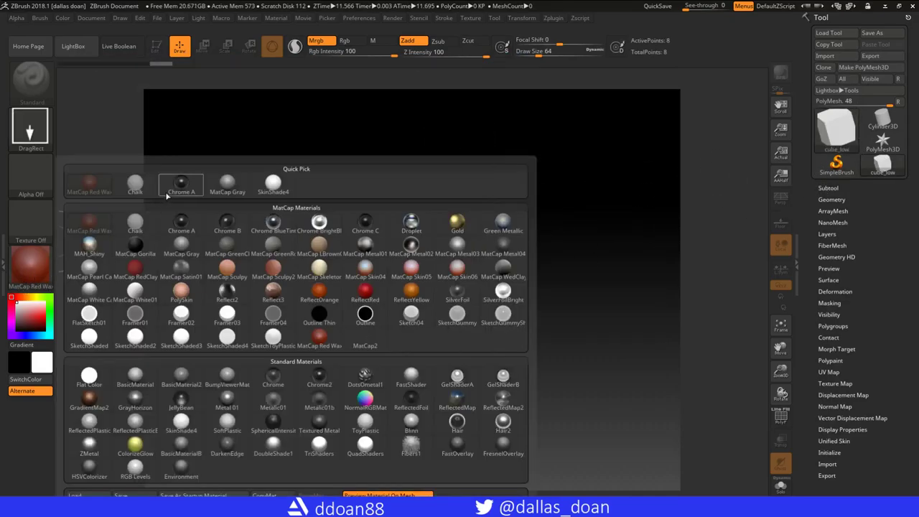
{"action": "left_click", "coordinate": [98, 299]}
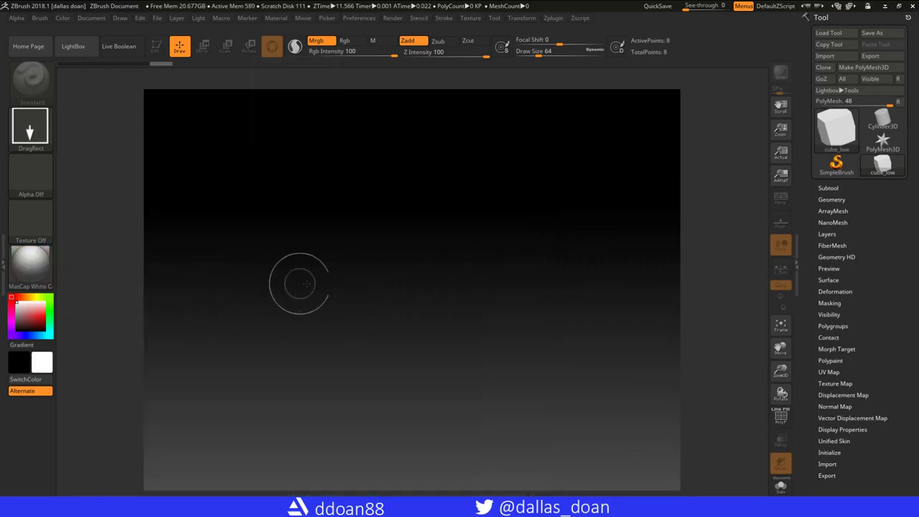
{"action": "left_click_drag", "start_coordinate": [410, 251], "coordinate": [408, 432]}
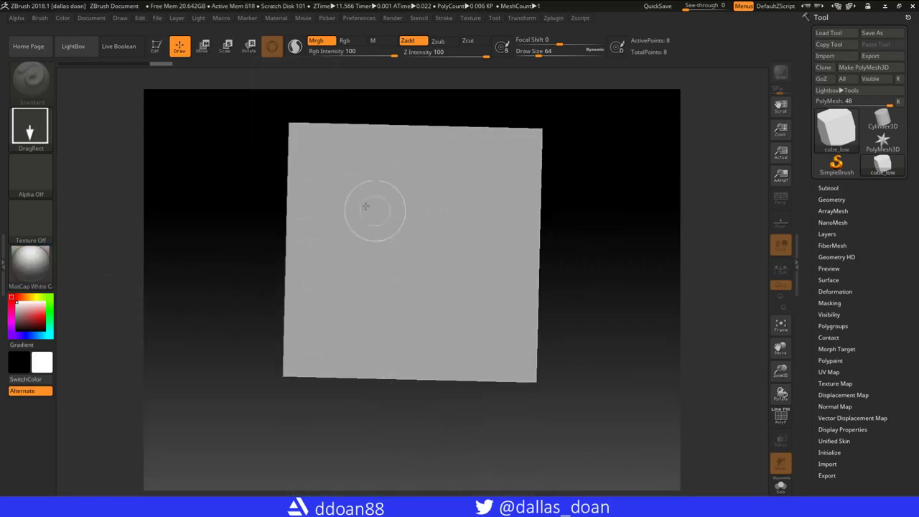
{"action": "key", "text": "t"}
{"action": "mouse_move", "coordinate": [616, 208]}
{"action": "left_mouse_down"}
{"action": "mouse_move", "coordinate": [611, 216]}
{"action": "mouse_move", "coordinate": [623, 214]}
{"action": "mouse_move", "coordinate": [601, 243]}
{"action": "left_mouse_up"}
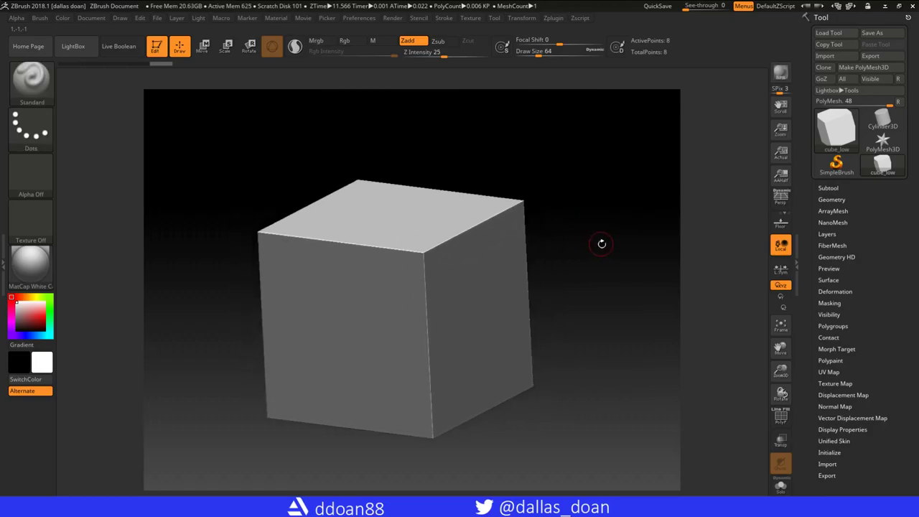
- Enable the PolyFrame display and perspective view for the cube
{"action": "key", "text": "shift+f"}
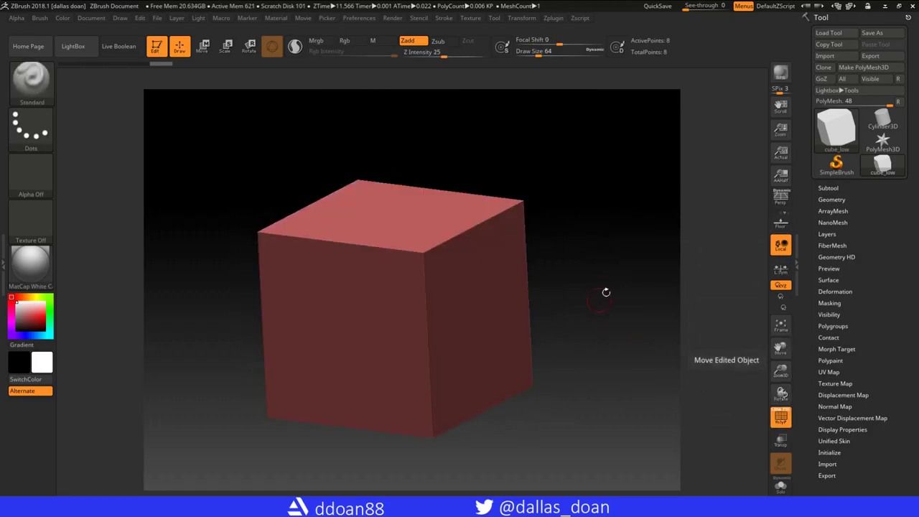
{"action": "left_click", "coordinate": [781, 198]}
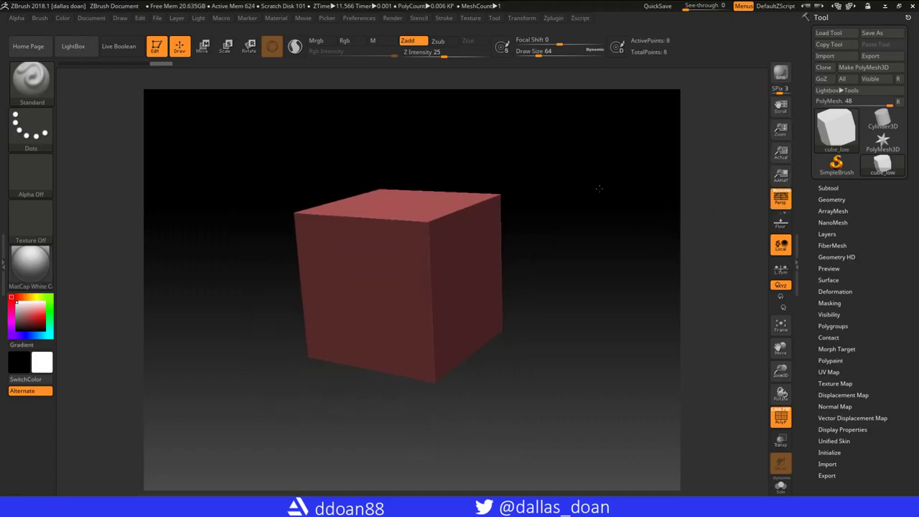
{"action": "left_click_drag", "start_coordinate": [600, 175], "coordinate": [601, 238]}
{"action": "left_click_drag", "start_coordinate": [560, 176], "coordinate": [571, 211]}
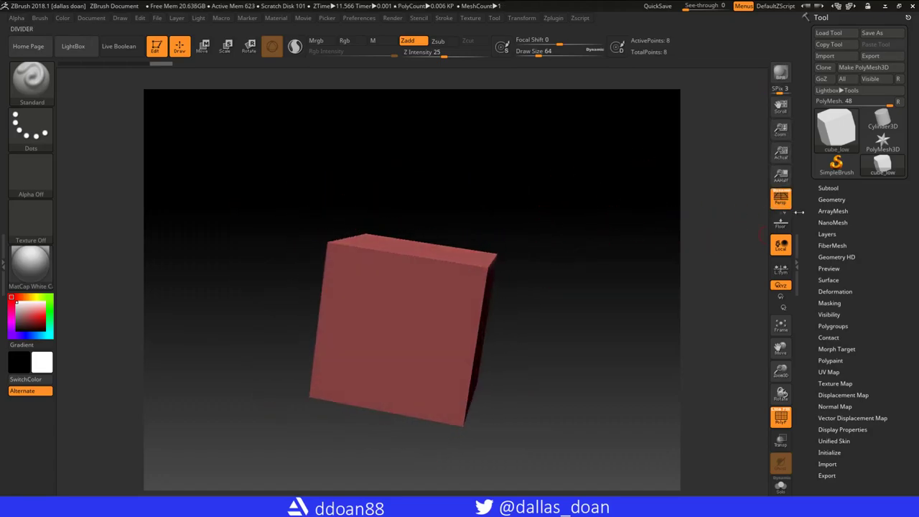
{"action": "left_click", "coordinate": [827, 188]}
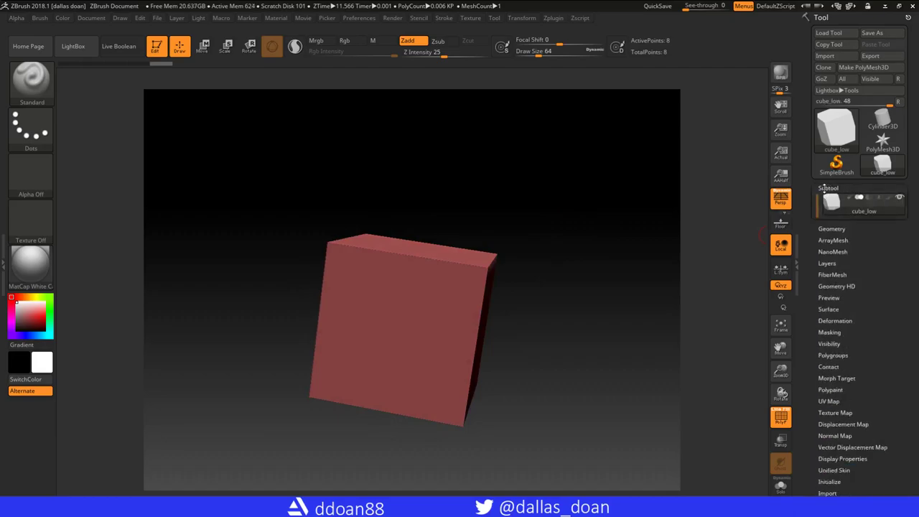
{"action": "left_click", "coordinate": [824, 188]}
{"action": "left_click", "coordinate": [825, 200]}
{"action": "left_click_drag", "start_coordinate": [632, 206], "coordinate": [563, 181], "text": "shift"}
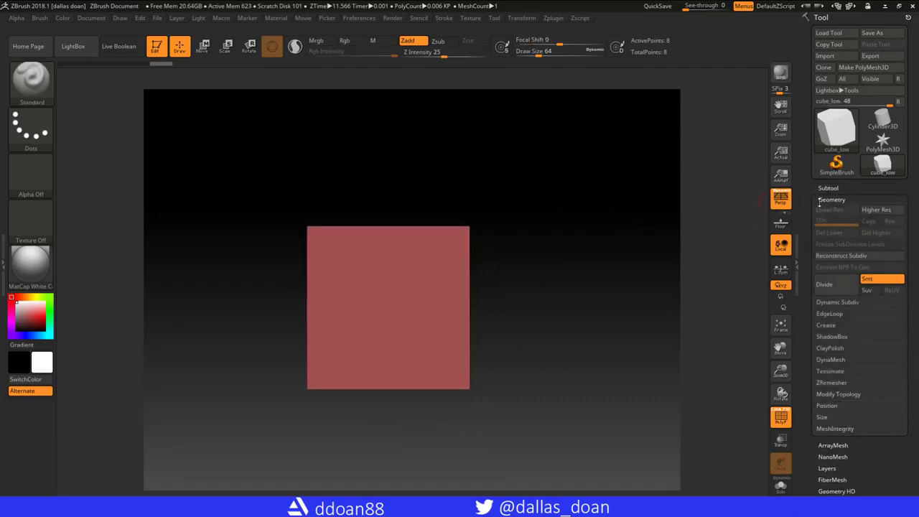
{"action": "left_click", "coordinate": [830, 199]}
{"action": "left_click", "coordinate": [827, 188]}
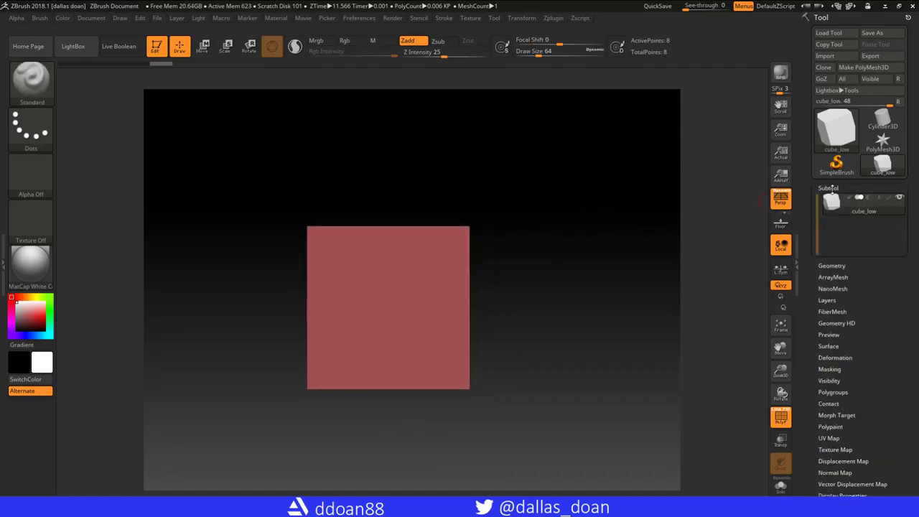
- Try subdividing the cube once with smoothing on, and undo that division
{"action": "left_click", "coordinate": [827, 188]}
{"action": "left_click", "coordinate": [831, 200]}
{"action": "left_click_drag", "start_coordinate": [587, 243], "coordinate": [608, 244]}
{"action": "left_click", "coordinate": [822, 284]}
{"action": "key", "text": "ctrl+z"}
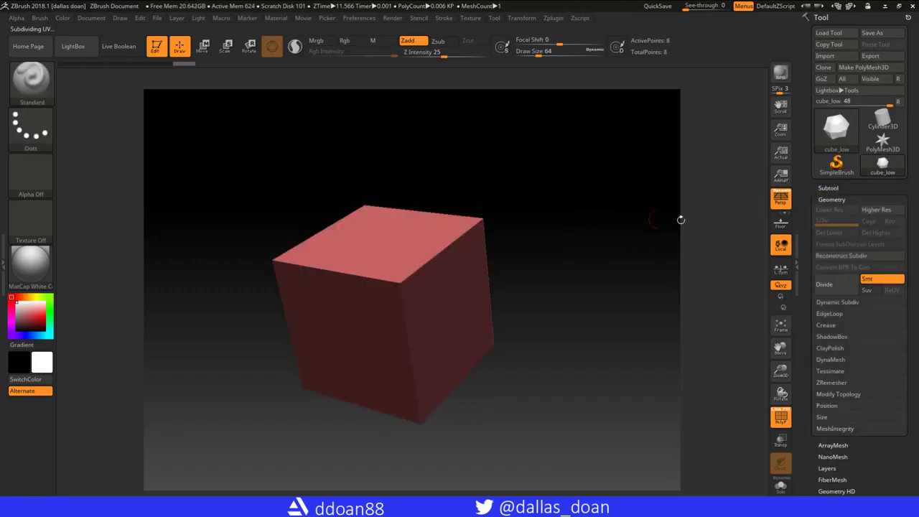
{"action": "left_click", "coordinate": [831, 199]}
{"action": "left_click_drag", "start_coordinate": [584, 166], "coordinate": [590, 184]}
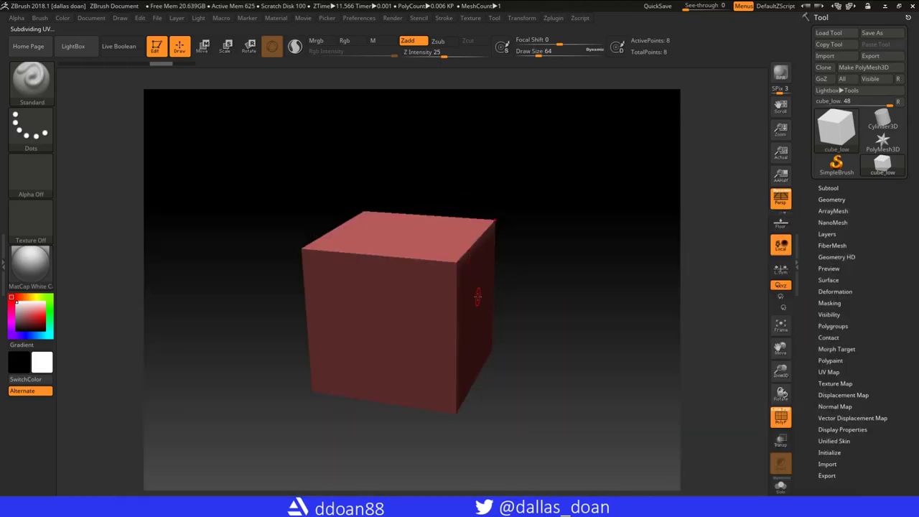
- Switch to the ZModeler brush and bring up its actions on the cube's side face
{"action": "key", "text": "b"}
{"action": "key", "text": "z"}
{"action": "key", "text": "m"}
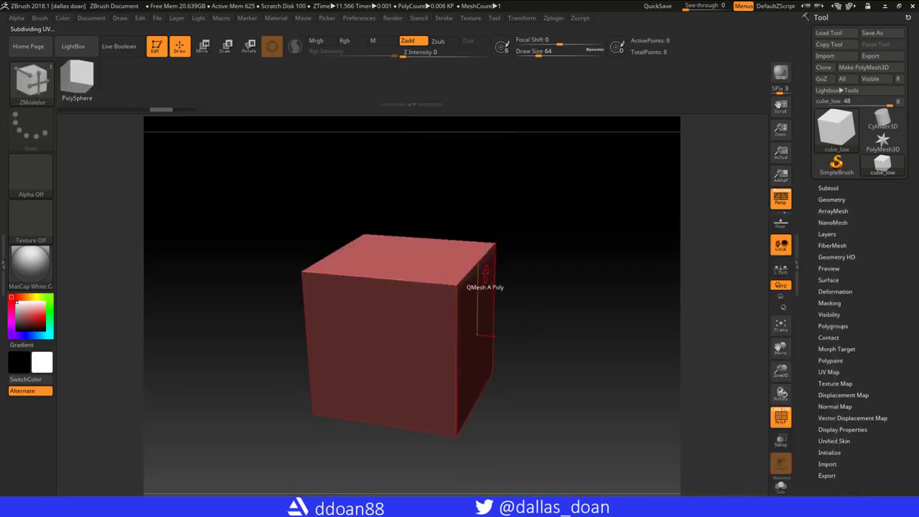
{"action": "key", "text": "space"}
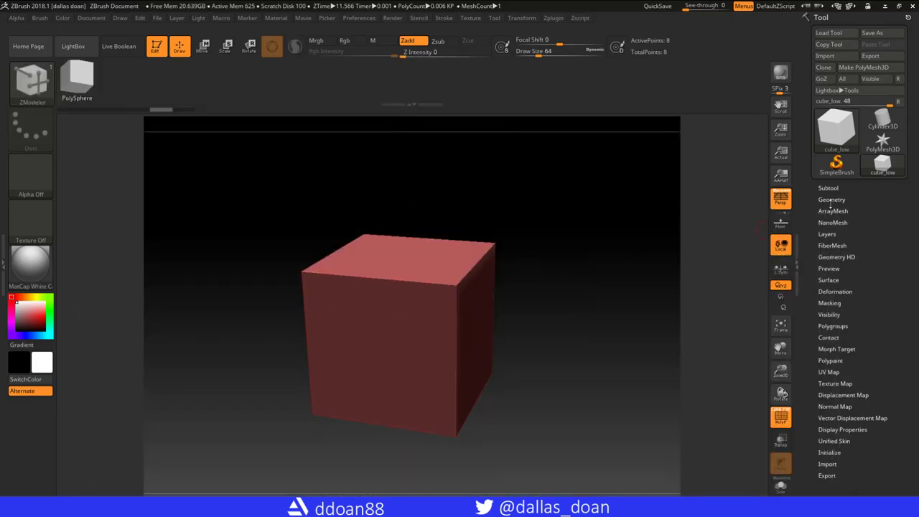
- Crease all edges of the cube using the CreaseAll operation
{"action": "left_click", "coordinate": [832, 201]}
{"action": "scroll", "coordinate": [860, 308], "scroll_direction": "down", "scroll_amount": 1}
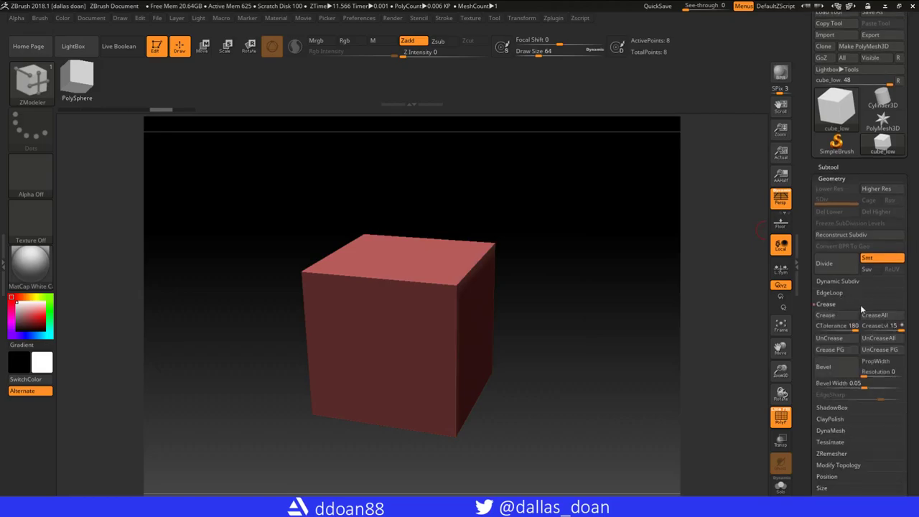
{"action": "left_click_drag", "start_coordinate": [637, 276], "coordinate": [622, 283]}
{"action": "left_click", "coordinate": [829, 167]}
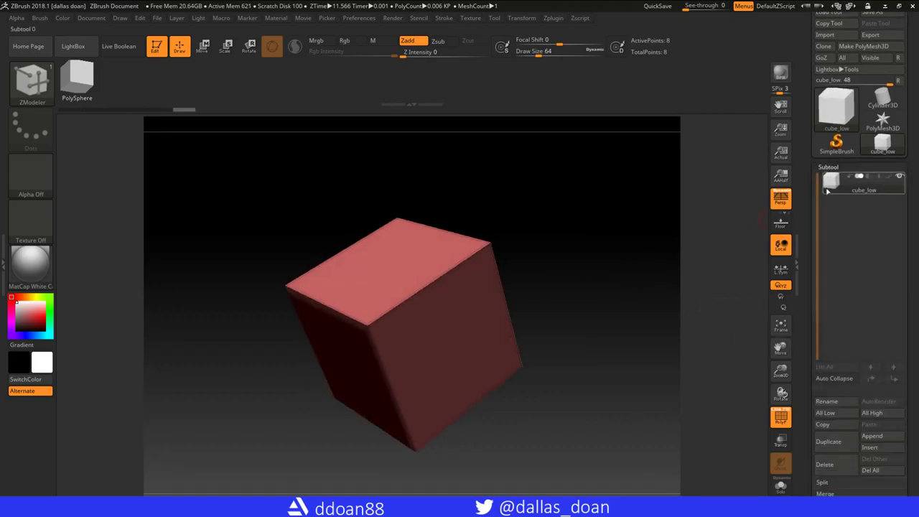
{"action": "left_click_drag", "start_coordinate": [616, 229], "coordinate": [736, 230]}
{"action": "left_click", "coordinate": [829, 166]}
{"action": "left_click", "coordinate": [832, 178]}
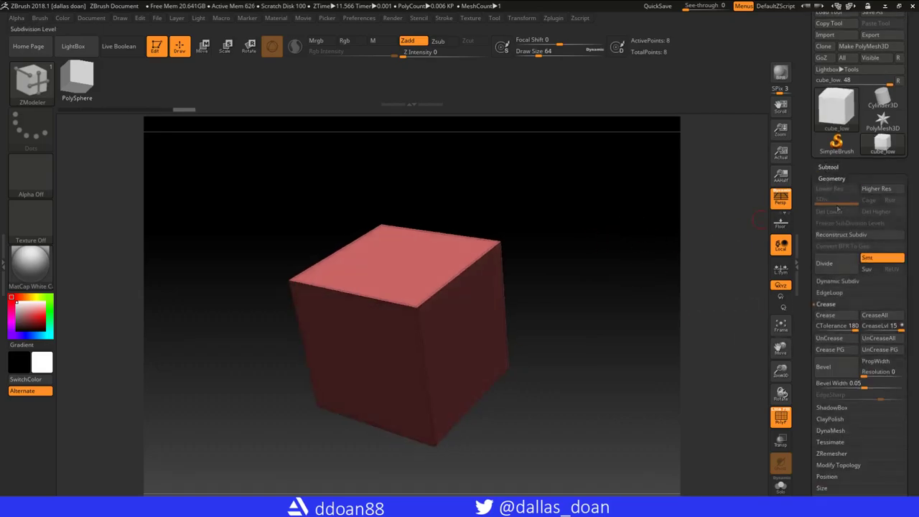
- Subdivide the creased cube up to subdivision level 9 and turn off the PolyFrame display
{"action": "left_click", "coordinate": [830, 270]}
{"action": "key", "text": "shift+f"}
{"action": "key", "text": "shift+f"}
{"action": "left_click", "coordinate": [826, 264]}
{"action": "left_click", "coordinate": [826, 263]}
{"action": "left_click", "coordinate": [826, 263]}
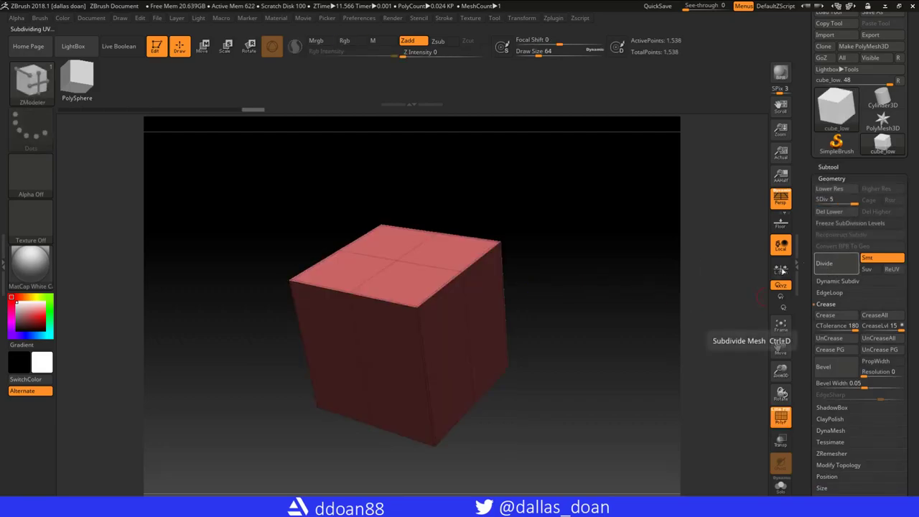
{"action": "key", "text": "shift+f"}
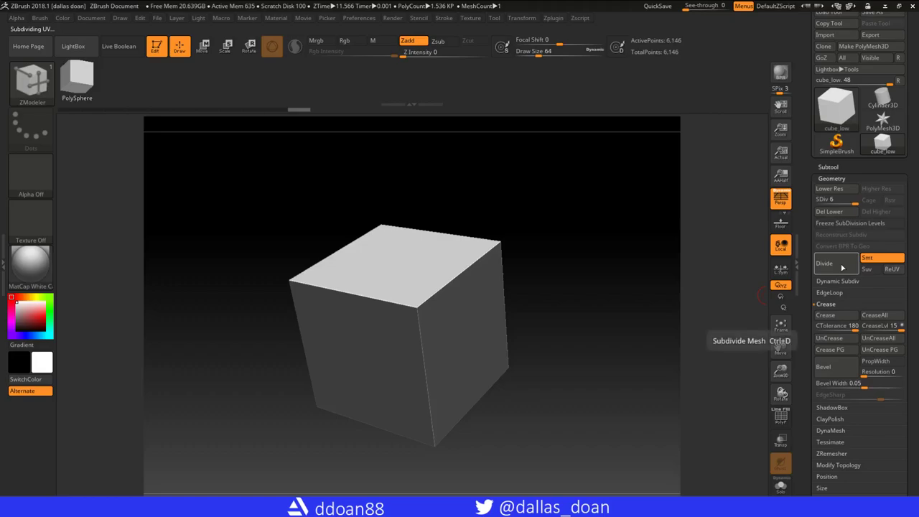
{"action": "left_click", "coordinate": [842, 267]}
{"action": "left_click", "coordinate": [842, 268]}
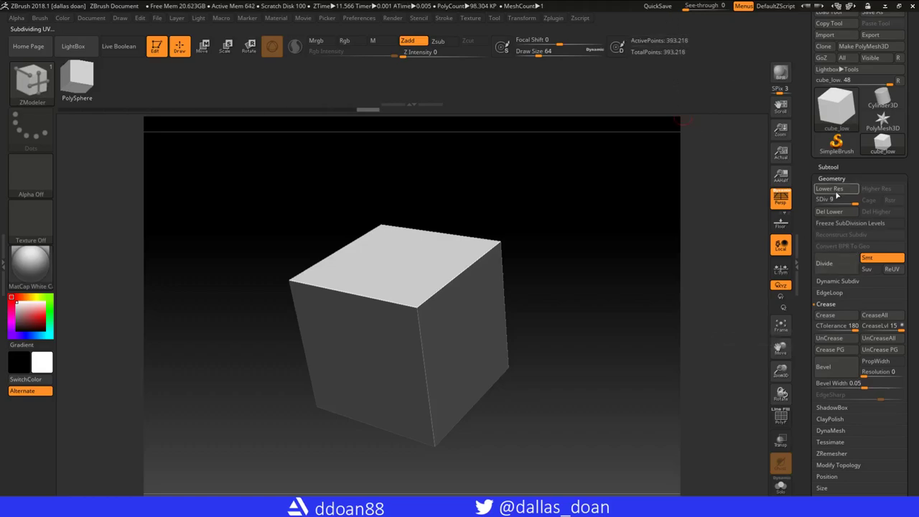
- Switch to the Blob brush for sculpting on the subdivided cube
{"action": "left_click", "coordinate": [831, 178]}
{"action": "left_click_drag", "start_coordinate": [658, 220], "coordinate": [518, 214]}
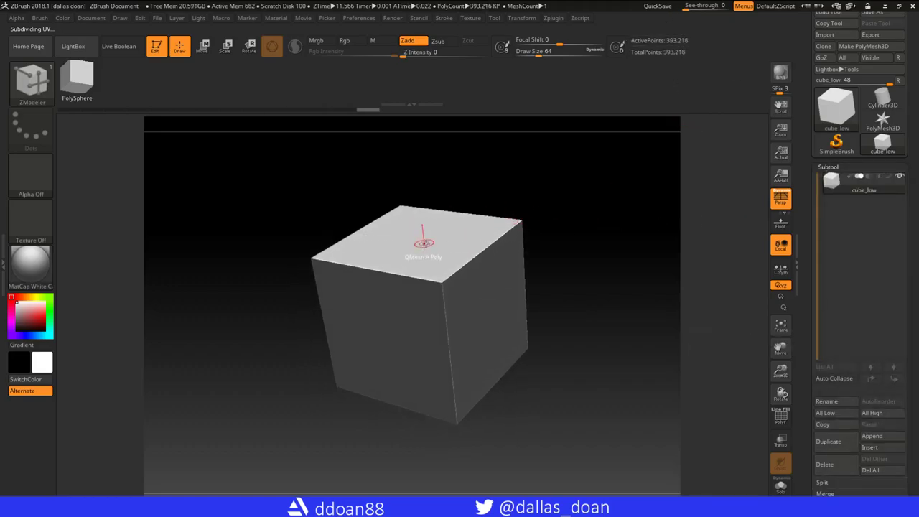
{"action": "key", "text": "b"}
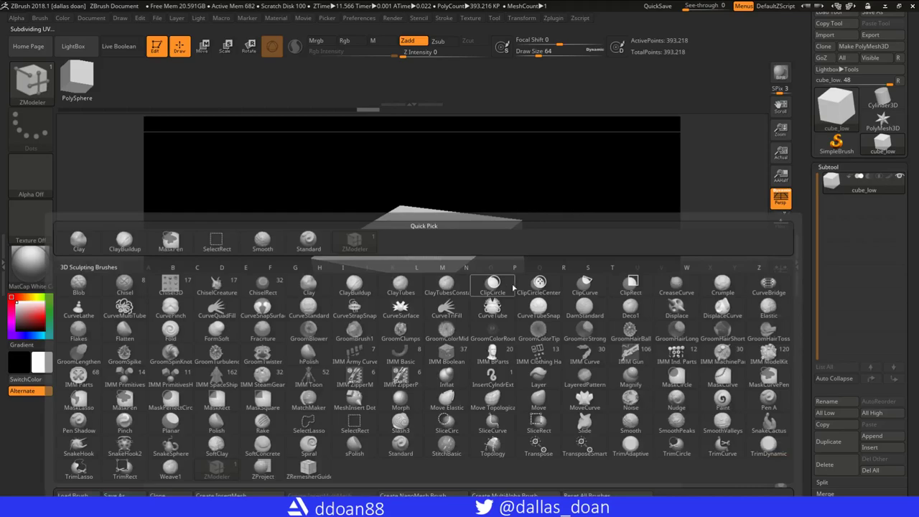
{"action": "left_click", "coordinate": [460, 442]}
{"action": "left_click_drag", "start_coordinate": [539, 266], "coordinate": [562, 271]}
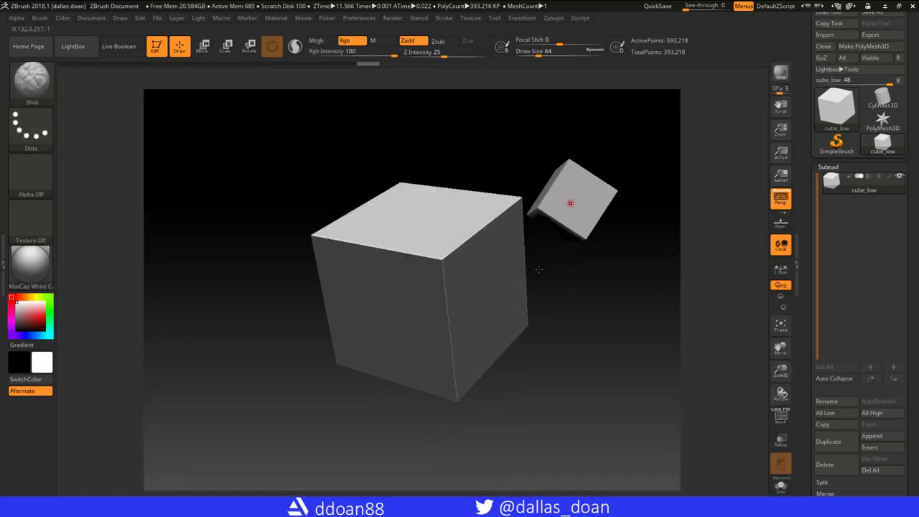
- Undo the most recent operations to try to clear the stray cube copy from the canvas
{"action": "key", "text": "ctrl+z"}
{"action": "left_click_drag", "start_coordinate": [617, 261], "coordinate": [620, 298], "text": "alt"}
{"action": "key", "text": "ctrl+z"}
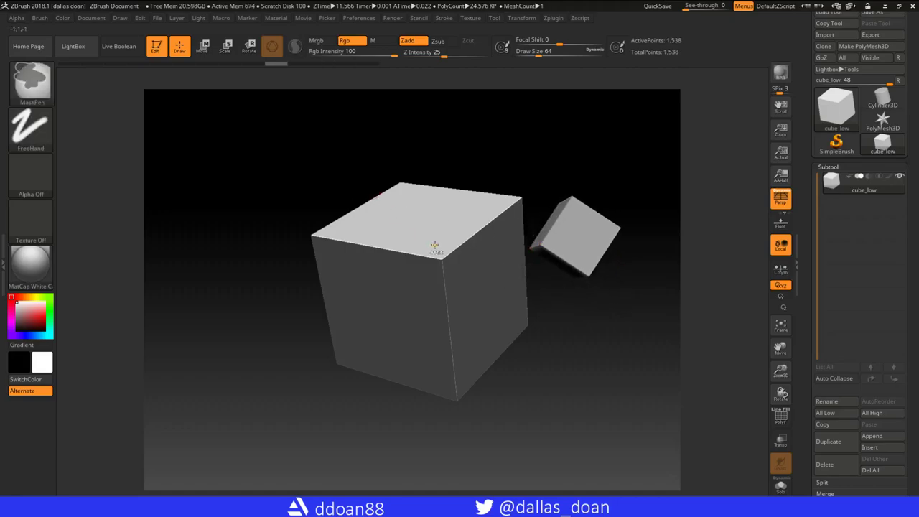
{"action": "key", "text": "ctrl+z"}
{"action": "key", "text": "ctrl+z"}
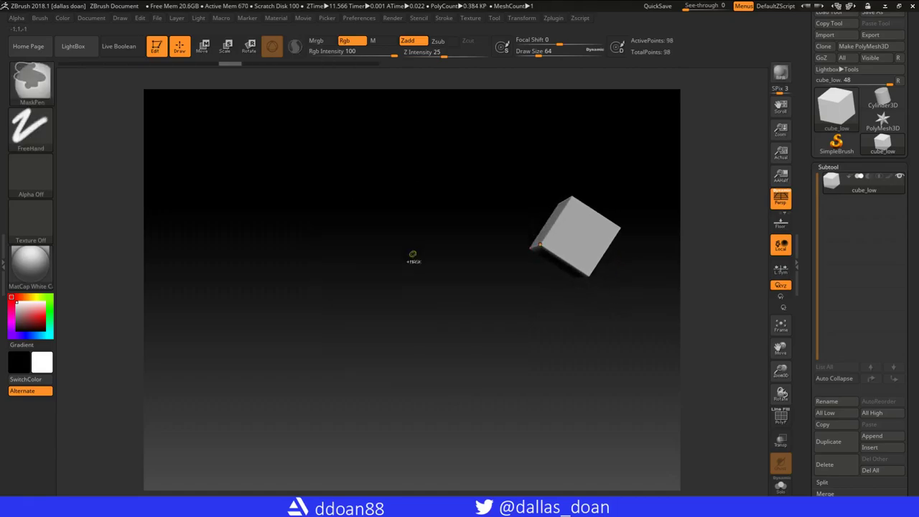
- Start a new document without saving the changes, and redraw cube_low on the canvas in Edit mode
{"action": "left_click", "coordinate": [88, 20]}
{"action": "left_click", "coordinate": [135, 138]}
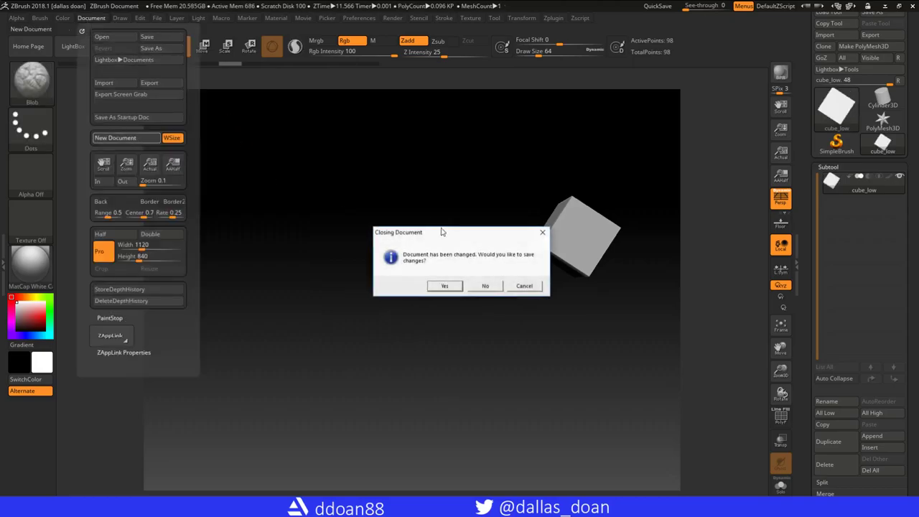
{"action": "left_click", "coordinate": [478, 285]}
{"action": "left_click_drag", "start_coordinate": [431, 251], "coordinate": [427, 423]}
{"action": "key", "text": "t"}
{"action": "left_click_drag", "start_coordinate": [636, 308], "coordinate": [853, 206]}
- Divide the cube repeatedly until it reaches subdivision level 9
{"action": "left_click", "coordinate": [828, 167]}
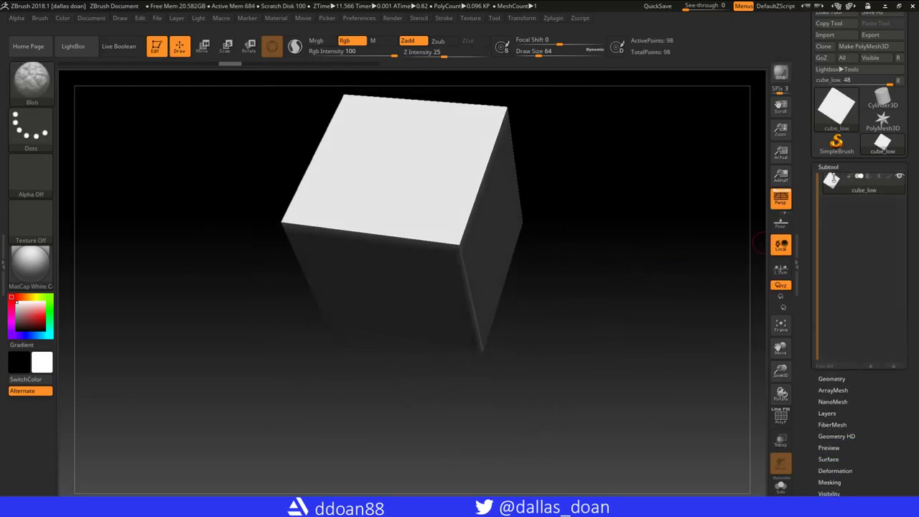
{"action": "left_click", "coordinate": [832, 178]}
{"action": "left_click", "coordinate": [834, 179]}
{"action": "mouse_move", "coordinate": [619, 207]}
{"action": "left_mouse_down"}
{"action": "mouse_move", "coordinate": [578, 252]}
{"action": "mouse_move", "coordinate": [613, 190]}
{"action": "left_mouse_up"}
{"action": "left_click", "coordinate": [835, 179]}
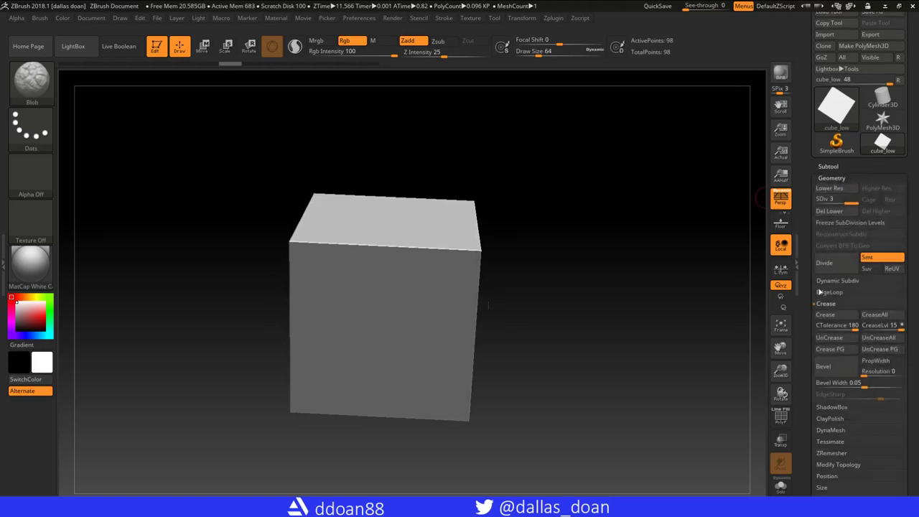
{"action": "left_click", "coordinate": [824, 263]}
{"action": "left_click_drag", "start_coordinate": [645, 258], "coordinate": [668, 258]}
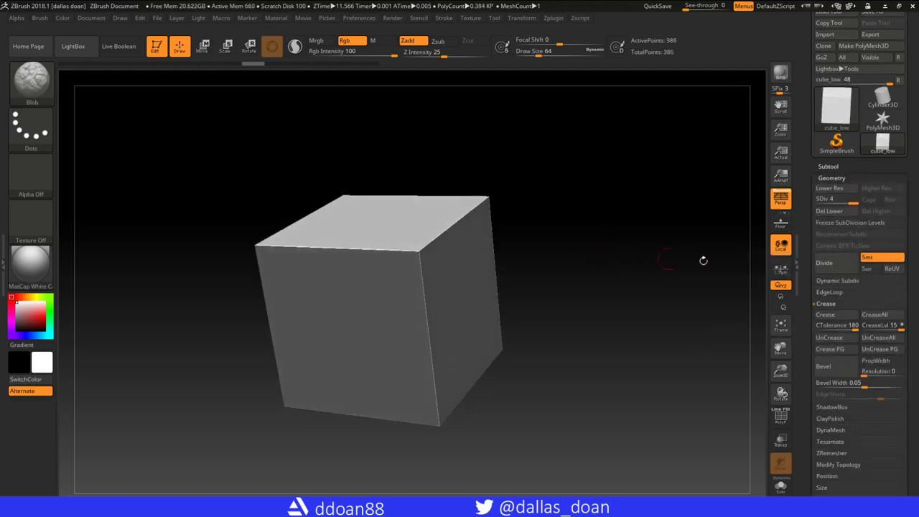
{"action": "left_click", "coordinate": [832, 271]}
{"action": "left_click", "coordinate": [832, 271]}
{"action": "left_click", "coordinate": [832, 271]}
{"action": "left_click", "coordinate": [832, 270]}
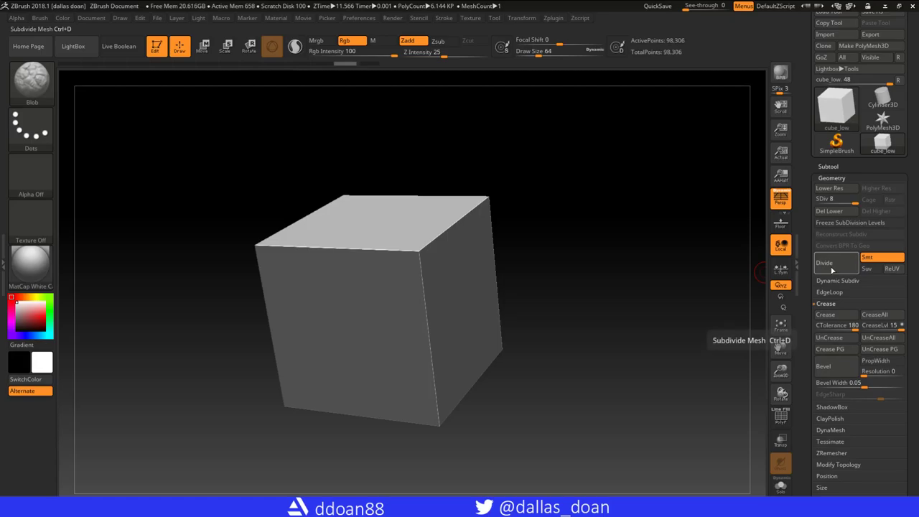
- Select the TrimDynamic brush and wear down the edges that meet at the cube's upper front corner
{"action": "mouse_move", "coordinate": [585, 253]}
{"action": "left_mouse_down"}
{"action": "mouse_move", "coordinate": [552, 246]}
{"action": "mouse_move", "coordinate": [583, 207]}
{"action": "left_mouse_up"}
{"action": "key", "text": "b"}
{"action": "key", "text": "t"}
{"action": "key", "text": "d"}
{"action": "left_click_drag", "start_coordinate": [495, 244], "coordinate": [449, 262]}
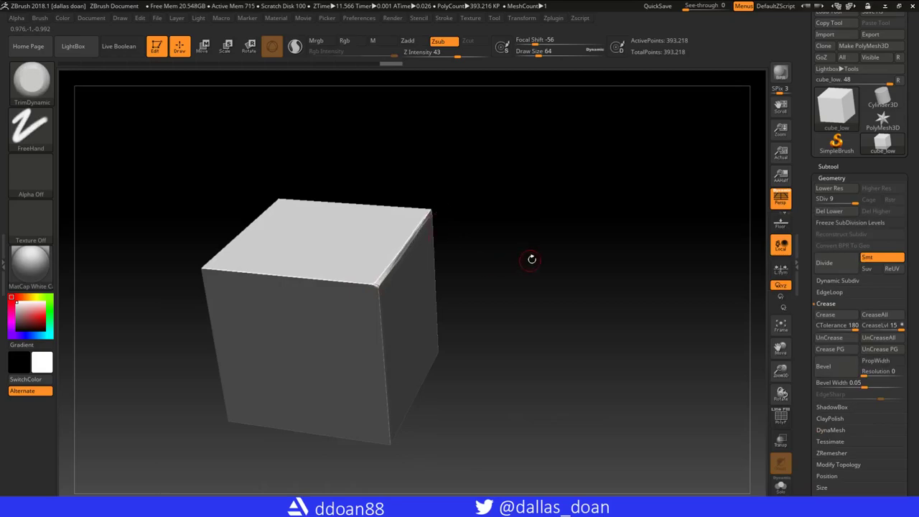
{"action": "left_click_drag", "start_coordinate": [530, 261], "coordinate": [385, 248]}
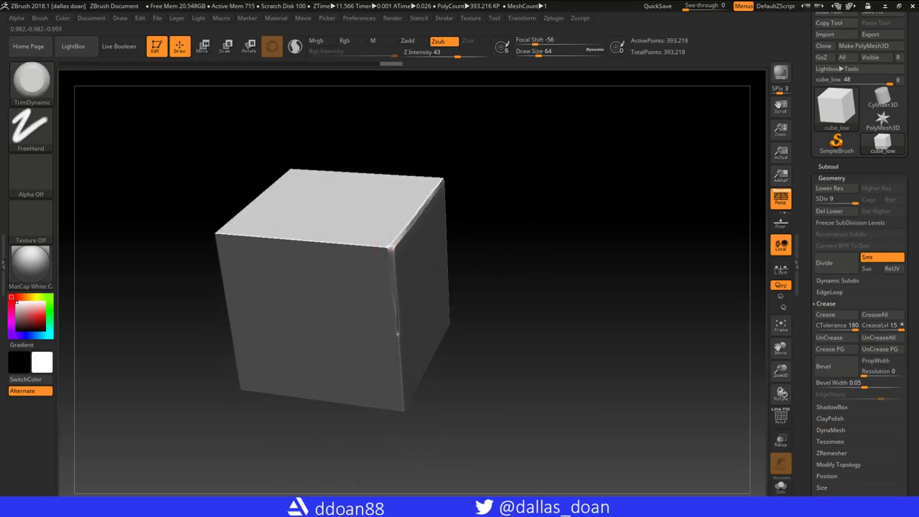
{"action": "left_click_drag", "start_coordinate": [404, 424], "coordinate": [324, 255]}
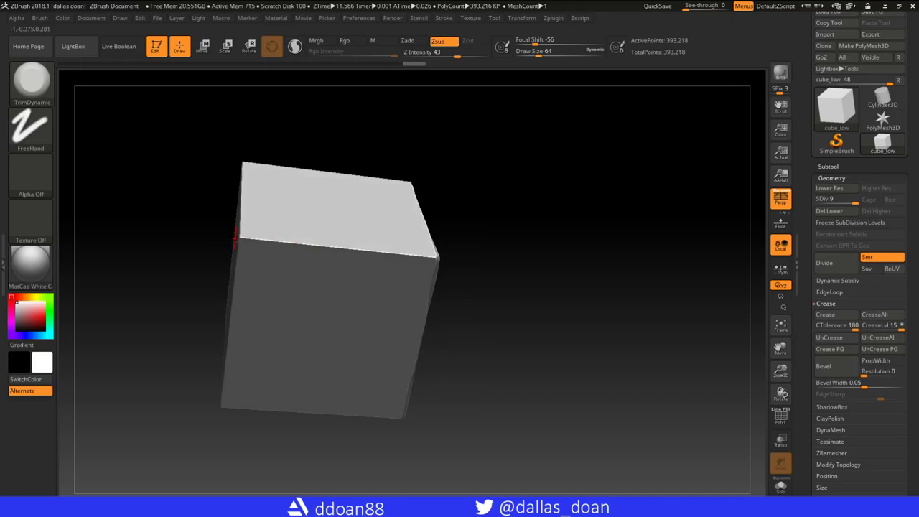
- Wear down and chip the cube's sharp edges along its upper front and neighbouring sides with the TrimDynamic brush
{"action": "left_click_drag", "start_coordinate": [415, 256], "coordinate": [327, 289]}
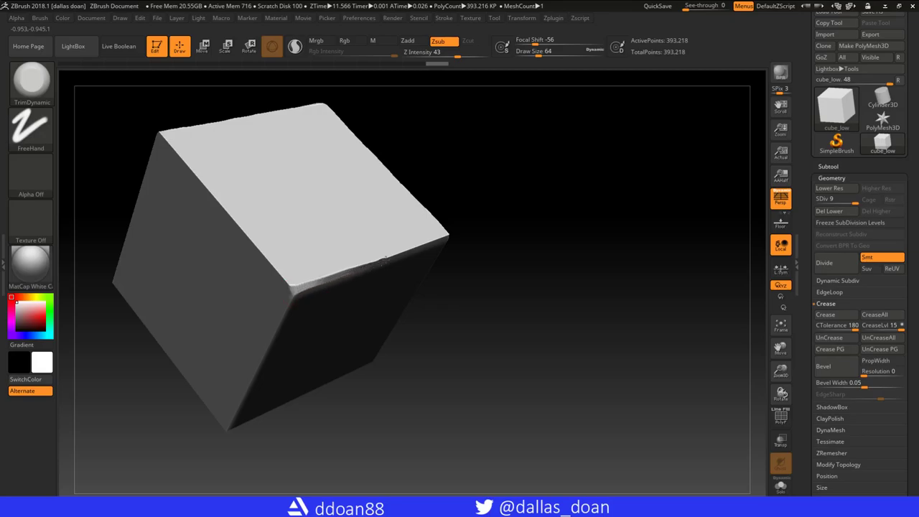
{"action": "left_click_drag", "start_coordinate": [458, 227], "coordinate": [253, 282]}
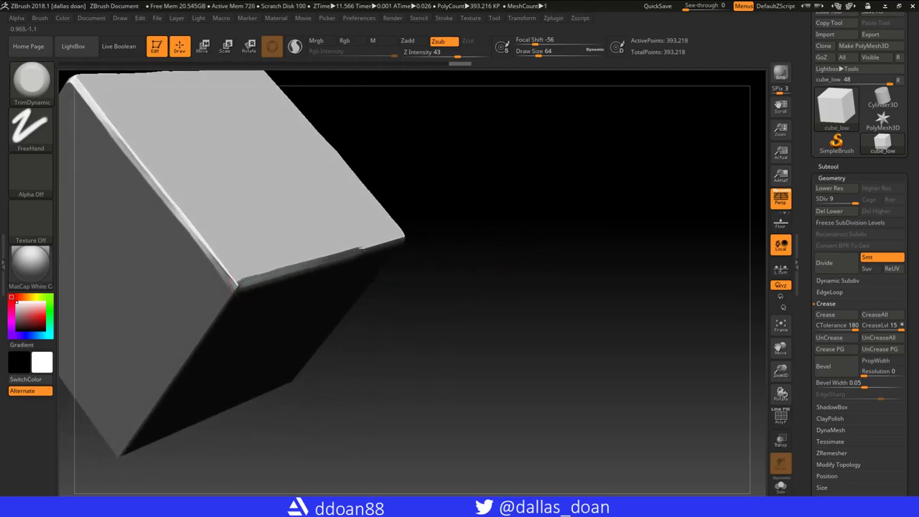
{"action": "left_click_drag", "start_coordinate": [465, 273], "coordinate": [518, 216]}
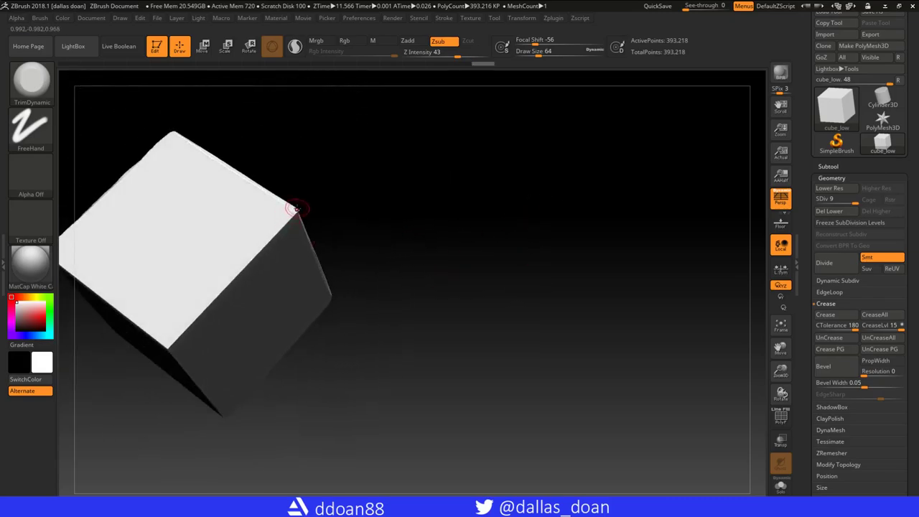
{"action": "left_click_drag", "start_coordinate": [502, 248], "coordinate": [262, 285]}
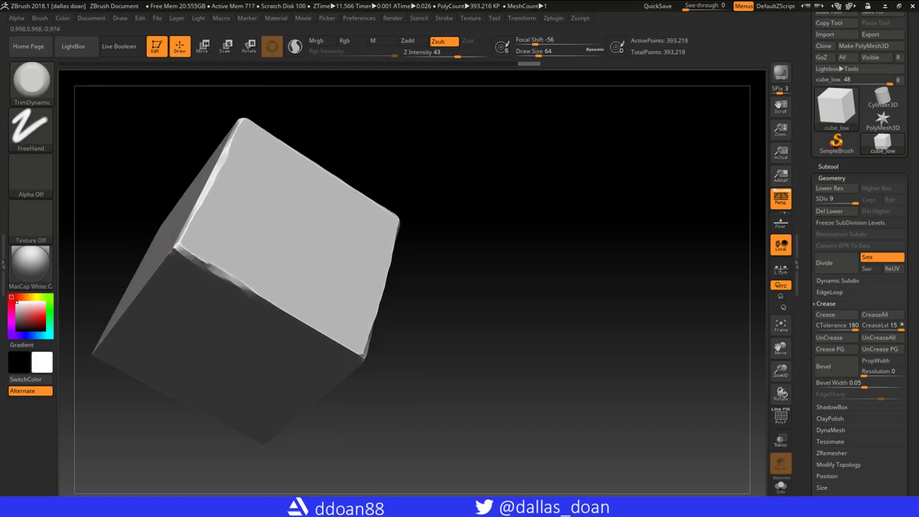
{"action": "left_click_drag", "start_coordinate": [425, 305], "coordinate": [323, 298]}
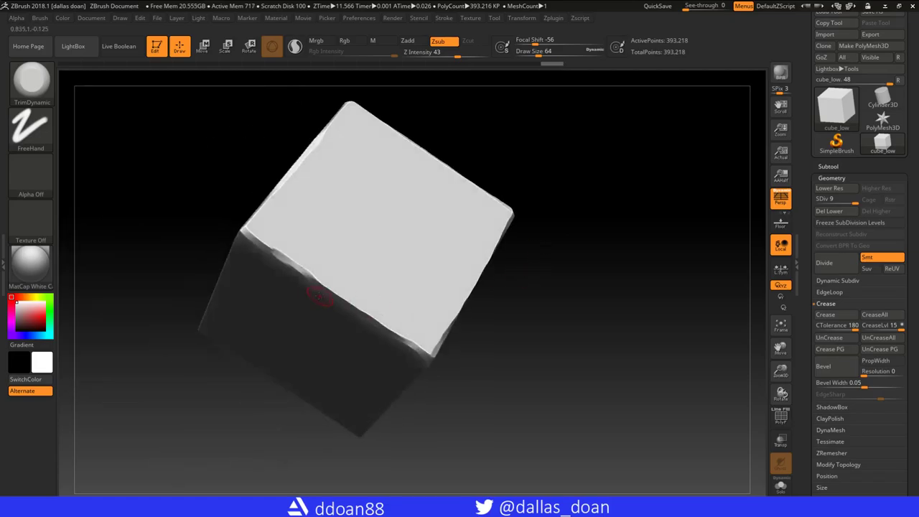
{"action": "left_click_drag", "start_coordinate": [420, 349], "coordinate": [608, 245]}
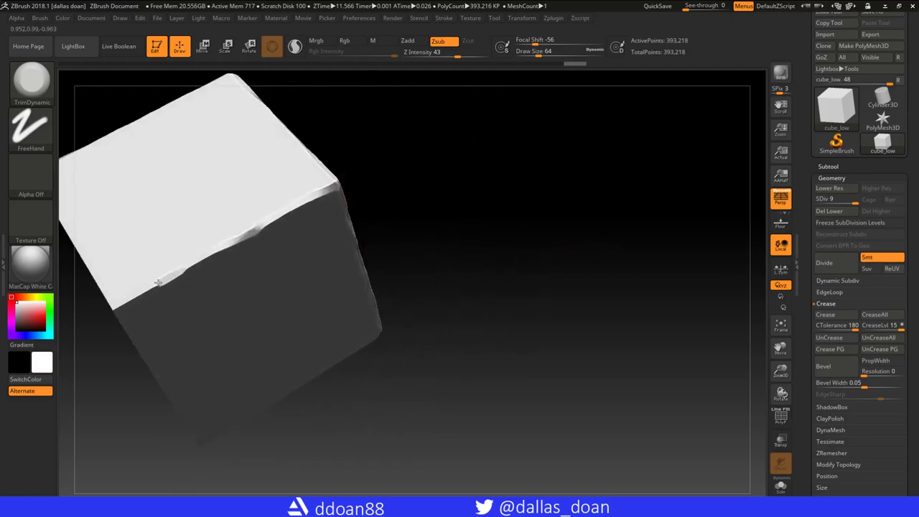
- Bevel and chip the cube's remaining sharp edges and corners with TrimDynamic until every side looks worn
{"action": "left_click_drag", "start_coordinate": [546, 219], "coordinate": [328, 202]}
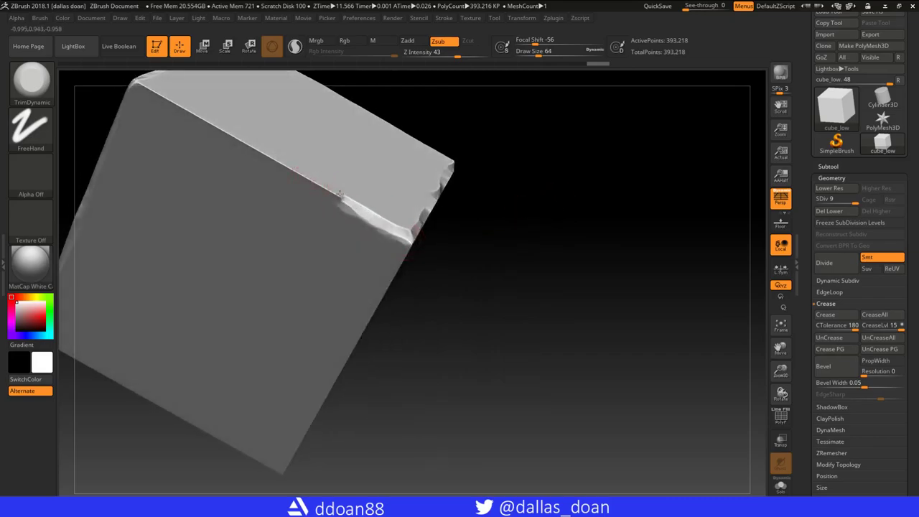
{"action": "left_click_drag", "start_coordinate": [162, 94], "coordinate": [226, 143]}
{"action": "left_click_drag", "start_coordinate": [292, 171], "coordinate": [244, 146]}
{"action": "left_click_drag", "start_coordinate": [532, 303], "coordinate": [438, 229]}
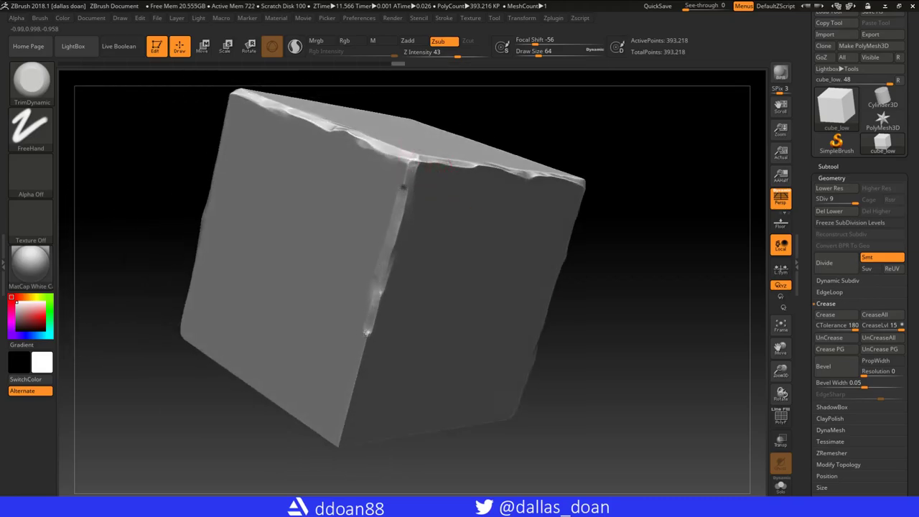
{"action": "left_click_drag", "start_coordinate": [247, 418], "coordinate": [190, 305]}
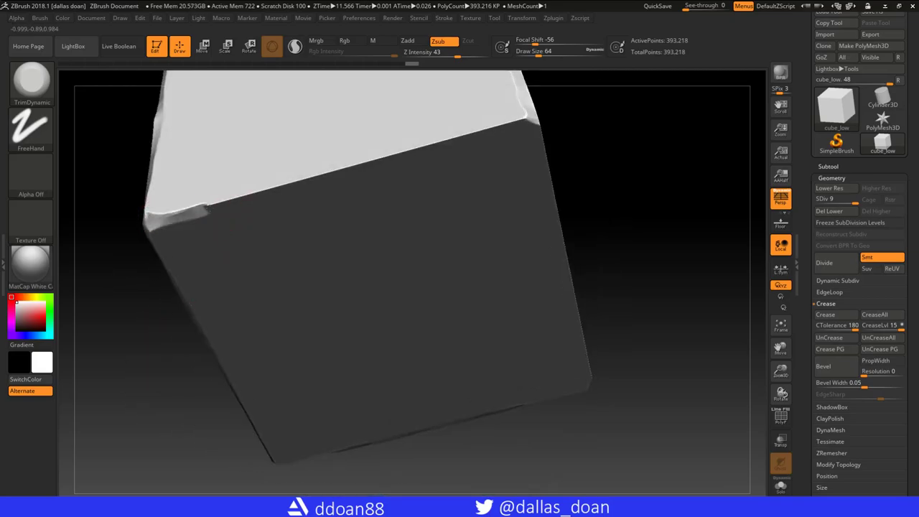
{"action": "left_click_drag", "start_coordinate": [540, 114], "coordinate": [549, 197]}
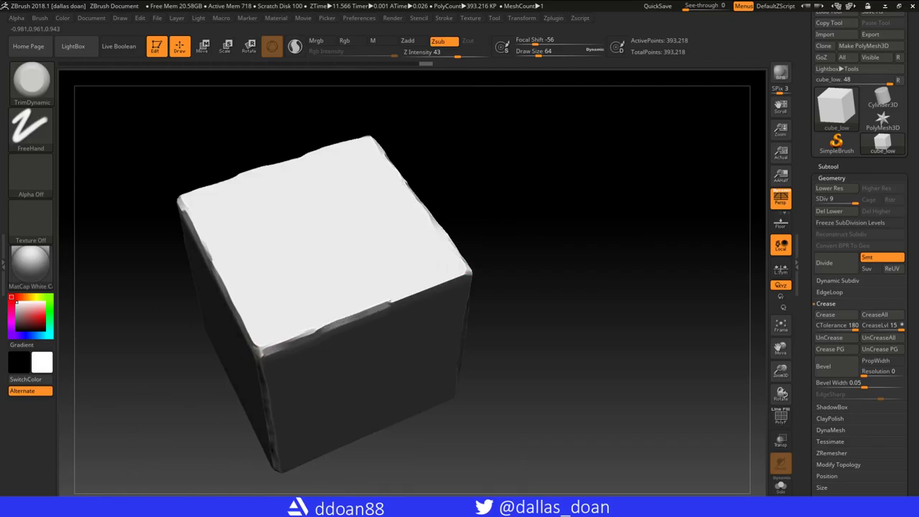
{"action": "left_click_drag", "start_coordinate": [479, 266], "coordinate": [499, 211]}
{"action": "left_click", "coordinate": [37, 84]}
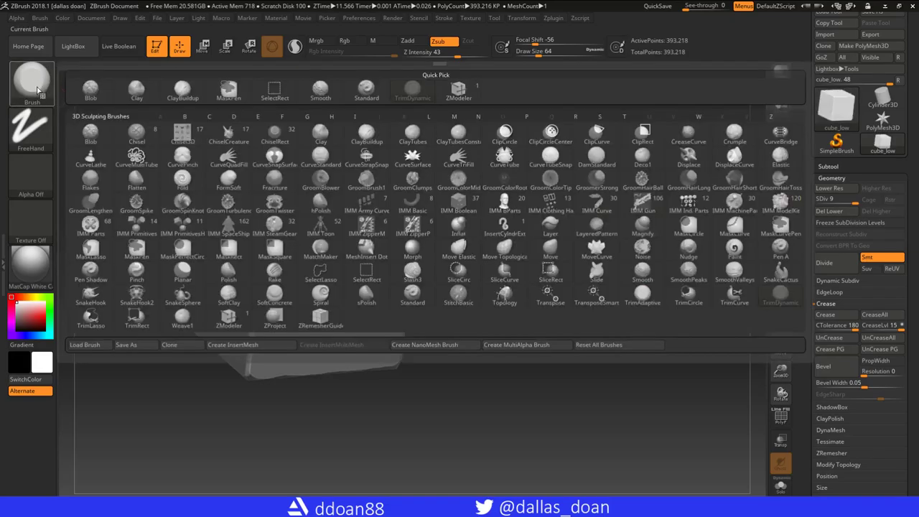
{"action": "key", "text": "b"}
{"action": "key", "text": "t"}
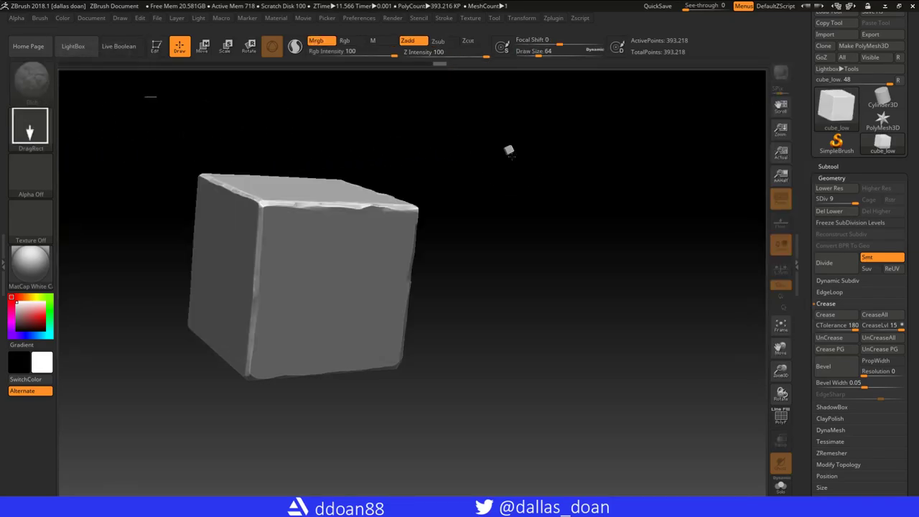
{"action": "key", "text": "ctrl+n"}
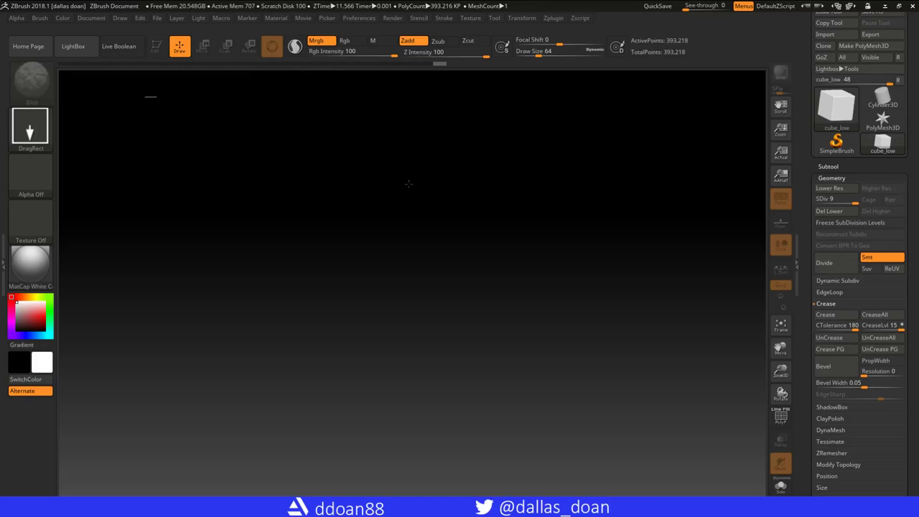
{"action": "left_click_drag", "start_coordinate": [344, 220], "coordinate": [459, 294]}
{"action": "key", "text": "t"}
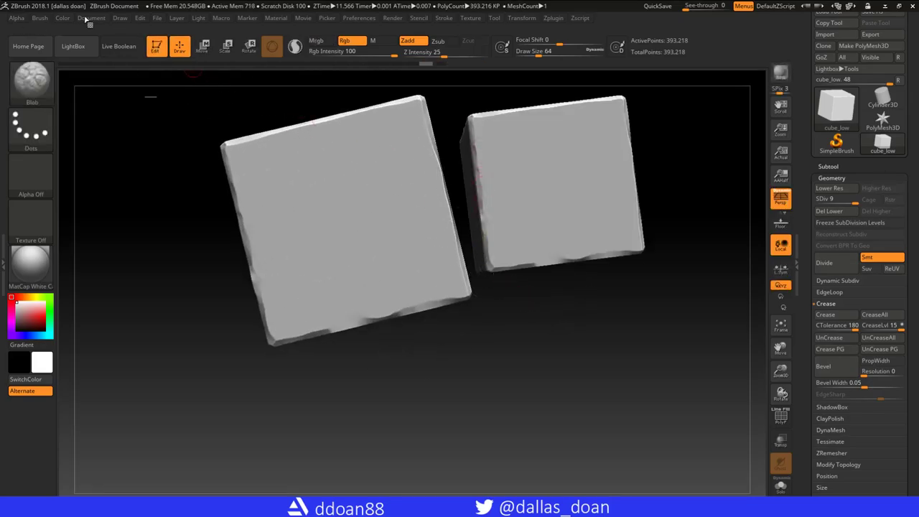
- Start a new document without saving the changes, and redraw the worn cube on the canvas in Edit mode
{"action": "left_click", "coordinate": [86, 18]}
{"action": "left_click", "coordinate": [123, 138]}
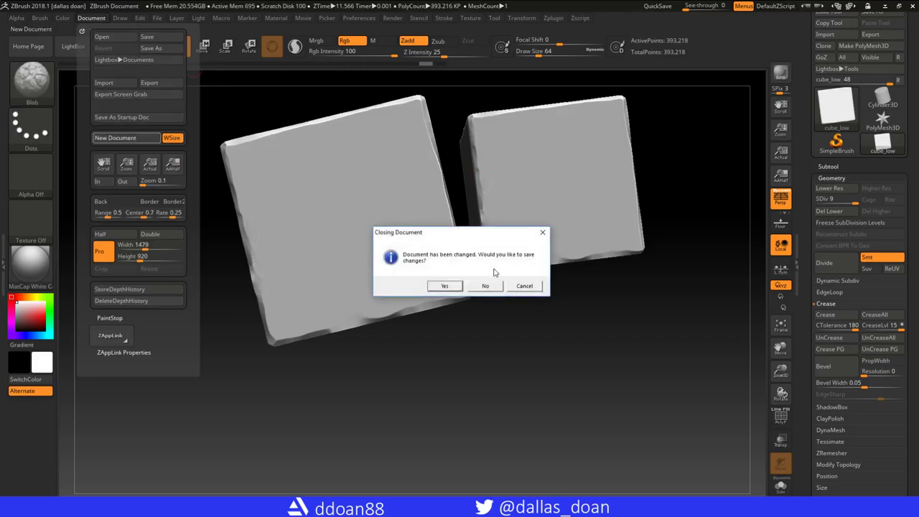
{"action": "left_click", "coordinate": [484, 286]}
{"action": "left_click_drag", "start_coordinate": [410, 251], "coordinate": [484, 322]}
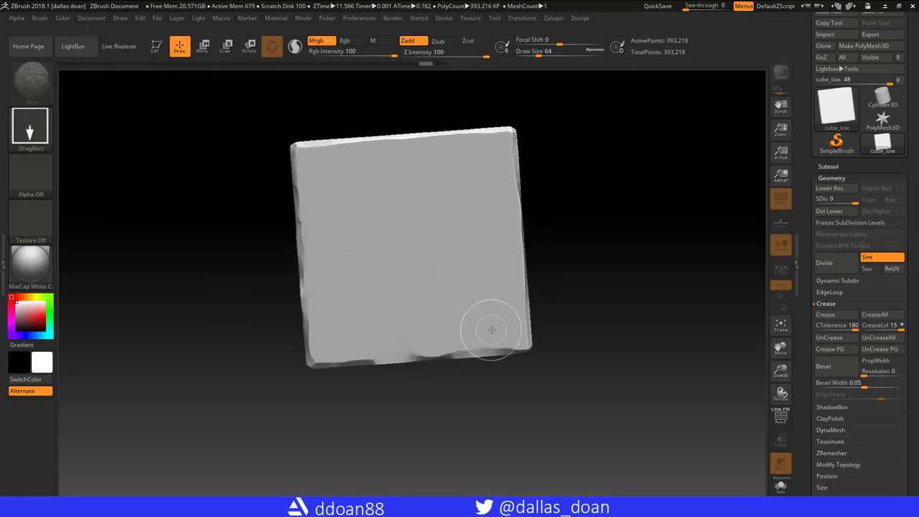
{"action": "key", "text": "t"}
- Select the Standard brush and give it Alpha 19 with the DragRect stroke
{"action": "key", "text": "b"}
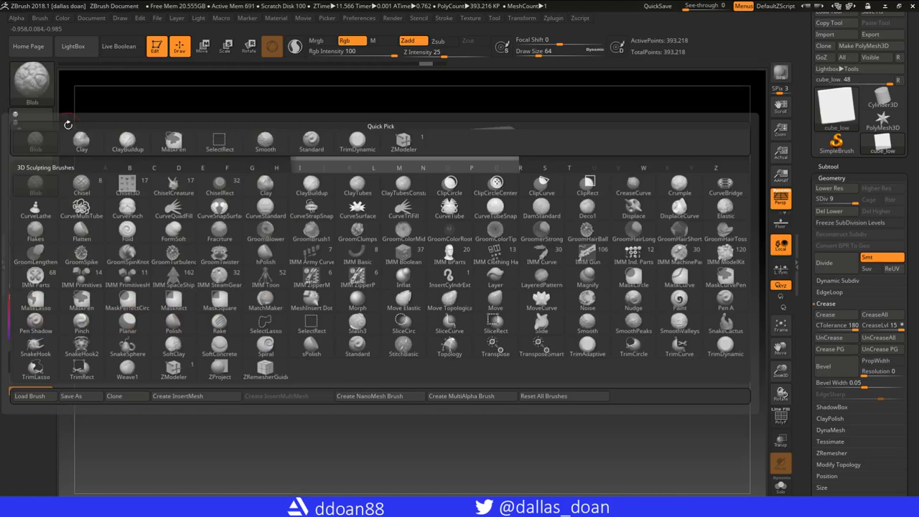
{"action": "key", "text": "s"}
{"action": "key", "text": "t"}
{"action": "mouse_move", "coordinate": [615, 242]}
{"action": "left_mouse_down"}
{"action": "mouse_move", "coordinate": [625, 215]}
{"action": "mouse_move", "coordinate": [90, 194]}
{"action": "left_mouse_up"}
{"action": "left_click_drag", "start_coordinate": [375, 159], "coordinate": [513, 115], "text": "alt"}
{"action": "left_click", "coordinate": [30, 128]}
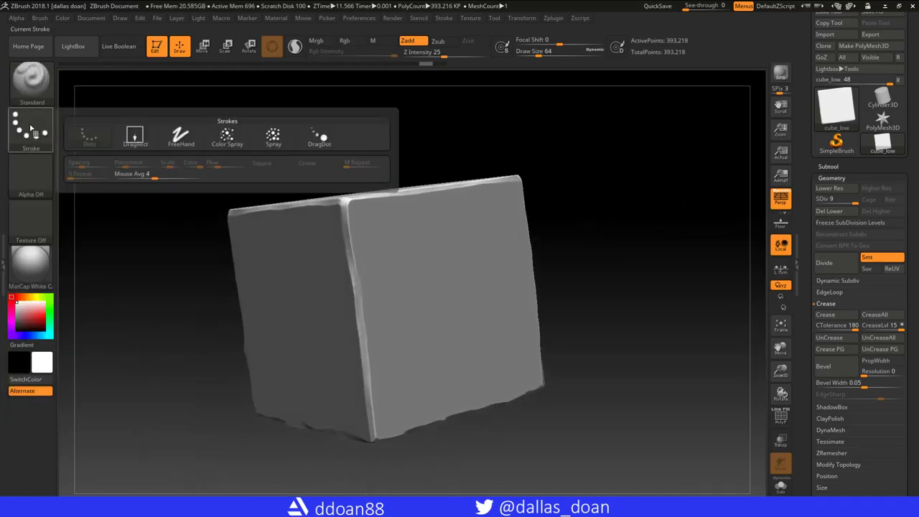
{"action": "left_click", "coordinate": [30, 174]}
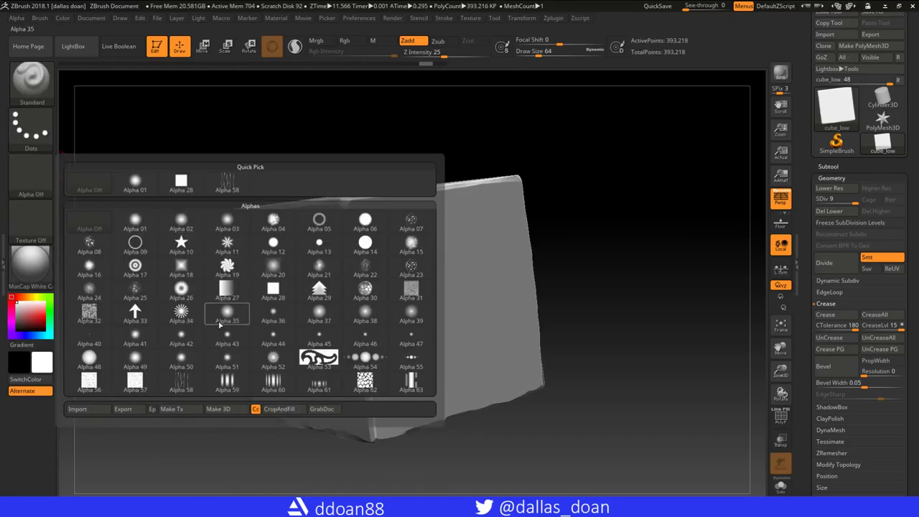
{"action": "left_click", "coordinate": [227, 267]}
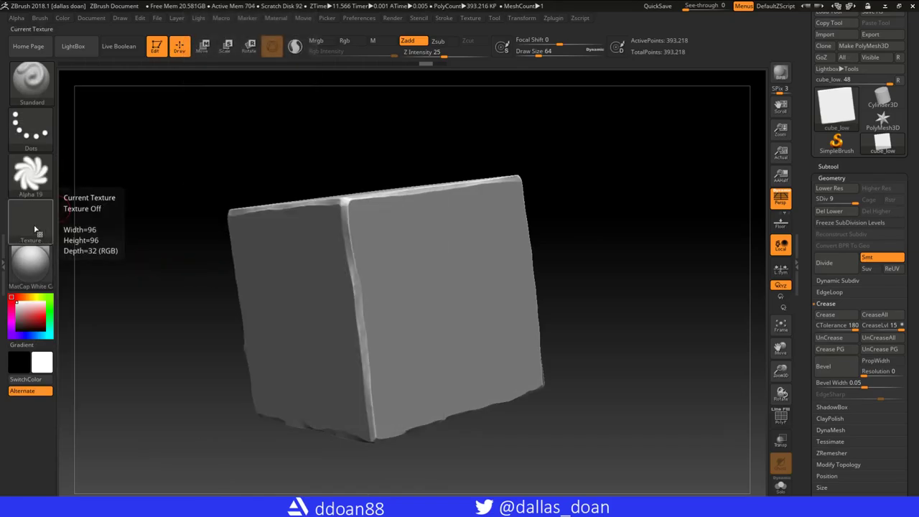
{"action": "left_click", "coordinate": [41, 127]}
{"action": "left_click", "coordinate": [135, 137]}
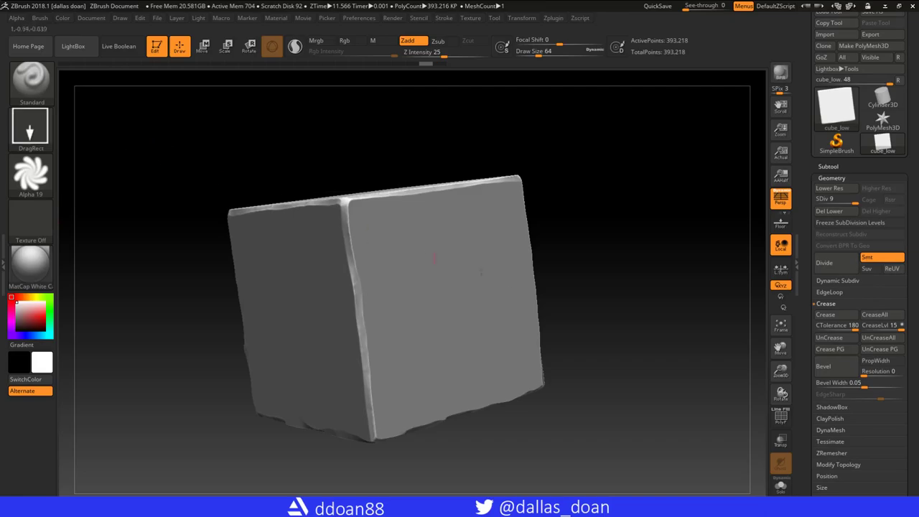
- Set the Z Intensity to 44 and stamp the Alpha 19 swirl onto the middle of a cube face
{"action": "mouse_move", "coordinate": [423, 303]}
{"action": "left_mouse_down"}
{"action": "mouse_move", "coordinate": [552, 212]}
{"action": "mouse_move", "coordinate": [605, 230]}
{"action": "mouse_move", "coordinate": [577, 222]}
{"action": "left_mouse_up"}
{"action": "key", "text": "ctrl+z"}
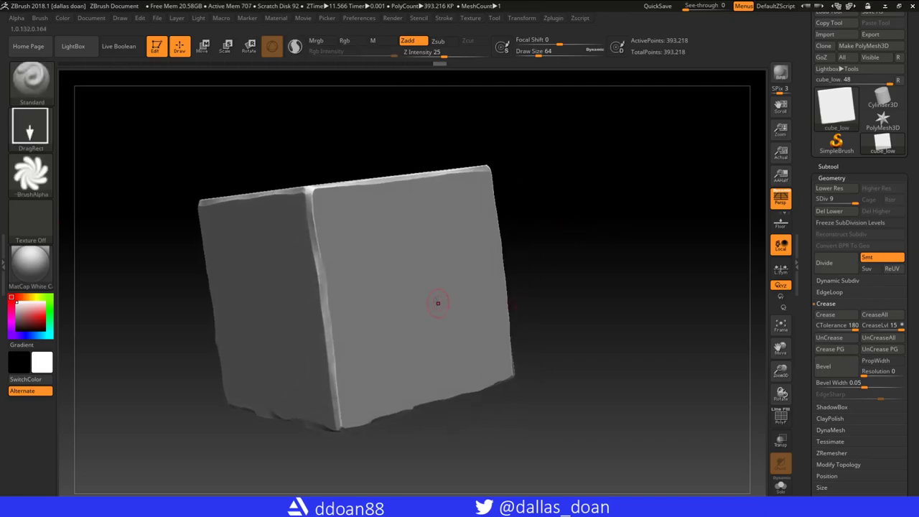
{"action": "mouse_move", "coordinate": [450, 261]}
{"action": "left_mouse_down"}
{"action": "mouse_move", "coordinate": [509, 219]}
{"action": "mouse_move", "coordinate": [575, 195]}
{"action": "mouse_move", "coordinate": [638, 265]}
{"action": "mouse_move", "coordinate": [608, 284]}
{"action": "mouse_move", "coordinate": [607, 242]}
{"action": "mouse_move", "coordinate": [605, 287]}
{"action": "mouse_move", "coordinate": [616, 262]}
{"action": "mouse_move", "coordinate": [609, 273]}
{"action": "mouse_move", "coordinate": [619, 275]}
{"action": "mouse_move", "coordinate": [615, 281]}
{"action": "mouse_move", "coordinate": [627, 180]}
{"action": "mouse_move", "coordinate": [630, 203]}
{"action": "mouse_move", "coordinate": [495, 118]}
{"action": "left_mouse_up"}
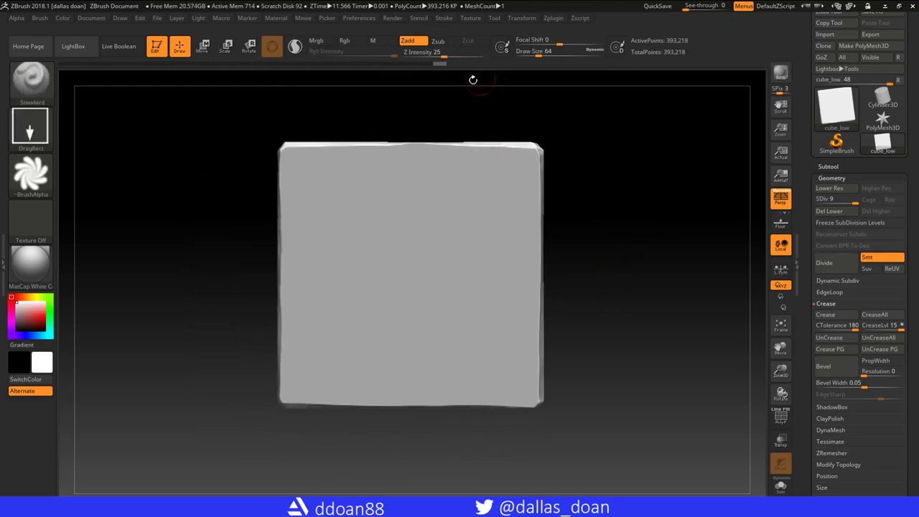
{"action": "left_click_drag", "start_coordinate": [457, 55], "coordinate": [458, 55]}
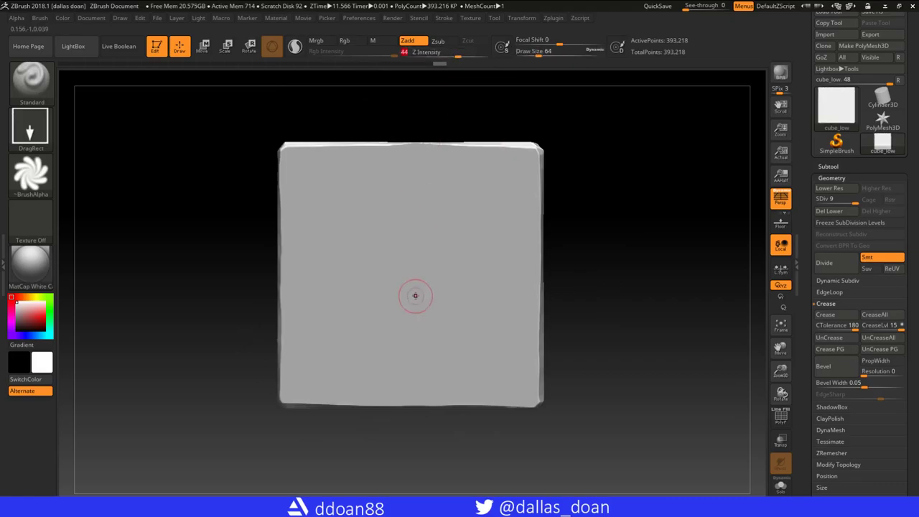
{"action": "left_click_drag", "start_coordinate": [477, 250], "coordinate": [508, 228]}
- Switch to Alpha 25 and stamp its cracked stone pattern onto another plain face of the cube
{"action": "mouse_move", "coordinate": [630, 205]}
{"action": "left_mouse_down"}
{"action": "mouse_move", "coordinate": [612, 257]}
{"action": "mouse_move", "coordinate": [638, 228]}
{"action": "mouse_move", "coordinate": [632, 244]}
{"action": "left_mouse_up"}
{"action": "left_click", "coordinate": [31, 174]}
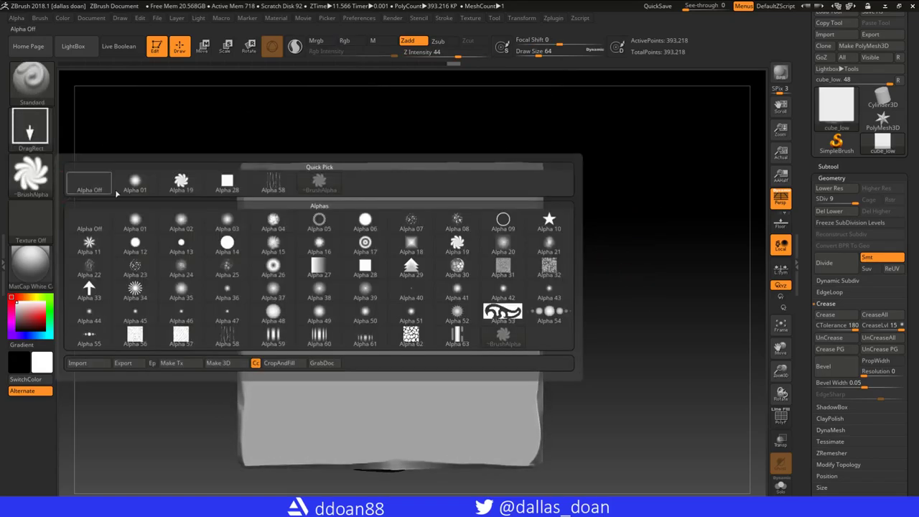
{"action": "mouse_move", "coordinate": [233, 272]}
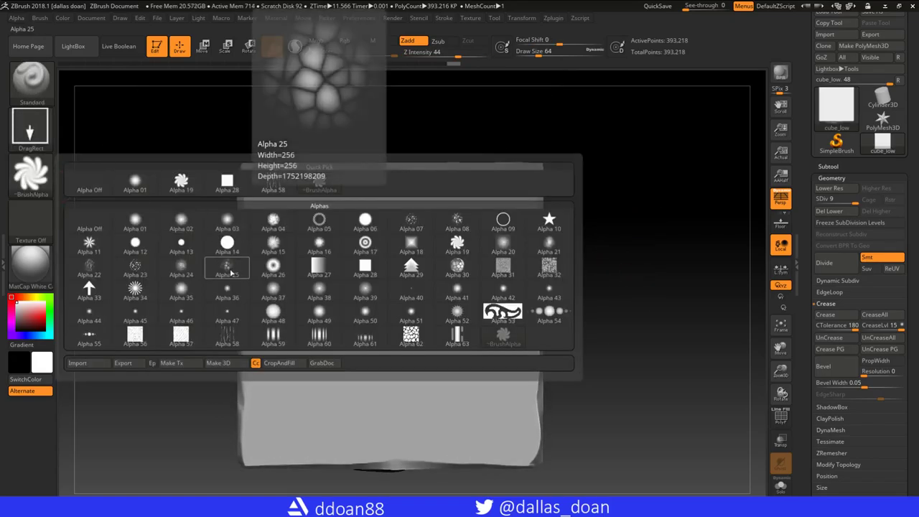
{"action": "left_click", "coordinate": [228, 269]}
{"action": "mouse_move", "coordinate": [449, 280]}
{"action": "left_mouse_down"}
{"action": "mouse_move", "coordinate": [509, 242]}
{"action": "mouse_move", "coordinate": [677, 237]}
{"action": "mouse_move", "coordinate": [641, 206]}
{"action": "mouse_move", "coordinate": [665, 212]}
{"action": "left_mouse_up"}
{"action": "left_click_drag", "start_coordinate": [665, 212], "coordinate": [595, 92], "text": "alt"}
{"action": "left_click_drag", "start_coordinate": [317, 293], "coordinate": [502, 254]}
{"action": "mouse_move", "coordinate": [596, 226]}
{"action": "left_mouse_down"}
{"action": "mouse_move", "coordinate": [616, 220]}
{"action": "mouse_move", "coordinate": [605, 224]}
{"action": "mouse_move", "coordinate": [634, 248]}
{"action": "mouse_move", "coordinate": [653, 234]}
{"action": "mouse_move", "coordinate": [642, 229]}
{"action": "mouse_move", "coordinate": [668, 262]}
{"action": "left_mouse_up"}
{"action": "mouse_move", "coordinate": [436, 290]}
{"action": "left_mouse_down"}
{"action": "mouse_move", "coordinate": [592, 252]}
{"action": "mouse_move", "coordinate": [532, 265]}
{"action": "left_mouse_up"}
- Switch to Alpha 09, raise the Z Intensity to 70, and stamp a ring onto a plain face of the cube
{"action": "mouse_move", "coordinate": [627, 232]}
{"action": "left_mouse_down"}
{"action": "mouse_move", "coordinate": [638, 206]}
{"action": "mouse_move", "coordinate": [580, 233]}
{"action": "left_mouse_up"}
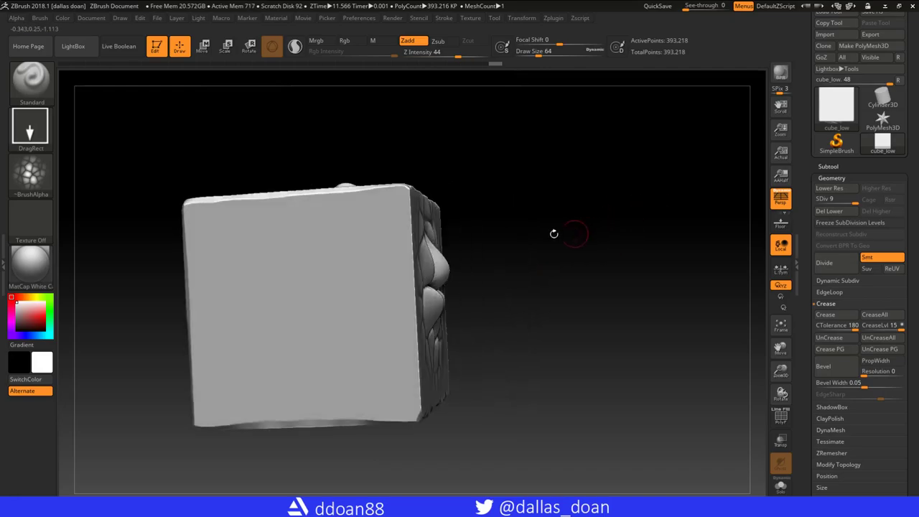
{"action": "left_click", "coordinate": [36, 176]}
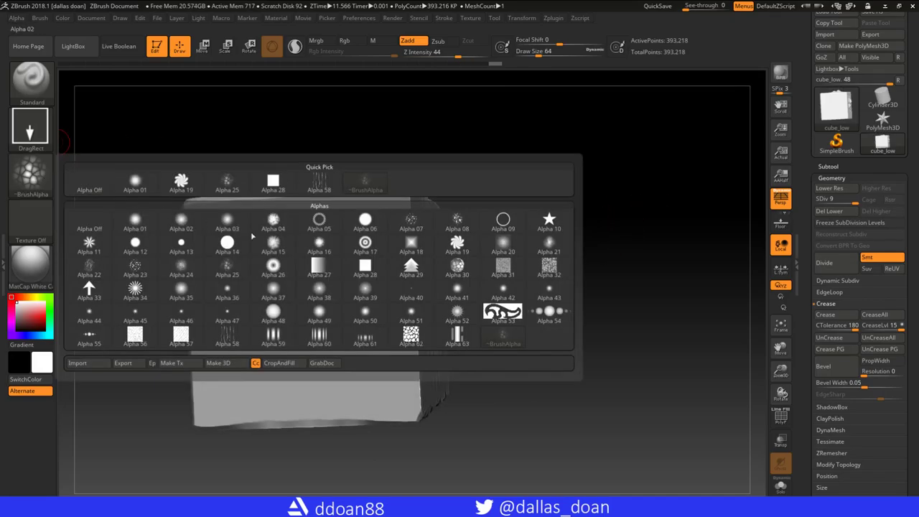
{"action": "left_click", "coordinate": [506, 222]}
{"action": "mouse_move", "coordinate": [507, 272]}
{"action": "left_mouse_down", "text": "shift"}
{"action": "mouse_move", "coordinate": [568, 242]}
{"action": "mouse_move", "coordinate": [559, 248]}
{"action": "left_mouse_up", "text": "shift"}
{"action": "mouse_move", "coordinate": [305, 291]}
{"action": "left_mouse_down"}
{"action": "mouse_move", "coordinate": [378, 369]}
{"action": "mouse_move", "coordinate": [367, 356]}
{"action": "left_mouse_up"}
{"action": "left_click_drag", "start_coordinate": [583, 215], "coordinate": [612, 213], "text": "alt"}
{"action": "key", "text": "ctrl+z"}
{"action": "left_click_drag", "start_coordinate": [460, 55], "coordinate": [464, 55]}
{"action": "left_click_drag", "start_coordinate": [399, 297], "coordinate": [514, 250]}
{"action": "left_click_drag", "start_coordinate": [626, 222], "coordinate": [548, 158]}
{"action": "left_click_drag", "start_coordinate": [575, 192], "coordinate": [525, 242]}
{"action": "left_click_drag", "start_coordinate": [580, 210], "coordinate": [615, 194], "text": "alt"}
- Rename the cube_low subtool to Cube_high
{"action": "left_click", "coordinate": [875, 178]}
{"action": "mouse_move", "coordinate": [472, 201]}
{"action": "left_mouse_down"}
{"action": "mouse_move", "coordinate": [576, 173]}
{"action": "mouse_move", "coordinate": [527, 185]}
{"action": "mouse_move", "coordinate": [577, 180]}
{"action": "mouse_move", "coordinate": [611, 222]}
{"action": "mouse_move", "coordinate": [595, 214]}
{"action": "mouse_move", "coordinate": [593, 191]}
{"action": "mouse_move", "coordinate": [604, 200]}
{"action": "left_mouse_up"}
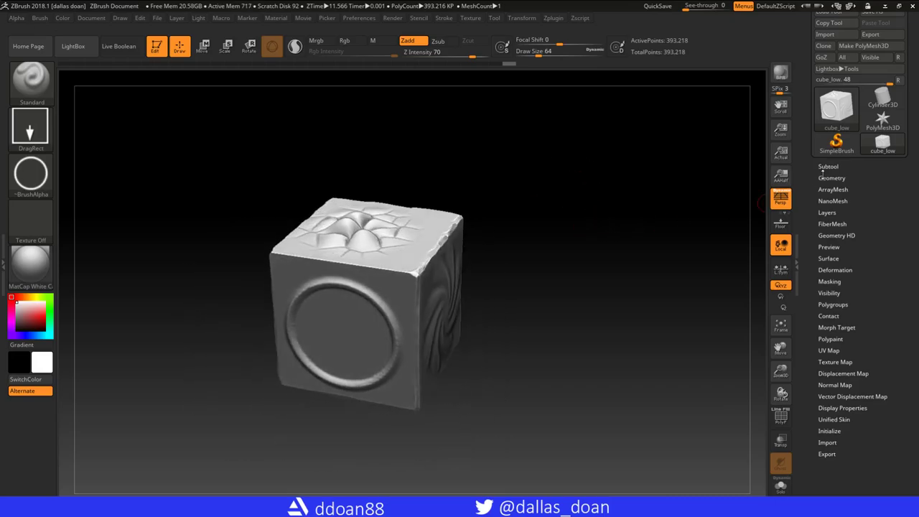
{"action": "left_click", "coordinate": [827, 167]}
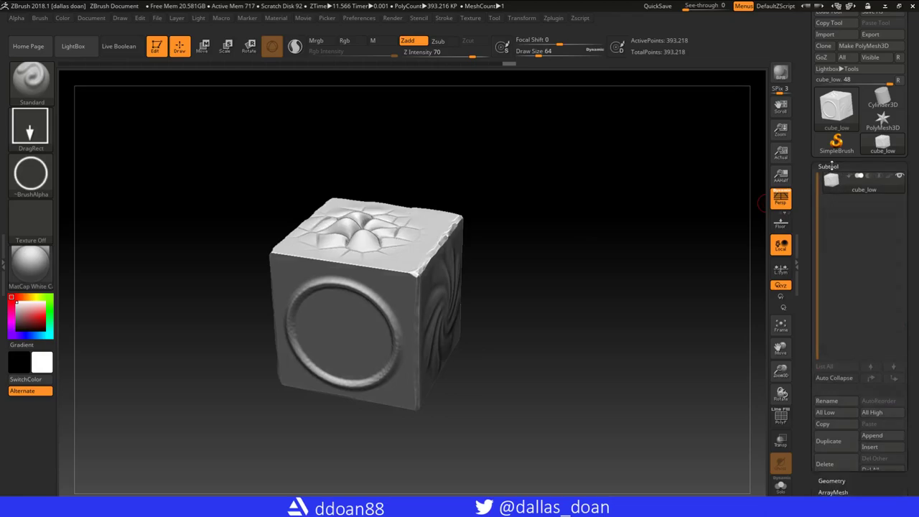
{"action": "left_click", "coordinate": [830, 167]}
{"action": "left_click", "coordinate": [555, 19]}
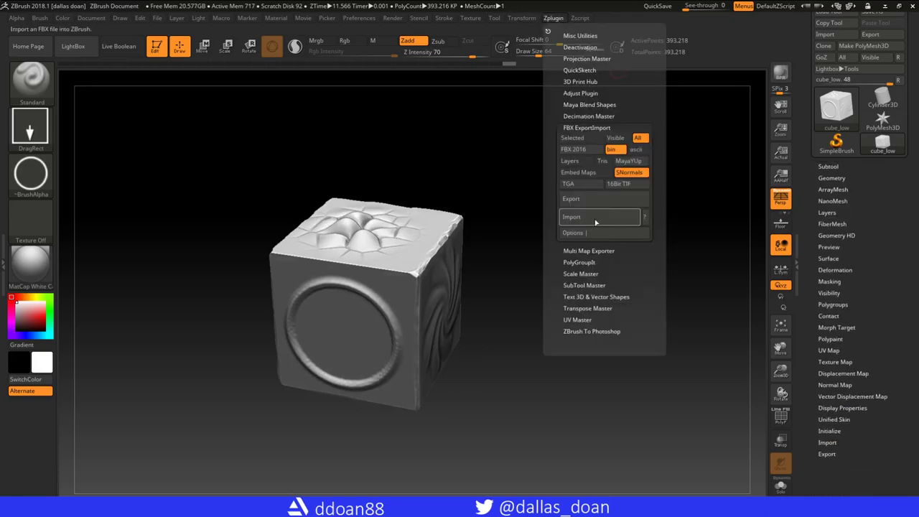
{"action": "left_click", "coordinate": [827, 166]}
{"action": "mouse_move", "coordinate": [866, 191]}
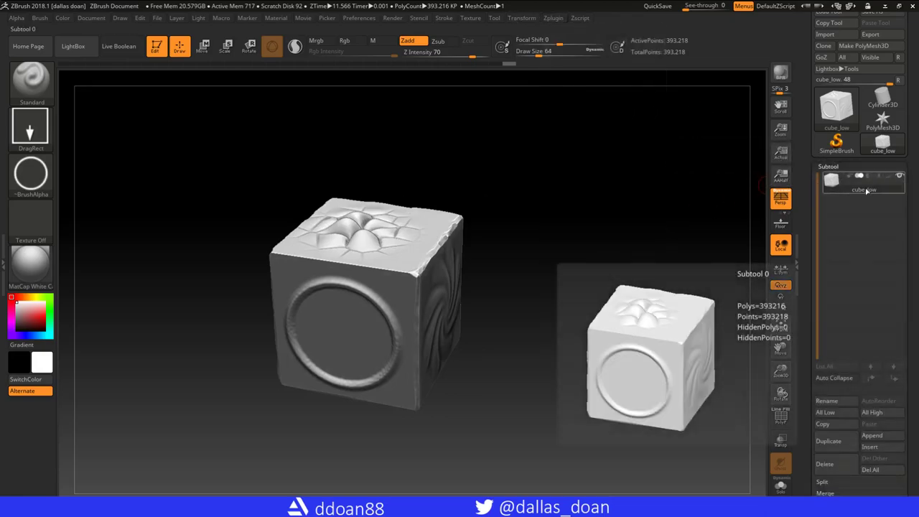
{"action": "left_click", "coordinate": [829, 401]}
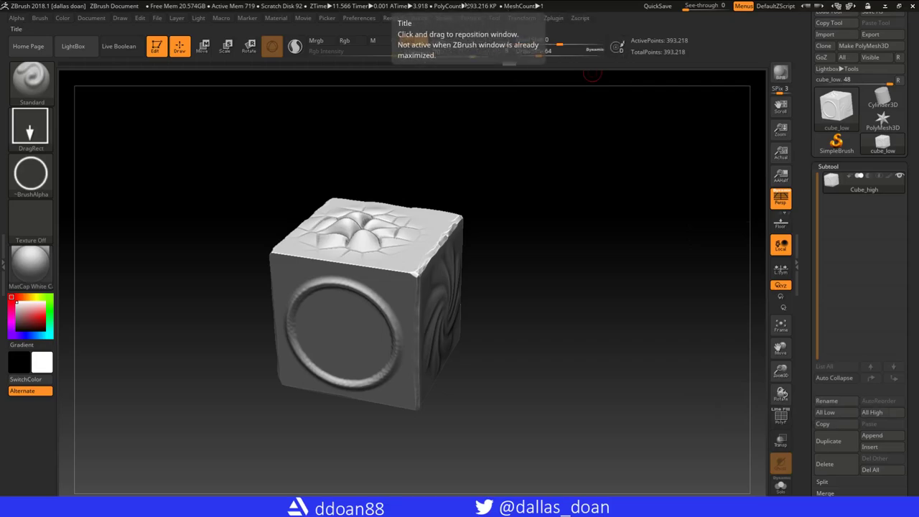
- Export the sculpted cube as an FBX file named cube_high.fbx into the cube_01 meshes folder
{"action": "left_click", "coordinate": [552, 18]}
{"action": "left_click", "coordinate": [571, 198]}
{"action": "left_click", "coordinate": [204, 123]}
{"action": "left_click", "coordinate": [163, 262]}
{"action": "key", "text": "BackSpace"}
{"action": "key", "text": "BackSpace"}
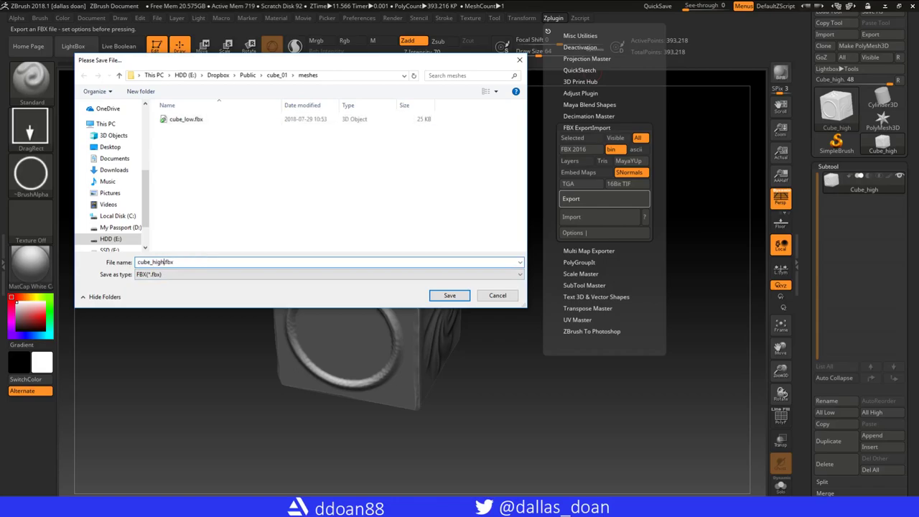
{"action": "type", "text": "high"}
{"action": "key", "text": "Return"}
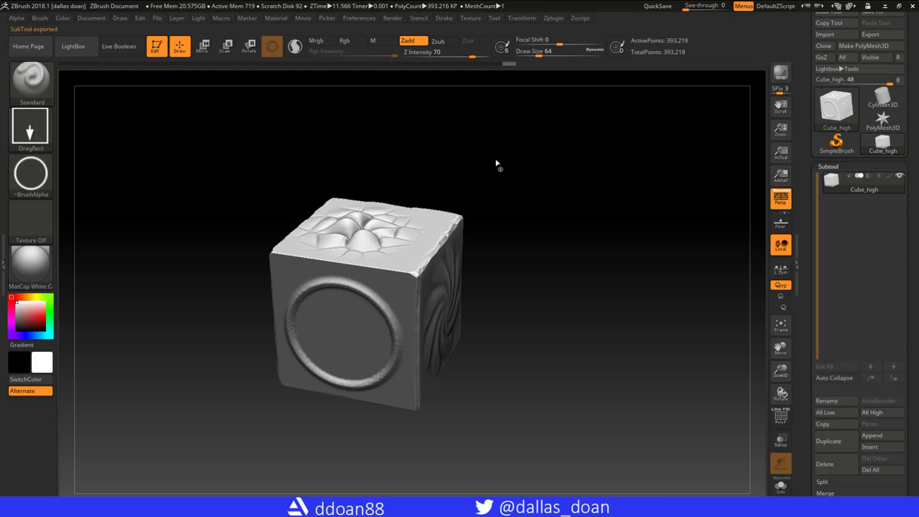
- Switch to Maya LT and import cube_high.fbx from the cube_01 meshes folder into the cube_low scene
{"action": "left_click_drag", "start_coordinate": [549, 194], "coordinate": [573, 192], "text": "alt"}
{"action": "left_click", "coordinate": [880, 7]}
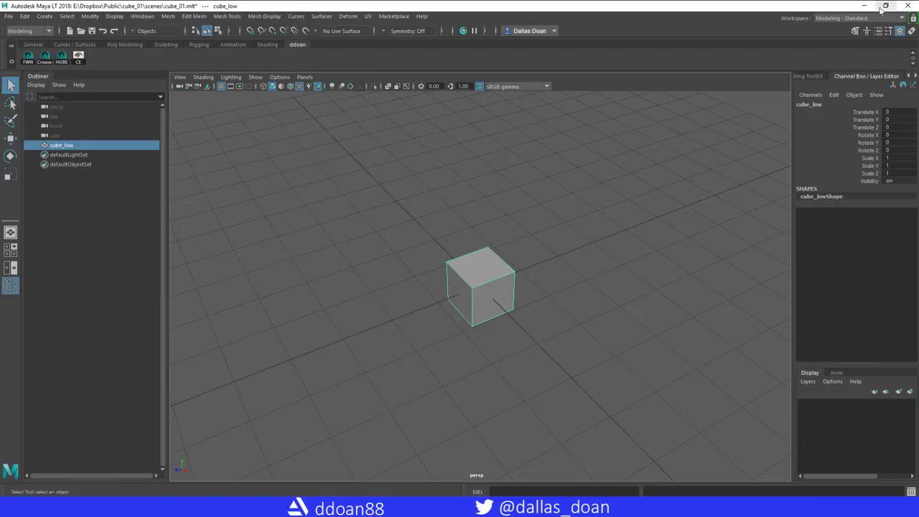
{"action": "left_click", "coordinate": [548, 318]}
{"action": "right_click_drag", "start_coordinate": [547, 318], "coordinate": [595, 296], "text": "alt"}
{"action": "middle_click_drag", "start_coordinate": [595, 296], "coordinate": [595, 333], "text": "alt"}
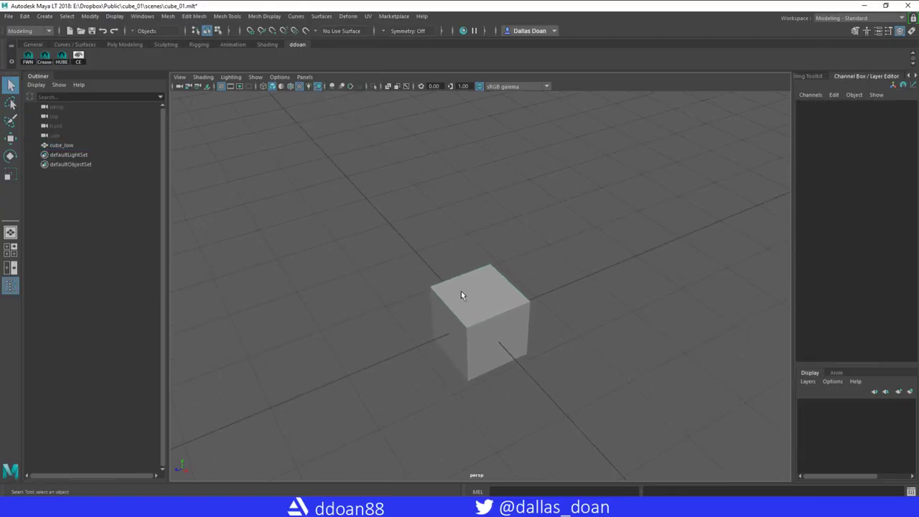
{"action": "left_click", "coordinate": [13, 14]}
{"action": "left_click", "coordinate": [69, 112]}
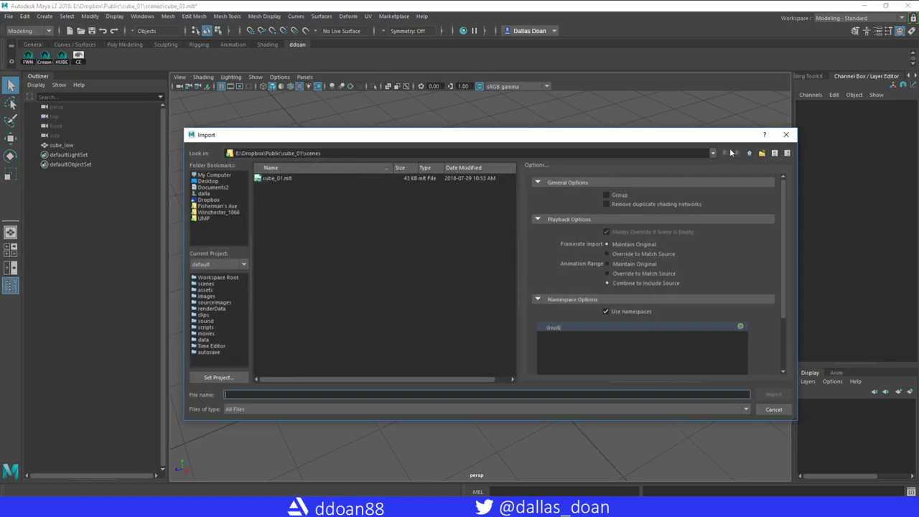
{"action": "left_click", "coordinate": [271, 178]}
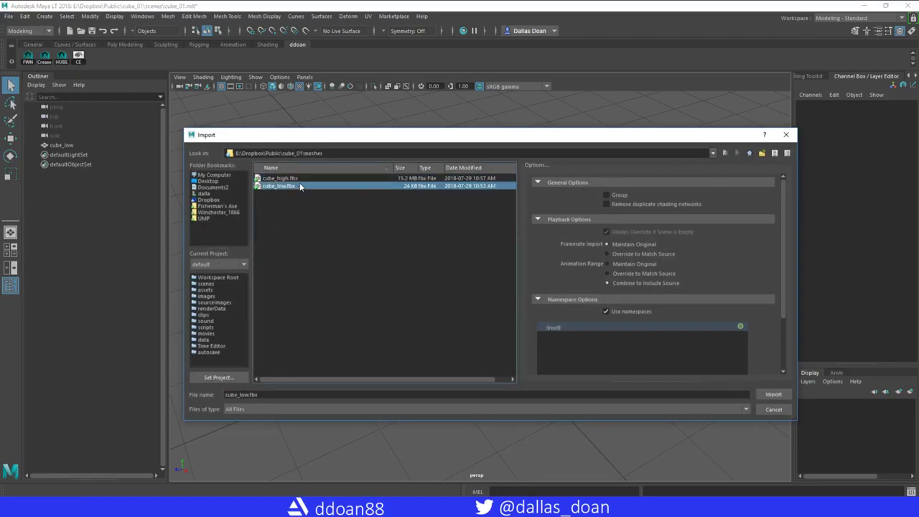
{"action": "left_click", "coordinate": [772, 394]}
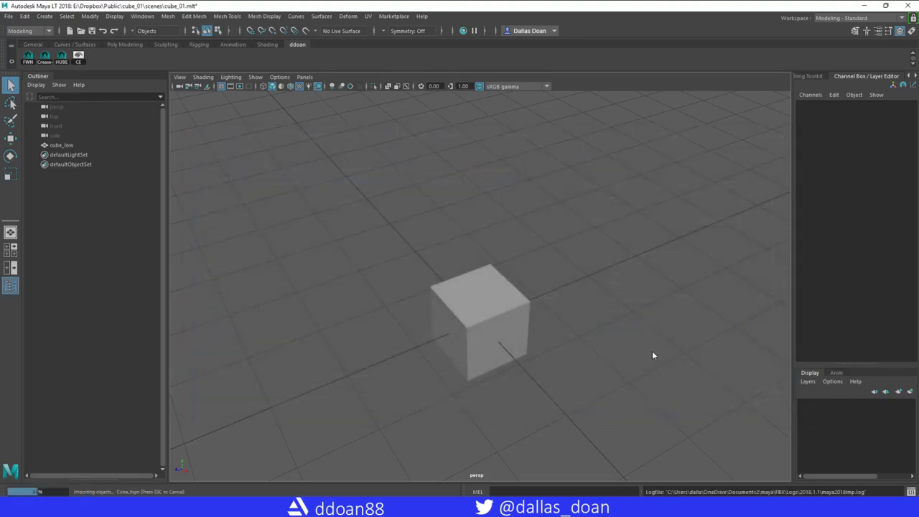
- Examine how the imported Cube_high overlaps cube_low around the faces and worn edges from several angles
{"action": "left_click_drag", "start_coordinate": [568, 346], "coordinate": [539, 293], "text": "alt"}
{"action": "scroll", "coordinate": [531, 294], "scroll_direction": "up", "scroll_amount": 5}
{"action": "left_click_drag", "start_coordinate": [481, 316], "coordinate": [449, 352], "text": "alt"}
{"action": "middle_click_drag", "start_coordinate": [460, 330], "coordinate": [457, 339], "text": "alt"}
{"action": "left_click_drag", "start_coordinate": [458, 339], "coordinate": [496, 282], "text": "alt"}
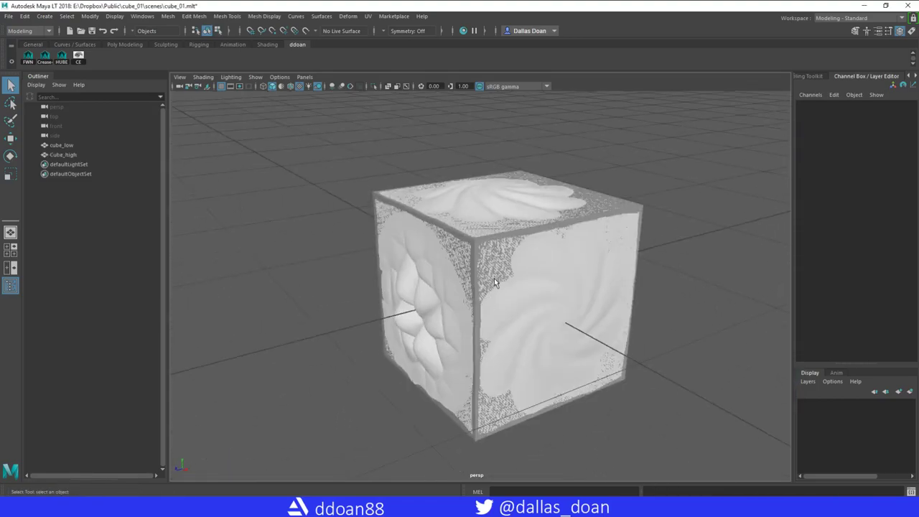
{"action": "left_click", "coordinate": [474, 237]}
{"action": "scroll", "coordinate": [564, 257], "scroll_direction": "down", "scroll_amount": 3}
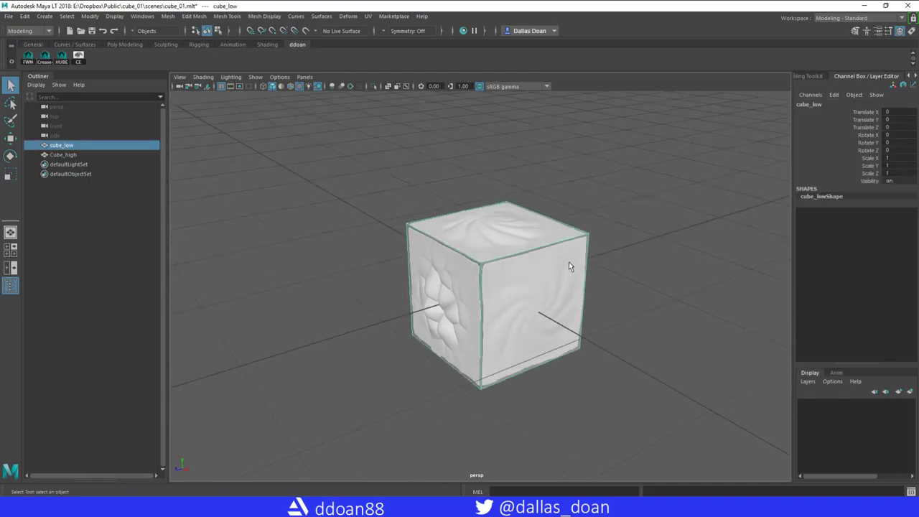
{"action": "key", "text": "w"}
{"action": "scroll", "coordinate": [566, 289], "scroll_direction": "up", "scroll_amount": 6}
{"action": "left_click_drag", "start_coordinate": [505, 305], "coordinate": [565, 295], "text": "alt"}
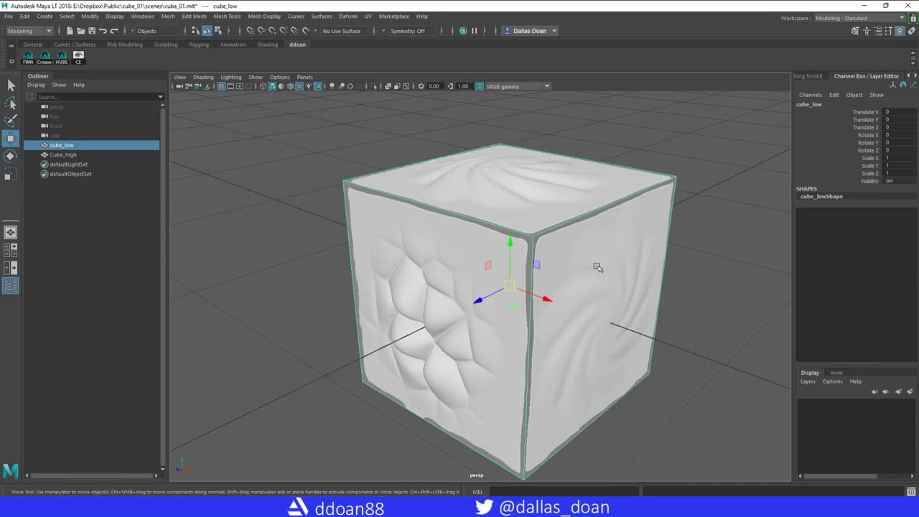
{"action": "left_click_drag", "start_coordinate": [596, 267], "coordinate": [585, 238], "text": "alt"}
{"action": "key", "text": "Delete"}
{"action": "key", "text": "ctrl+z"}
{"action": "left_click", "coordinate": [76, 155]}
{"action": "left_click", "coordinate": [78, 145]}
{"action": "left_click_drag", "start_coordinate": [577, 149], "coordinate": [521, 176], "text": "alt"}
- Make Cube_high a live surface and select cube_low for editing
{"action": "left_click", "coordinate": [521, 176]}
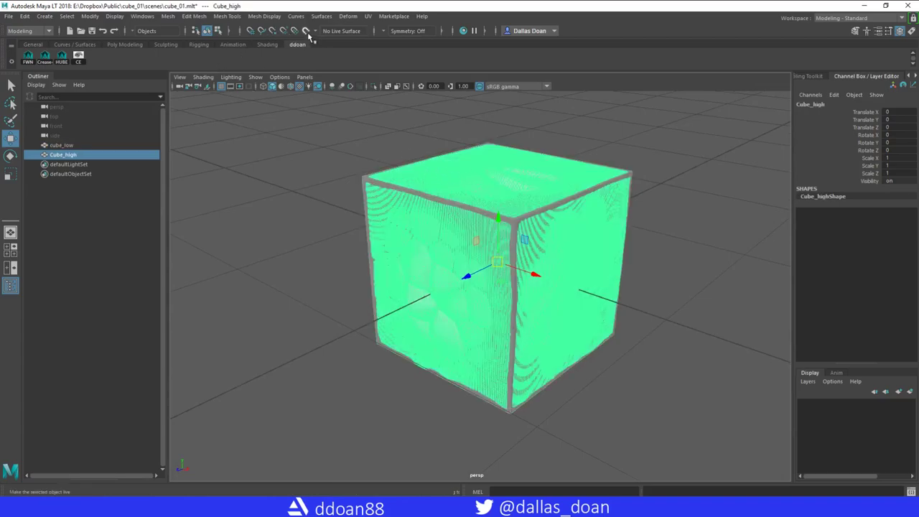
{"action": "left_click", "coordinate": [305, 31]}
{"action": "left_click", "coordinate": [493, 202]}
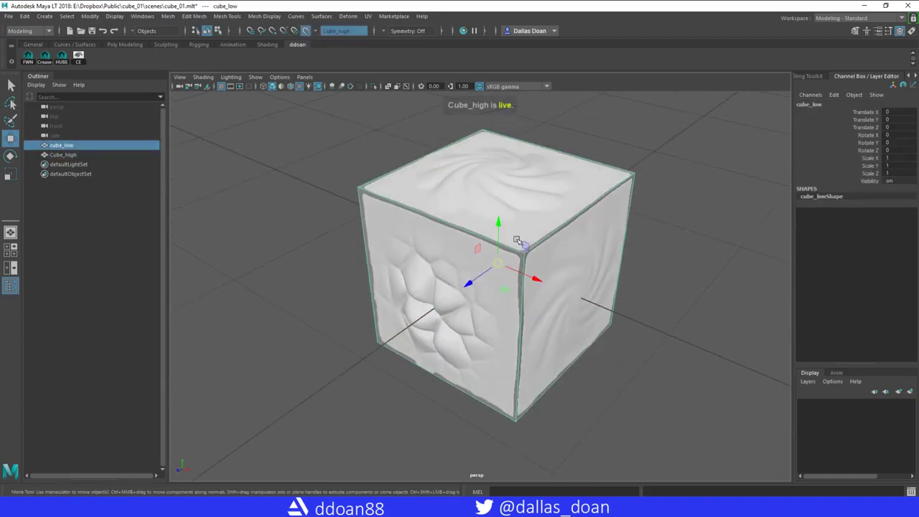
- Insert two parallel vertical edge loops around cube_low with Multi-Cut, dividing the cracked-stone face into three columns
{"action": "right_click_drag", "start_coordinate": [511, 251], "coordinate": [458, 249], "text": "shift"}
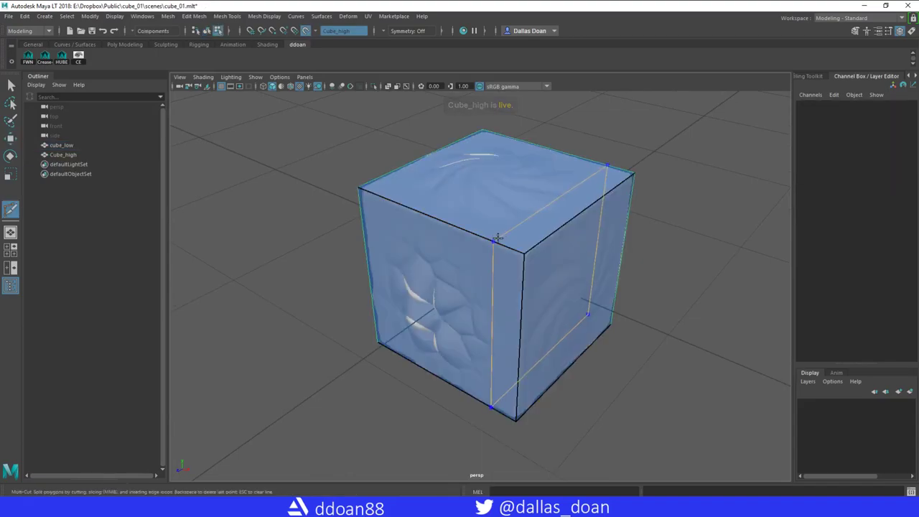
{"action": "left_click", "coordinate": [475, 234], "text": "ctrl"}
{"action": "left_click", "coordinate": [410, 207], "text": "ctrl"}
{"action": "left_click_drag", "start_coordinate": [623, 211], "coordinate": [603, 226], "text": "alt"}
{"action": "key", "text": "w"}
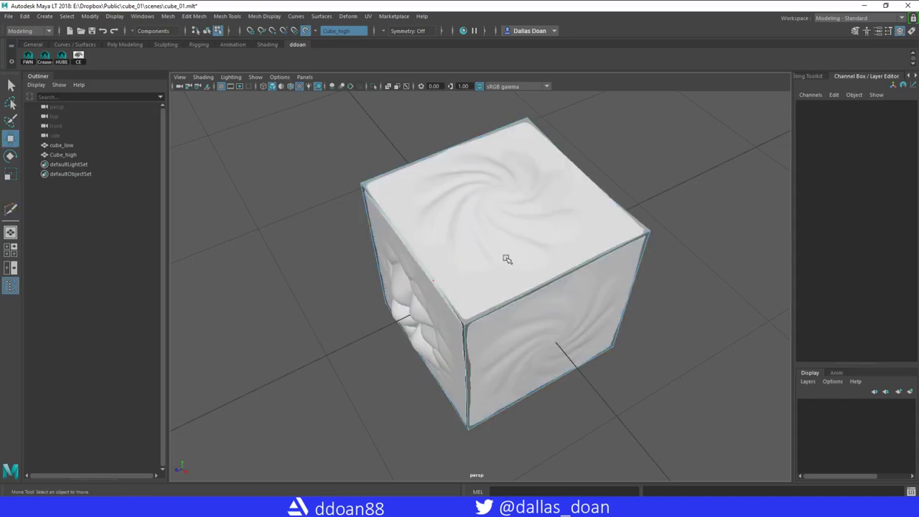
- Select a vertical corner edge of cube_low and display the Modeling Toolkit
{"action": "left_click_drag", "start_coordinate": [431, 258], "coordinate": [443, 245], "text": "alt"}
{"action": "left_click", "coordinate": [495, 247]}
{"action": "right_click_drag", "start_coordinate": [496, 290], "coordinate": [543, 231]}
{"action": "left_click_drag", "start_coordinate": [507, 297], "coordinate": [497, 284], "text": "alt"}
{"action": "mouse_move", "coordinate": [496, 284]}
{"action": "right_mouse_down"}
{"action": "mouse_move", "coordinate": [491, 322]}
{"action": "mouse_move", "coordinate": [494, 301]}
{"action": "right_mouse_up"}
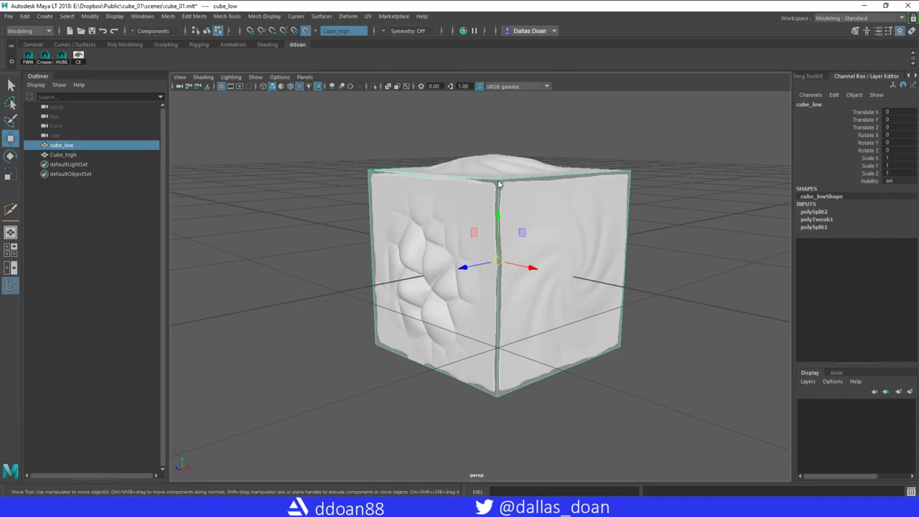
{"action": "right_click_drag", "start_coordinate": [498, 182], "coordinate": [496, 154]}
{"action": "left_click", "coordinate": [505, 228]}
{"action": "left_click_drag", "start_coordinate": [632, 191], "coordinate": [598, 236], "text": "alt"}
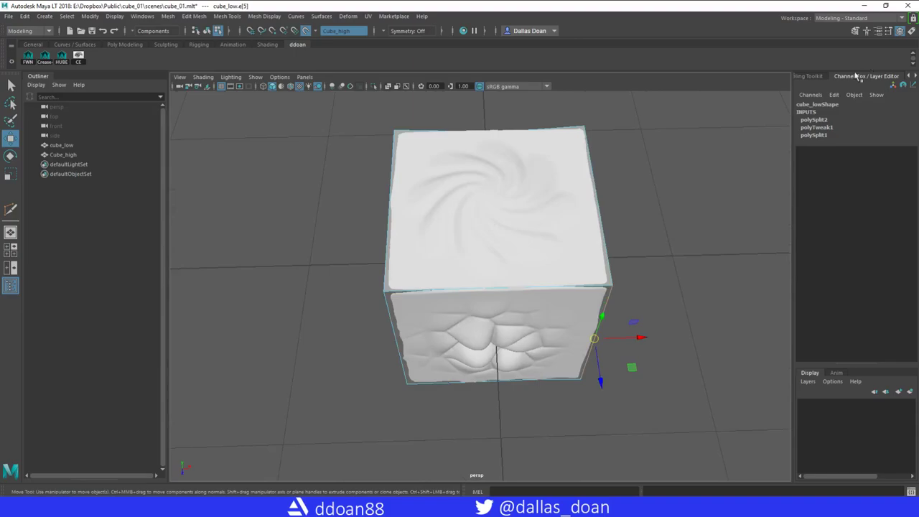
{"action": "left_click", "coordinate": [811, 77]}
{"action": "left_click_drag", "start_coordinate": [632, 215], "coordinate": [599, 224], "text": "alt"}
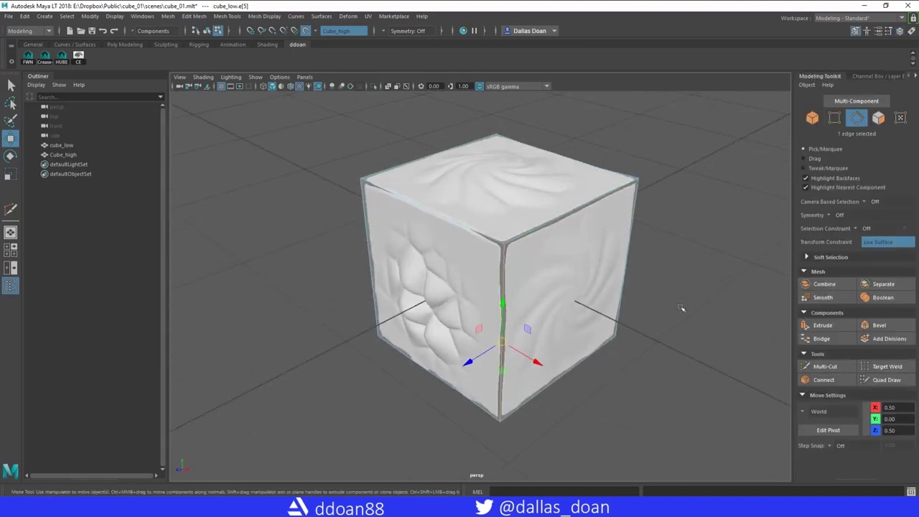
- Insert two horizontal edge loops around the sides of cube_low with Multi-Cut
{"action": "right_click_drag", "start_coordinate": [505, 242], "coordinate": [504, 222]}
{"action": "right_click_drag", "start_coordinate": [500, 275], "coordinate": [503, 297], "text": "shift"}
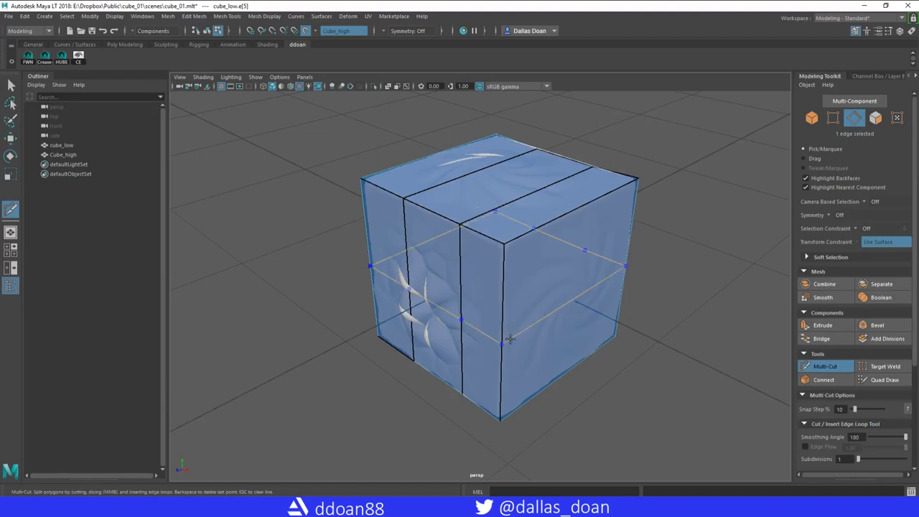
{"action": "left_click", "coordinate": [508, 337], "text": "ctrl"}
{"action": "left_click", "coordinate": [514, 300], "text": "ctrl"}
{"action": "left_click_drag", "start_coordinate": [725, 309], "coordinate": [666, 297], "text": "alt"}
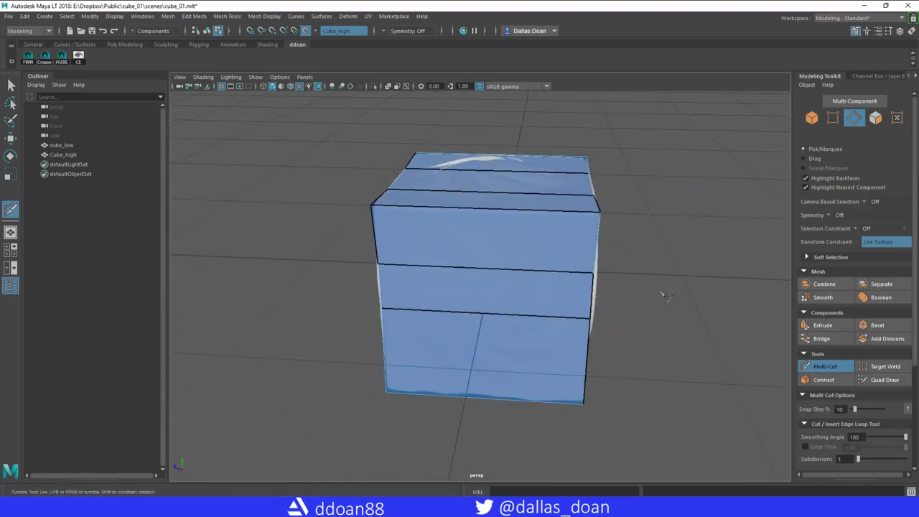
- Insert two vertical edge loops across the undivided faces of cube_low, giving every face a three-by-three grid
{"action": "left_click", "coordinate": [437, 205], "text": "ctrl"}
{"action": "left_click", "coordinate": [526, 211], "text": "ctrl"}
{"action": "left_click_drag", "start_coordinate": [700, 245], "coordinate": [730, 260], "text": "alt"}
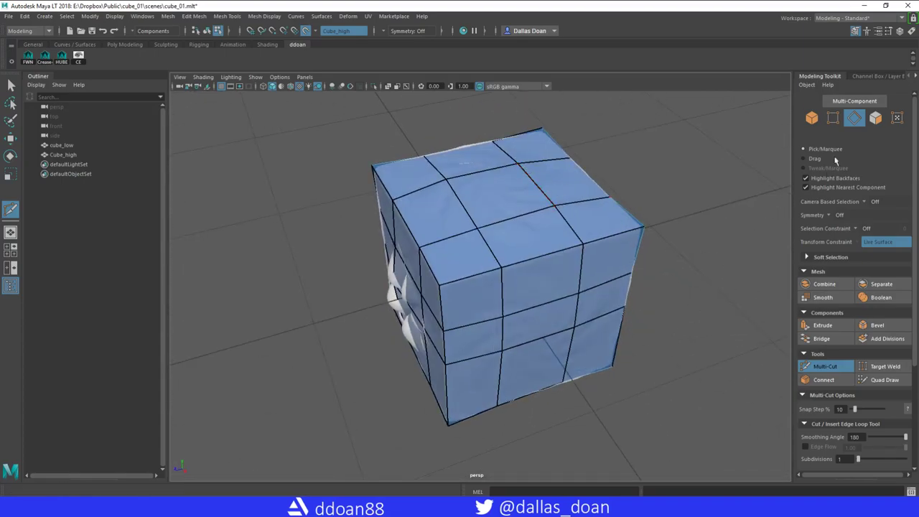
{"action": "left_click_drag", "start_coordinate": [491, 176], "coordinate": [689, 260], "text": "alt"}
{"action": "key", "text": "w"}
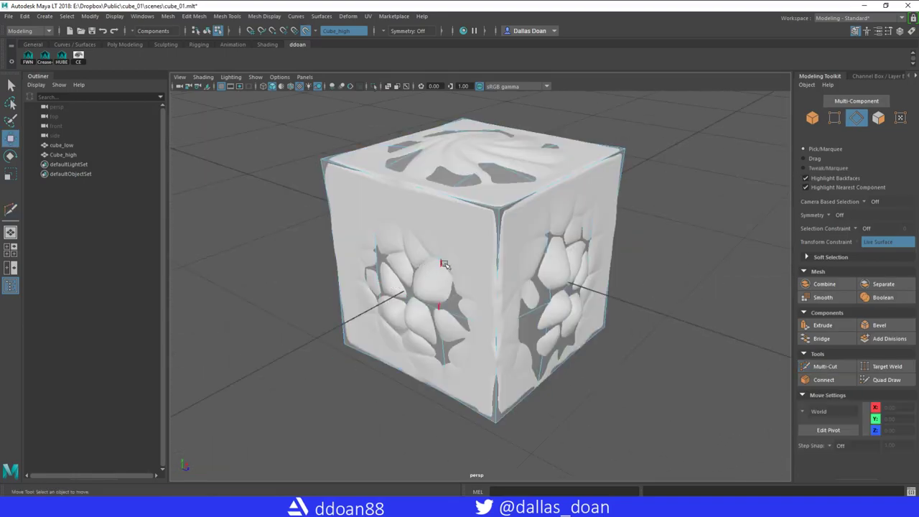
- Slide an inner vertex of cube_low along the live high-poly surface on a cracked-stone face
{"action": "right_click_drag", "start_coordinate": [445, 245], "coordinate": [403, 246]}
{"action": "left_click", "coordinate": [443, 260]}
{"action": "left_click_drag", "start_coordinate": [461, 248], "coordinate": [553, 288], "text": "ctrl+shift"}
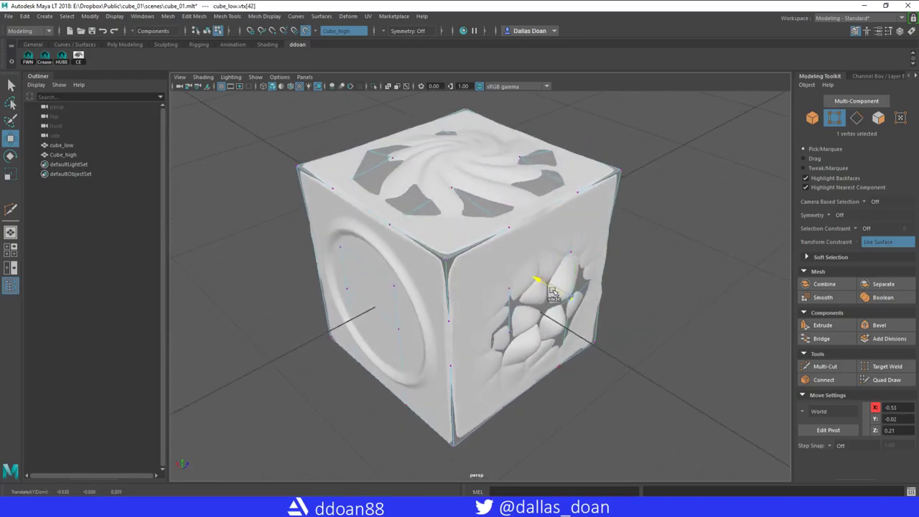
{"action": "left_click_drag", "start_coordinate": [618, 299], "coordinate": [547, 214], "text": "alt"}
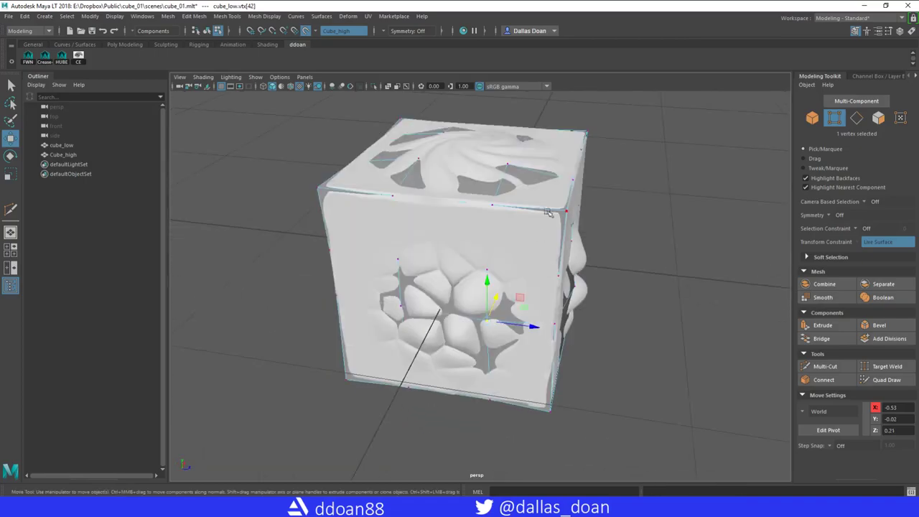
- Add one more vertical and one more horizontal edge loop around cube_low with Multi-Cut
{"action": "left_click", "coordinate": [824, 366]}
{"action": "left_click", "coordinate": [440, 266], "text": "ctrl"}
{"action": "left_click_drag", "start_coordinate": [653, 287], "coordinate": [532, 289], "text": "alt"}
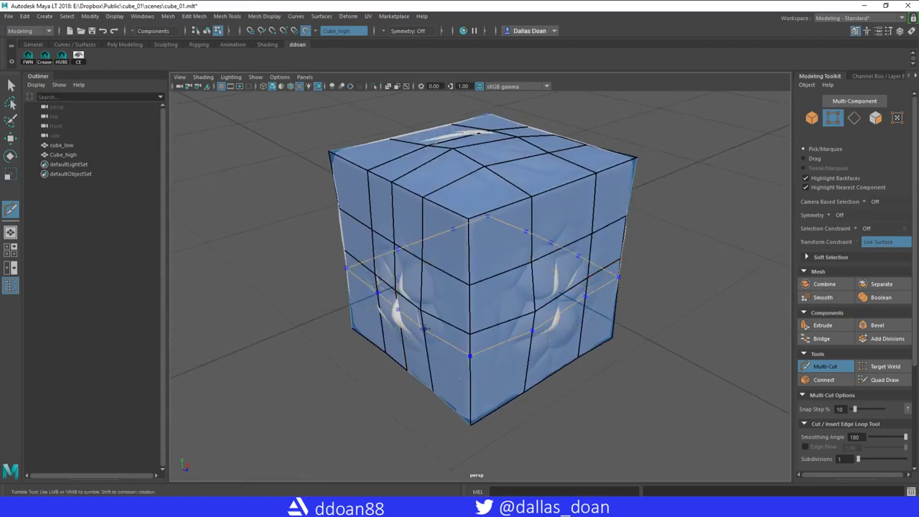
{"action": "left_click_drag", "start_coordinate": [358, 338], "coordinate": [280, 255], "text": "alt"}
{"action": "key", "text": "w"}
{"action": "mouse_move", "coordinate": [290, 291]}
{"action": "left_mouse_down", "text": "alt"}
{"action": "mouse_move", "coordinate": [257, 267]}
{"action": "mouse_move", "coordinate": [280, 298]}
{"action": "left_mouse_up", "text": "alt"}
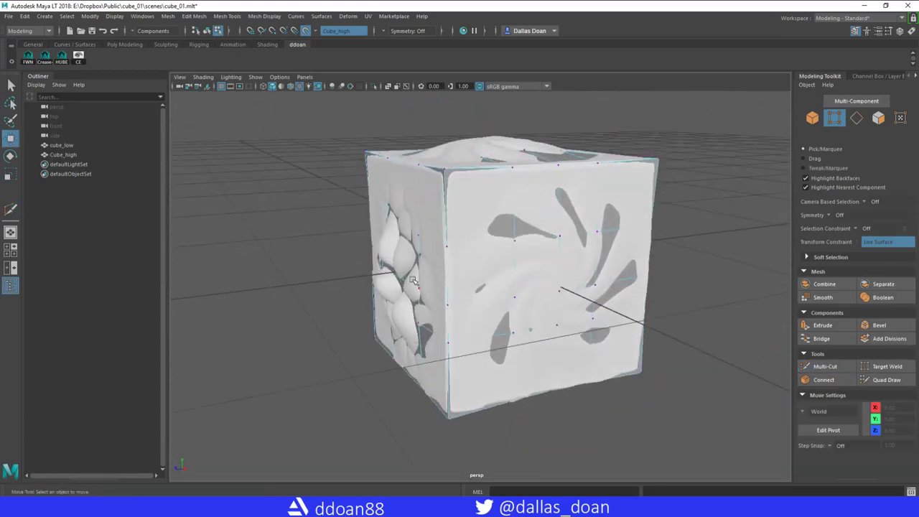
- Turn off the live surface and pull cube_low's inner vertices outward on a cracked-stone side face to about Z 0.54
{"action": "left_click", "coordinate": [305, 31]}
{"action": "left_click", "coordinate": [395, 287]}
{"action": "left_click_drag", "start_coordinate": [395, 287], "coordinate": [430, 326], "text": "alt"}
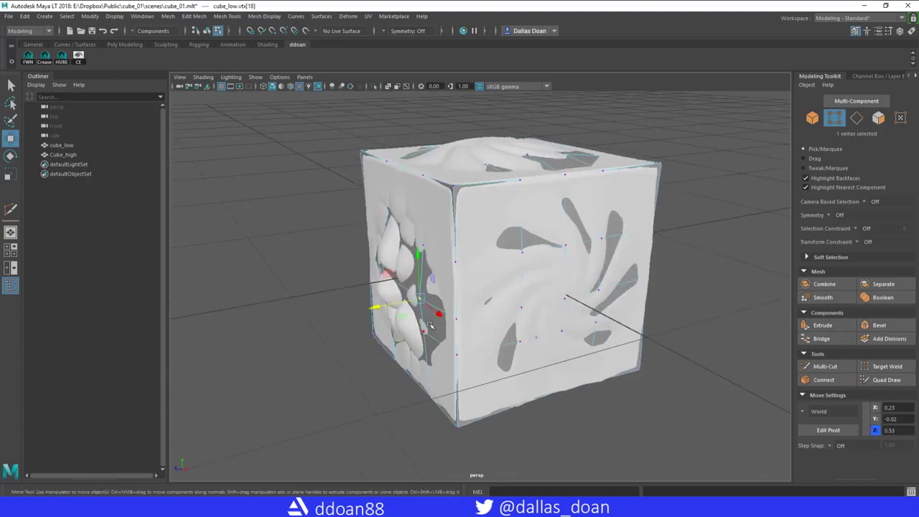
{"action": "left_click_drag", "start_coordinate": [376, 341], "coordinate": [567, 378]}
{"action": "left_click", "coordinate": [446, 337]}
{"action": "left_click_drag", "start_coordinate": [501, 313], "coordinate": [602, 271], "text": "alt"}
{"action": "left_click", "coordinate": [537, 241]}
{"action": "left_click_drag", "start_coordinate": [598, 349], "coordinate": [589, 373], "text": "alt"}
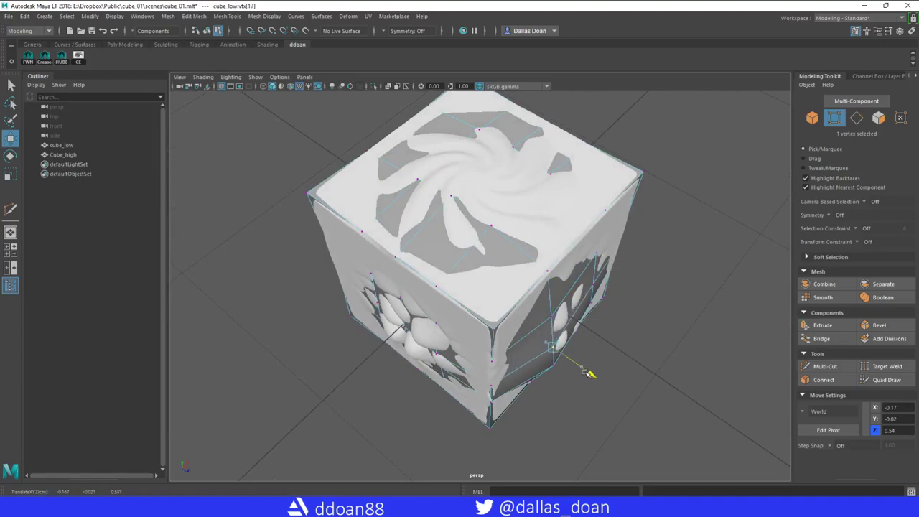
{"action": "left_click", "coordinate": [550, 315]}
{"action": "left_click_drag", "start_coordinate": [588, 339], "coordinate": [494, 256]}
- Raise inner vertices of cube_low's top face to about Y 0.54 to follow the sculpted swirl
{"action": "mouse_move", "coordinate": [485, 207]}
{"action": "left_mouse_down"}
{"action": "mouse_move", "coordinate": [485, 197]}
{"action": "mouse_move", "coordinate": [484, 206]}
{"action": "left_mouse_up"}
{"action": "scroll", "coordinate": [451, 244], "scroll_direction": "up", "scroll_amount": 4}
{"action": "left_click_drag", "start_coordinate": [447, 248], "coordinate": [419, 294], "text": "alt"}
{"action": "left_click_drag", "start_coordinate": [456, 261], "coordinate": [584, 240], "text": "alt"}
{"action": "middle_click_drag", "start_coordinate": [584, 240], "coordinate": [541, 162], "text": "alt"}
{"action": "left_click_drag", "start_coordinate": [541, 163], "coordinate": [515, 306], "text": "alt"}
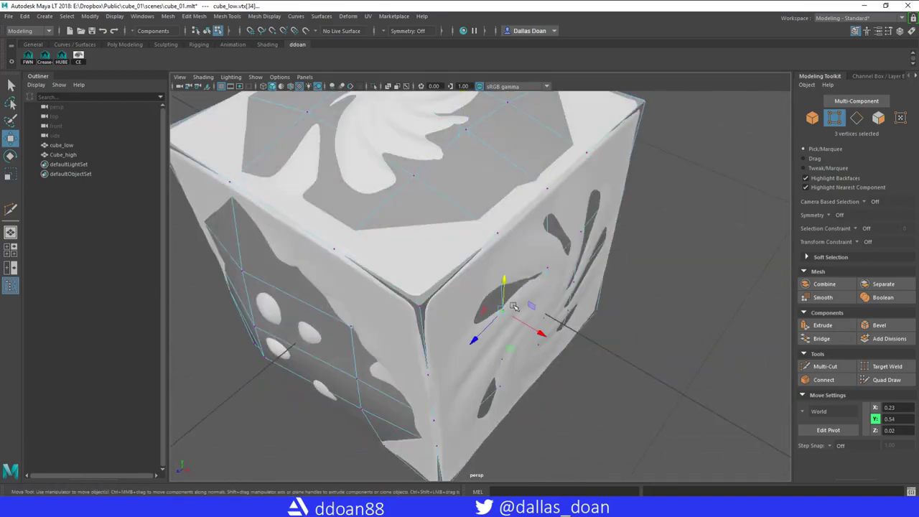
- Select inner vertices on the swirl side face of cube_low and pull them outward together
{"action": "middle_click_drag", "start_coordinate": [515, 306], "coordinate": [470, 264], "text": "alt"}
{"action": "left_click", "coordinate": [470, 274]}
{"action": "left_click", "coordinate": [522, 293], "text": "shift"}
{"action": "left_click_drag", "start_coordinate": [531, 323], "coordinate": [503, 310]}
{"action": "left_click", "coordinate": [451, 346]}
{"action": "left_click_drag", "start_coordinate": [451, 346], "coordinate": [468, 349], "text": "alt"}
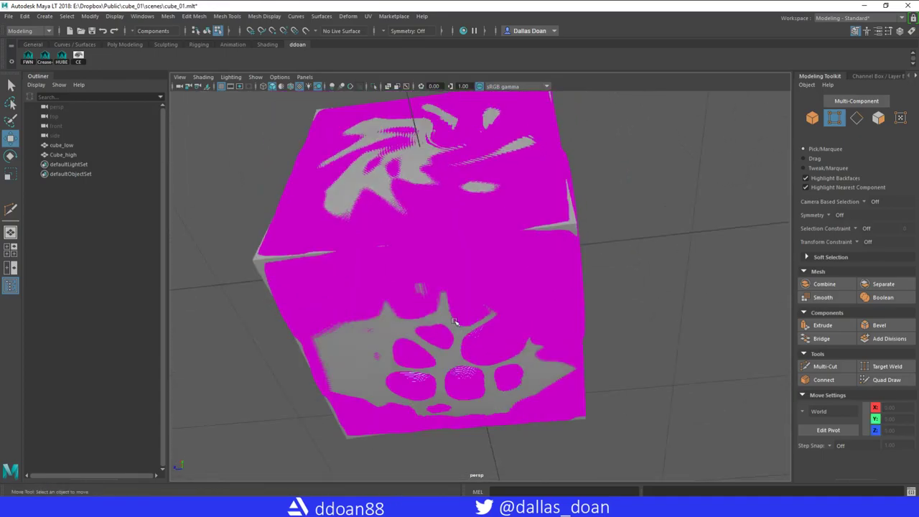
{"action": "right_click", "coordinate": [451, 323]}
{"action": "right_click_drag", "start_coordinate": [446, 364], "coordinate": [440, 304]}
{"action": "left_click", "coordinate": [697, 281]}
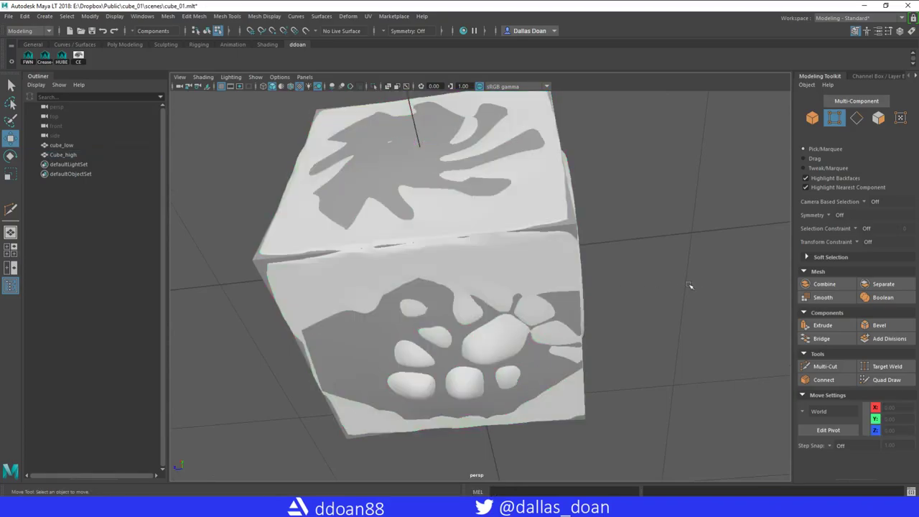
{"action": "key", "text": "ctrl+z"}
{"action": "key", "text": "ctrl+z"}
{"action": "key", "text": "ctrl+z"}
{"action": "key", "text": "ctrl+z"}
- Pull the inner vertices of cube_low's bottom face down to about Y -0.54, one at a time
{"action": "left_click_drag", "start_coordinate": [467, 353], "coordinate": [472, 338], "text": "alt"}
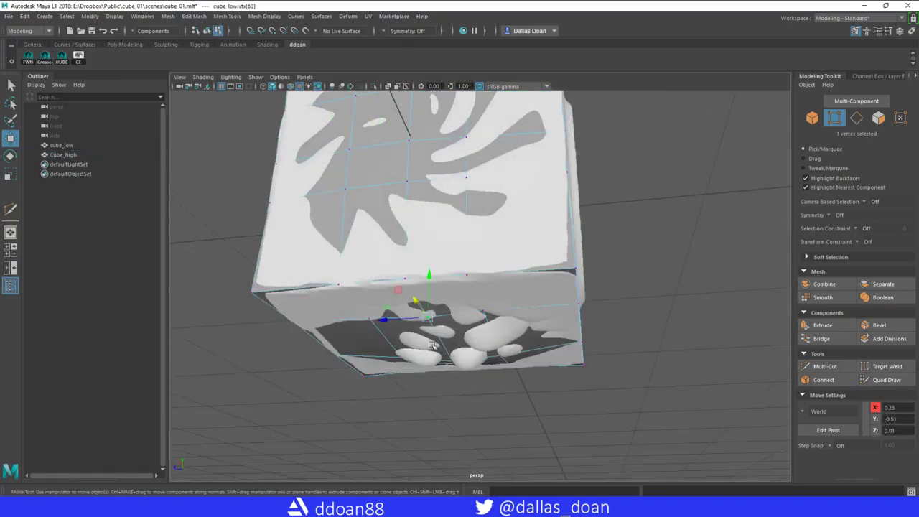
{"action": "left_click_drag", "start_coordinate": [429, 275], "coordinate": [452, 400], "text": "alt"}
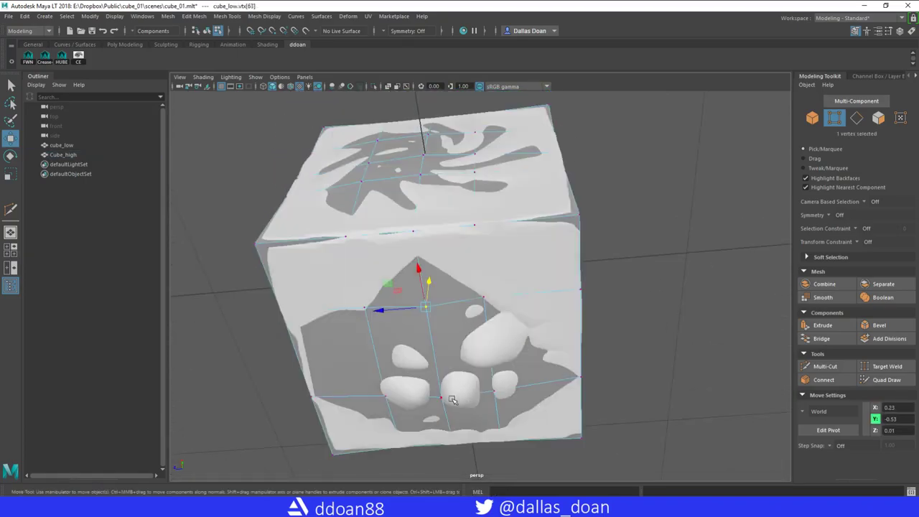
{"action": "left_click_drag", "start_coordinate": [439, 363], "coordinate": [442, 369]}
{"action": "left_click", "coordinate": [492, 392]}
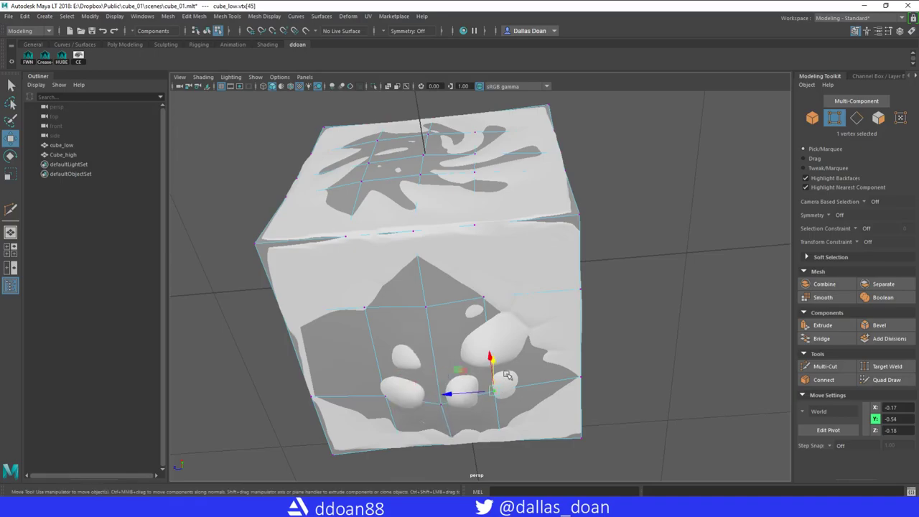
{"action": "left_click_drag", "start_coordinate": [495, 360], "coordinate": [496, 364]}
{"action": "left_click", "coordinate": [387, 396]}
{"action": "left_click_drag", "start_coordinate": [390, 364], "coordinate": [390, 369]}
{"action": "left_click", "coordinate": [364, 325]}
{"action": "left_click_drag", "start_coordinate": [509, 280], "coordinate": [481, 289], "text": "alt"}
{"action": "left_click_drag", "start_coordinate": [481, 289], "coordinate": [411, 331], "text": "alt"}
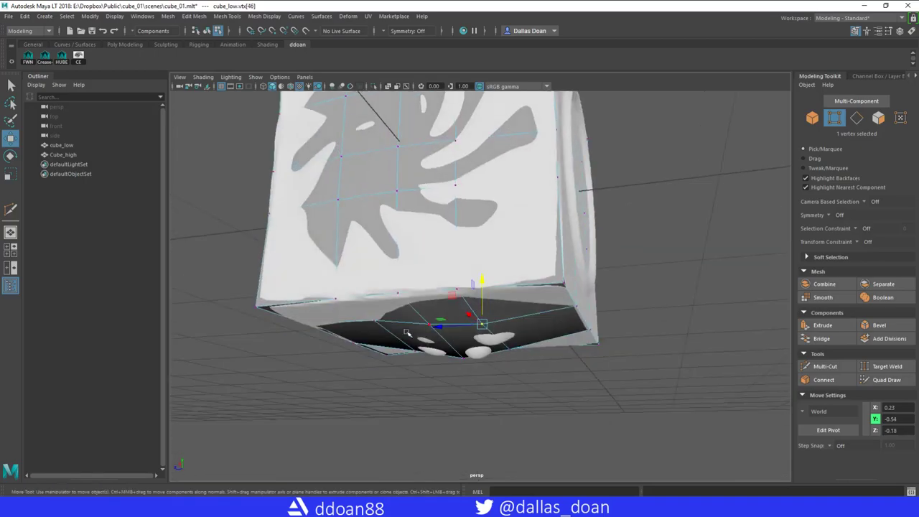
{"action": "left_click_drag", "start_coordinate": [378, 285], "coordinate": [373, 283]}
{"action": "key", "text": "ctrl+z"}
{"action": "key", "text": "ctrl+z"}
{"action": "key", "text": "ctrl+z"}
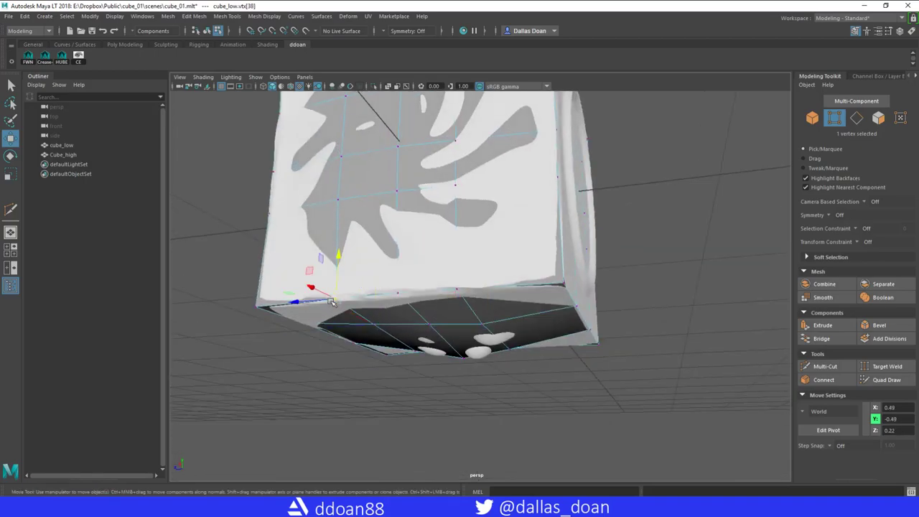
{"action": "key", "text": "ctrl+z"}
{"action": "key", "text": "ctrl+z"}
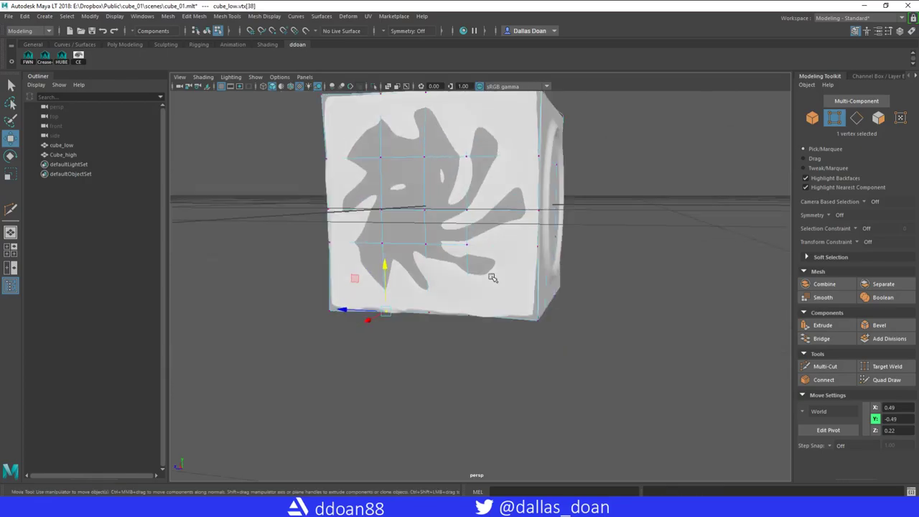
- Return cube_low from vertex editing to object selection
{"action": "key", "text": "F8"}
{"action": "left_click_drag", "start_coordinate": [501, 275], "coordinate": [523, 282], "text": "alt"}
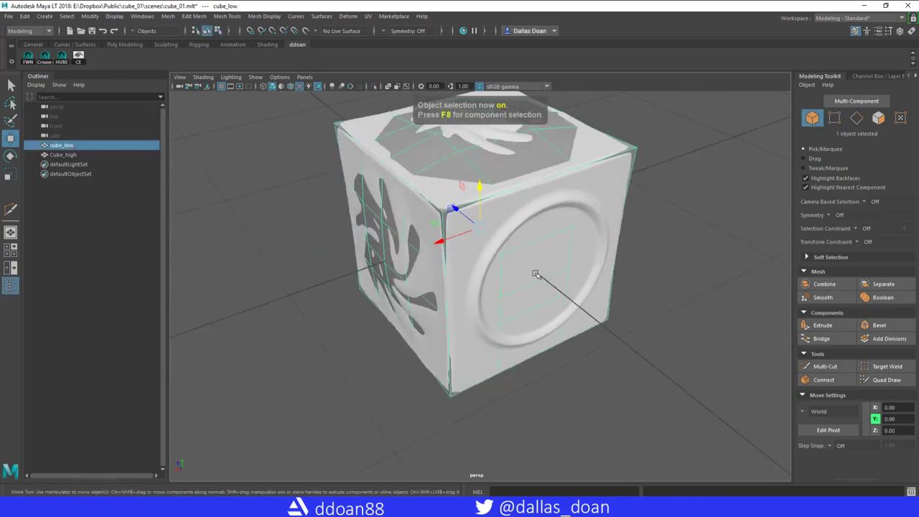
- Select the inner vertices on cube_low's ring-side face, pull them outward along Z together, and return to object selection
{"action": "left_click_drag", "start_coordinate": [609, 247], "coordinate": [565, 228], "text": "alt"}
{"action": "right_click_drag", "start_coordinate": [478, 219], "coordinate": [430, 218]}
{"action": "left_click_drag", "start_coordinate": [430, 219], "coordinate": [523, 230], "text": "alt"}
{"action": "left_click", "coordinate": [532, 246]}
{"action": "left_click", "coordinate": [531, 296], "text": "shift"}
{"action": "left_click", "coordinate": [530, 326], "text": "shift"}
{"action": "left_click", "coordinate": [583, 277], "text": "shift"}
{"action": "left_click", "coordinate": [587, 247], "text": "shift"}
{"action": "left_click", "coordinate": [593, 196], "text": "shift"}
{"action": "left_click_drag", "start_coordinate": [514, 244], "coordinate": [567, 251]}
{"action": "key", "text": "F8"}
{"action": "right_click_drag", "start_coordinate": [567, 251], "coordinate": [554, 249], "text": "alt"}
{"action": "middle_click_drag", "start_coordinate": [554, 249], "coordinate": [557, 287], "text": "alt"}
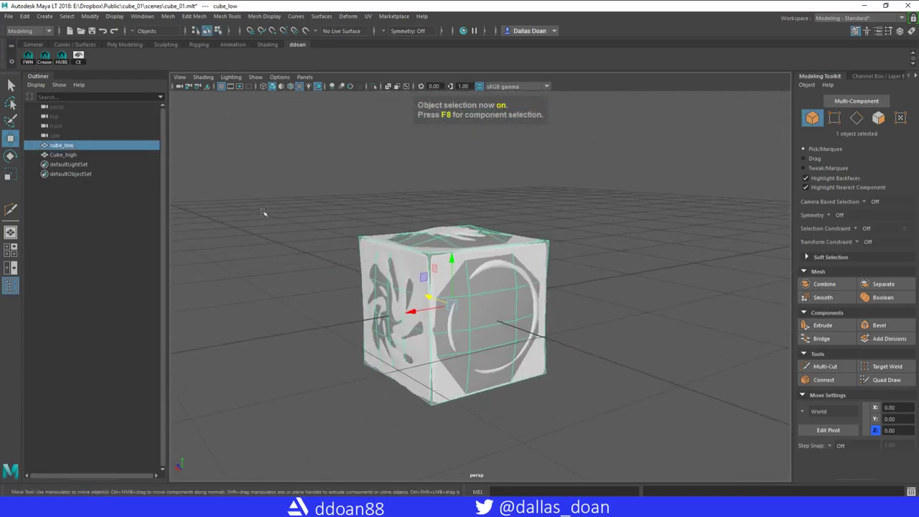
- Apply automatic UV mapping to cube_low
{"action": "left_click", "coordinate": [368, 15]}
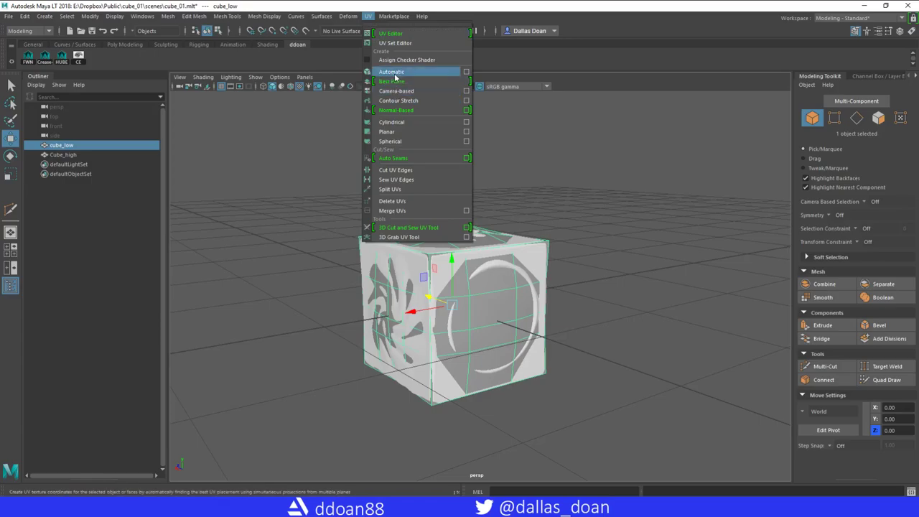
{"action": "left_click", "coordinate": [393, 75]}
{"action": "scroll", "coordinate": [395, 158], "scroll_direction": "up", "scroll_amount": 3}
{"action": "left_click_drag", "start_coordinate": [395, 158], "coordinate": [381, 215], "text": "alt"}
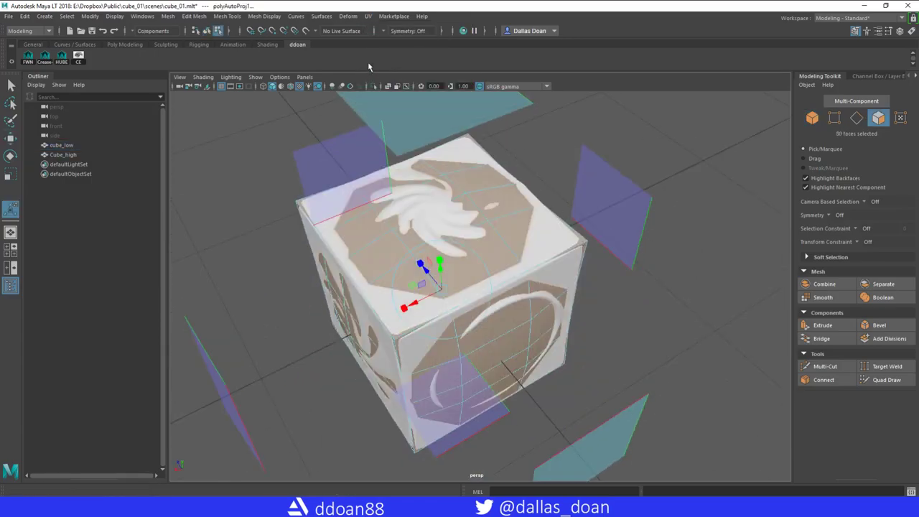
- Open the UV Editor, examine the layout of cube_low's UV shells in the 0-1 space, and close it
{"action": "left_click", "coordinate": [370, 16]}
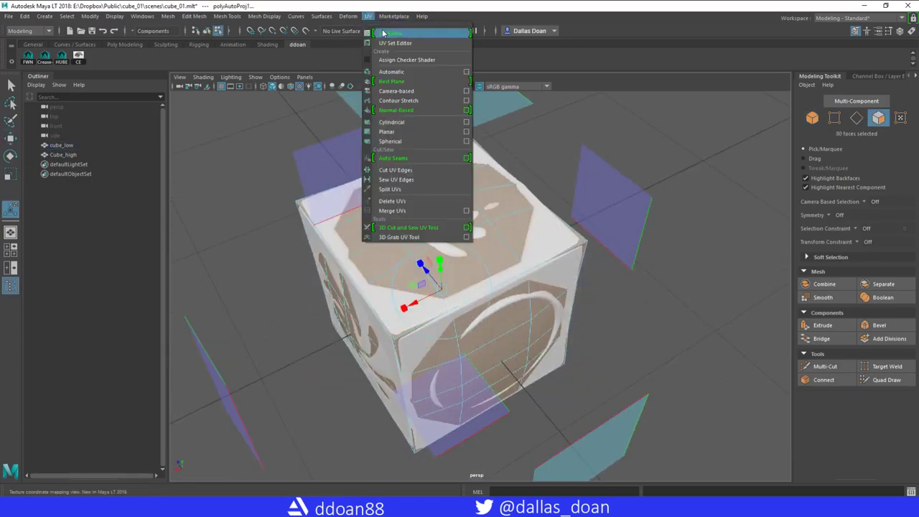
{"action": "left_click", "coordinate": [383, 33]}
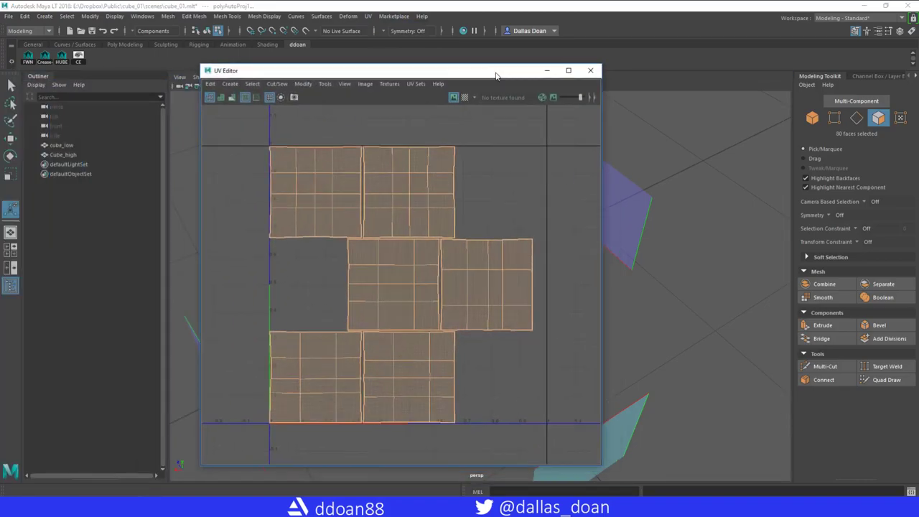
{"action": "left_click_drag", "start_coordinate": [101, 86], "coordinate": [597, 138]}
{"action": "left_click_drag", "start_coordinate": [545, 74], "coordinate": [511, 72]}
{"action": "middle_click_drag", "start_coordinate": [350, 221], "coordinate": [398, 244], "text": "alt"}
{"action": "scroll", "coordinate": [484, 331], "scroll_direction": "up", "scroll_amount": 5}
{"action": "middle_click_drag", "start_coordinate": [468, 314], "coordinate": [463, 294], "text": "alt"}
{"action": "scroll", "coordinate": [424, 303], "scroll_direction": "down", "scroll_amount": 3}
{"action": "middle_click_drag", "start_coordinate": [433, 328], "coordinate": [418, 265], "text": "alt"}
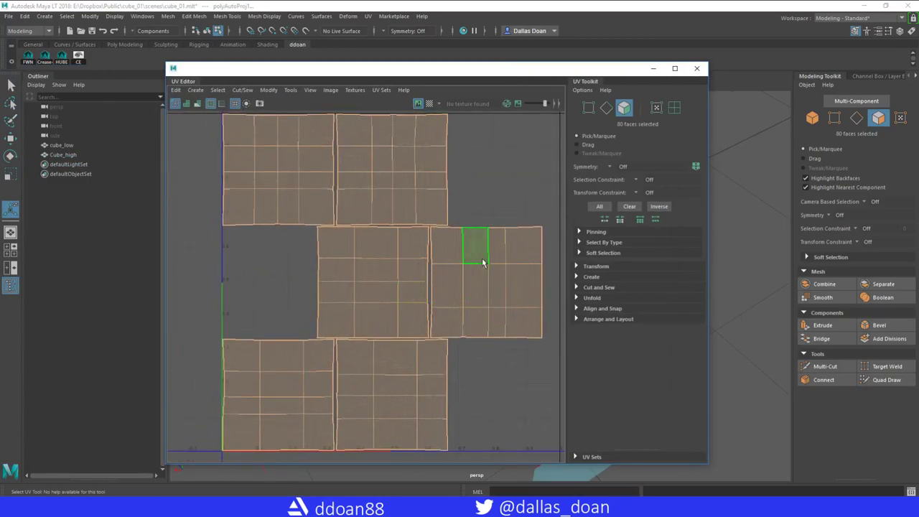
{"action": "middle_click_drag", "start_coordinate": [437, 263], "coordinate": [399, 255], "text": "alt"}
{"action": "middle_click_drag", "start_coordinate": [353, 180], "coordinate": [400, 221], "text": "alt"}
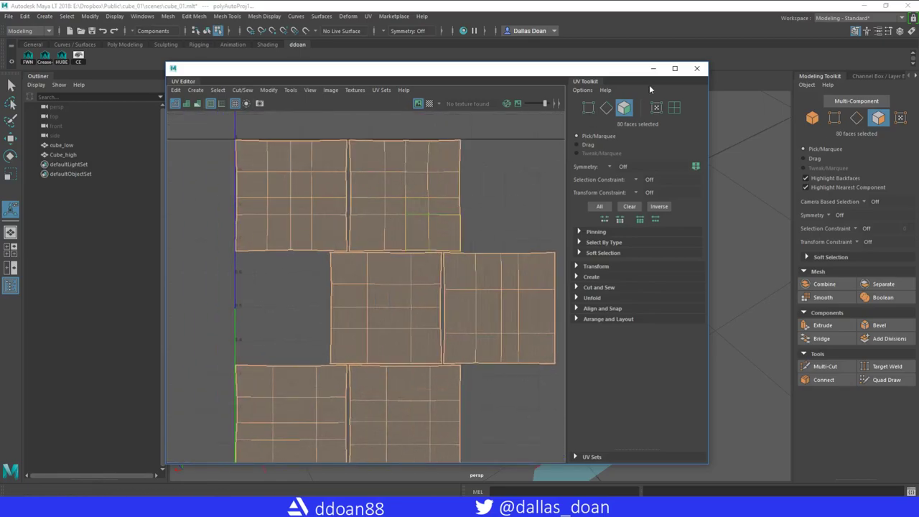
{"action": "key", "text": "f"}
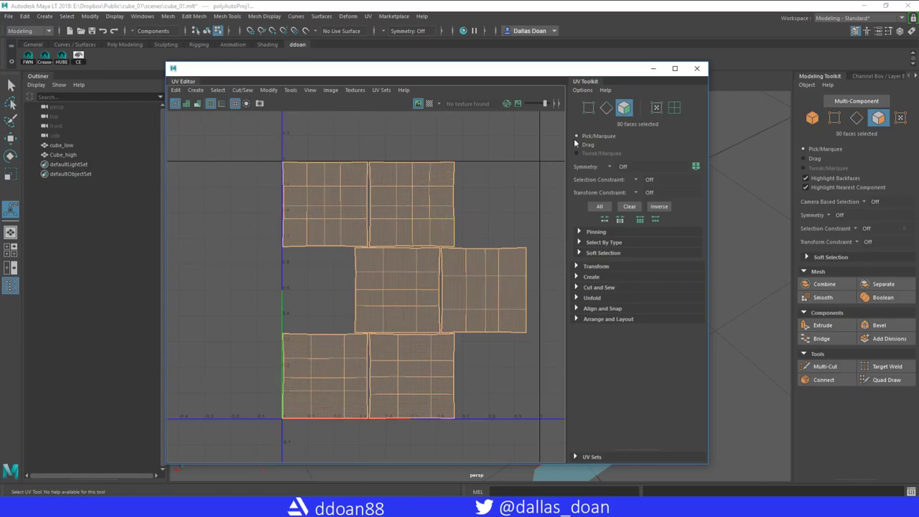
{"action": "left_click", "coordinate": [697, 68]}
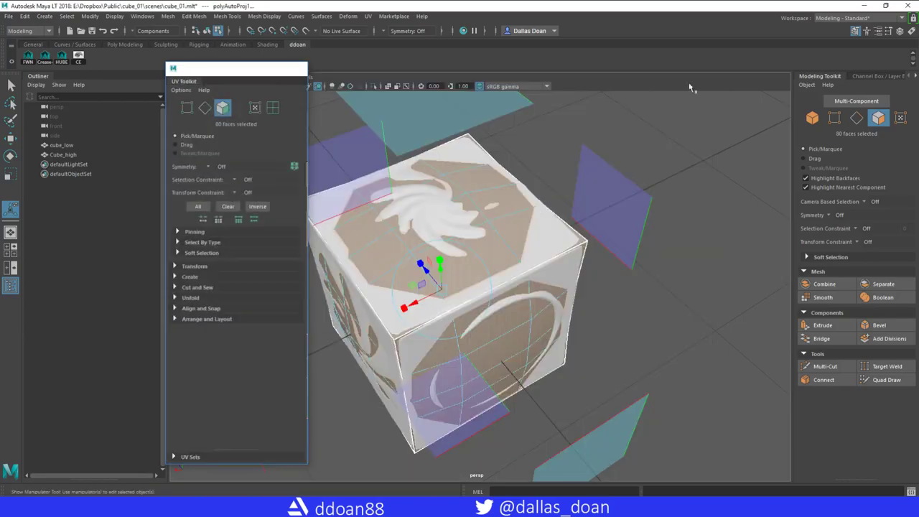
- Leave the UV projection manipulator for the Move tool and return cube_low from face to object selection
{"action": "key", "text": "w"}
{"action": "right_click_drag", "start_coordinate": [524, 246], "coordinate": [513, 304]}
{"action": "scroll", "coordinate": [512, 306], "scroll_direction": "down", "scroll_amount": 3}
{"action": "left_click_drag", "start_coordinate": [513, 306], "coordinate": [496, 308], "text": "alt"}
{"action": "double_click", "coordinate": [493, 325], "text": "shift"}
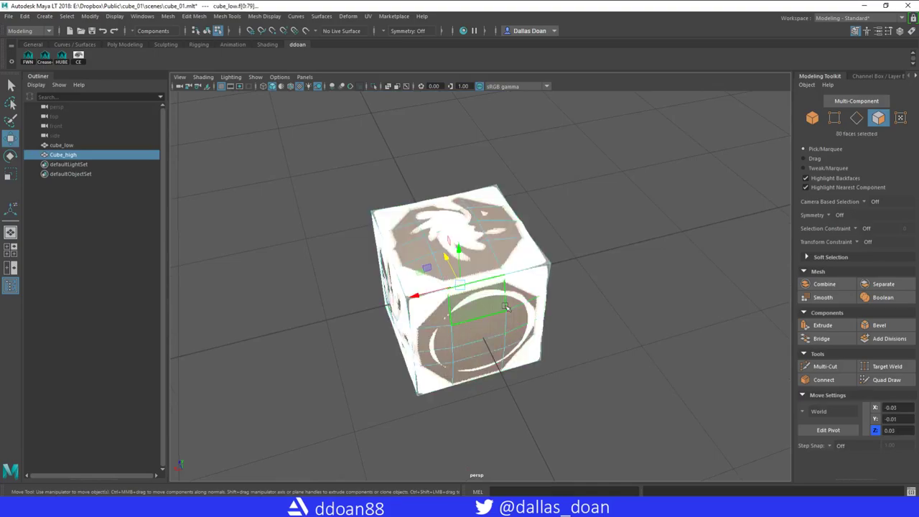
{"action": "key", "text": "F8"}
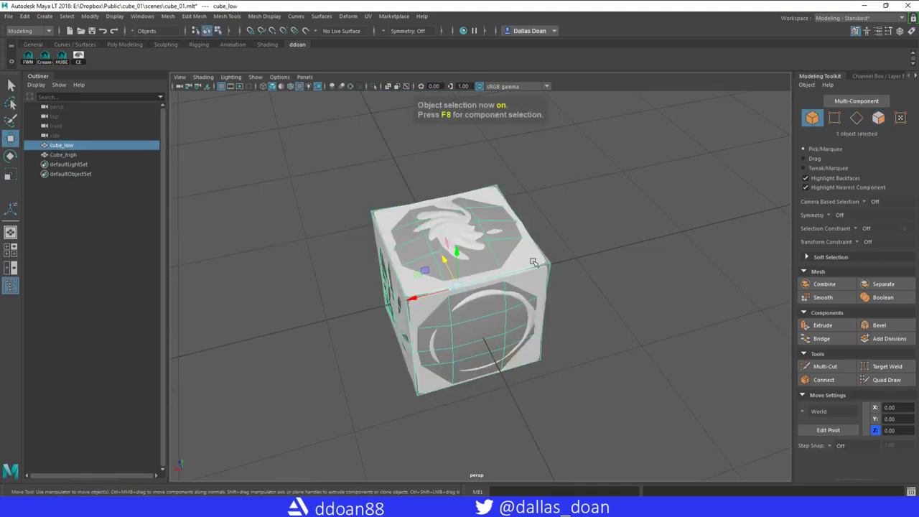
- Show the Channel Box for cube_low and delete its construction history
{"action": "key", "text": "ctrl+a"}
{"action": "key", "text": "ctrl+a"}
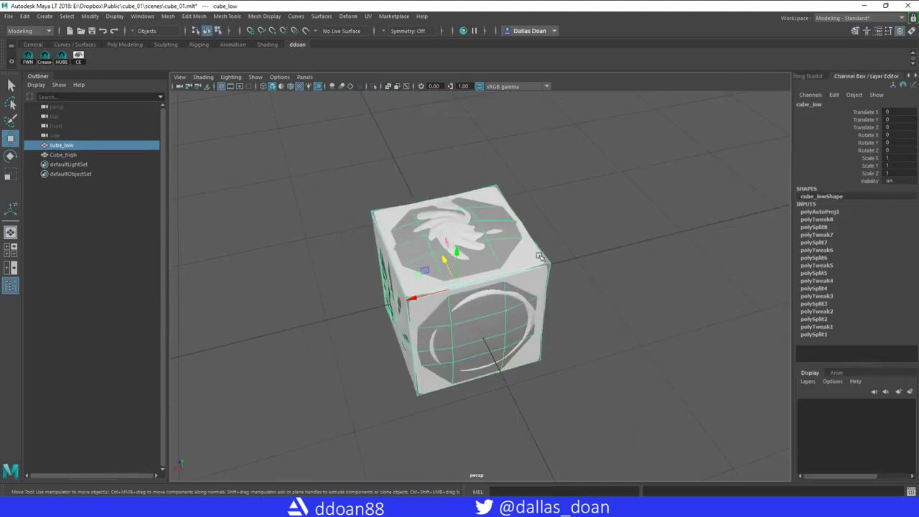
{"action": "left_click_drag", "start_coordinate": [520, 255], "coordinate": [518, 241], "text": "alt"}
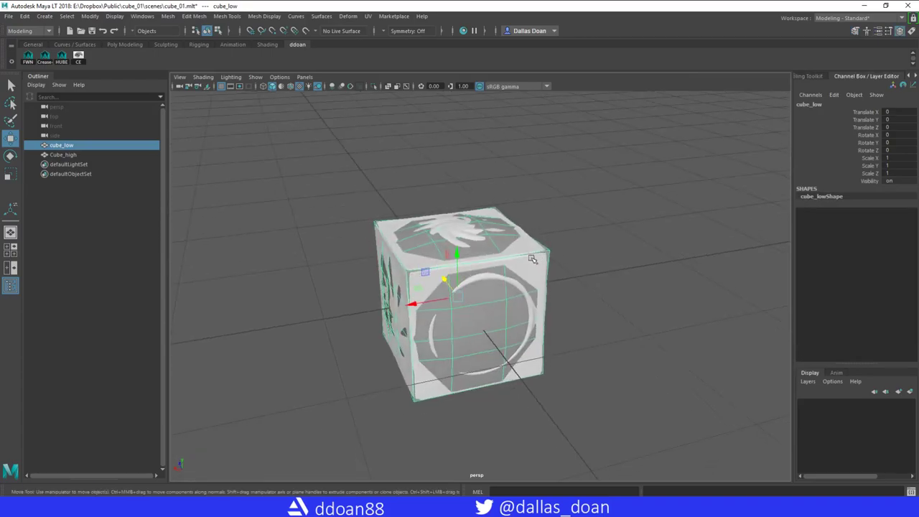
- Reopen the UV Editor to review cube_low's six UV shells, and minimize it
{"action": "left_click", "coordinate": [367, 16]}
{"action": "left_click", "coordinate": [395, 27]}
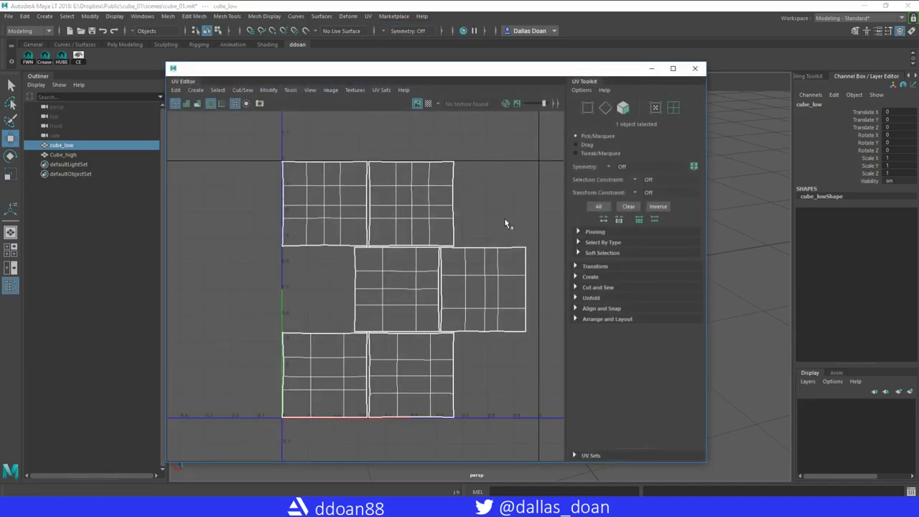
{"action": "left_click", "coordinate": [653, 69]}
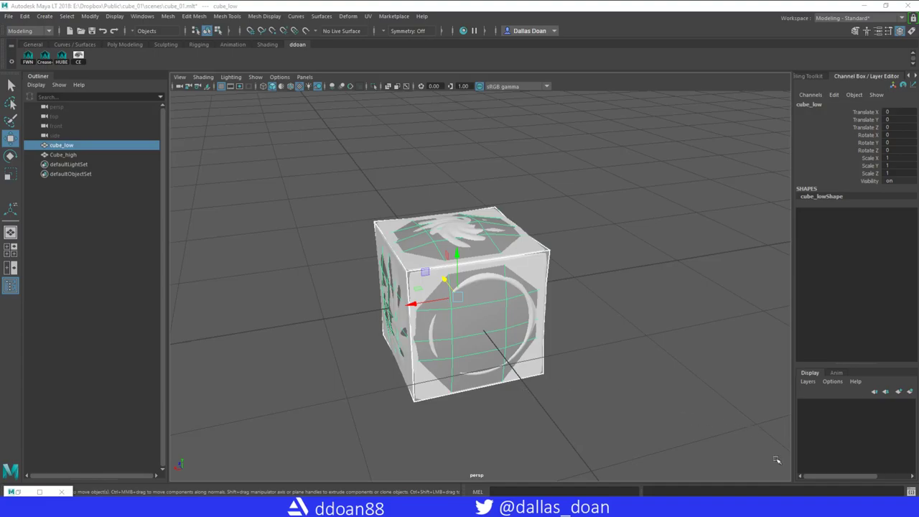
- Paste the MEL script that hardens UV border edges into the cleared Script Editor and add it to the ddoan shelf
{"action": "left_click", "coordinate": [911, 492]}
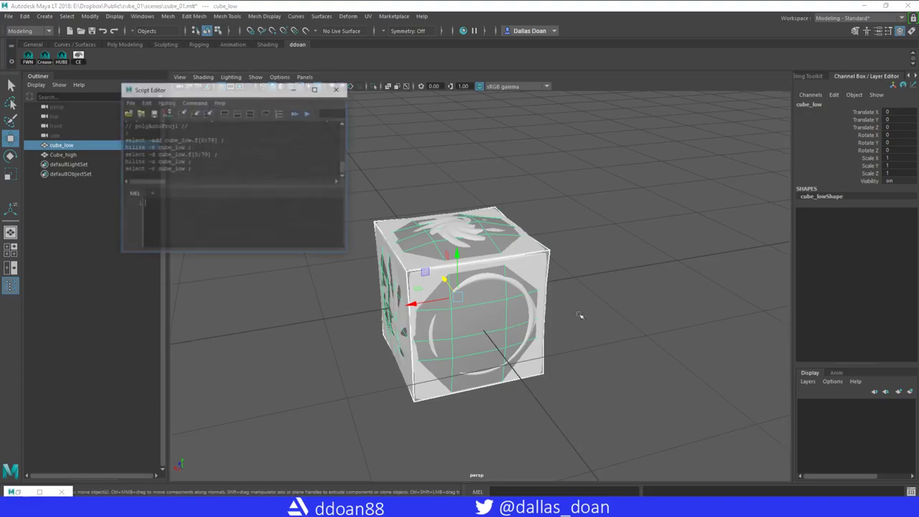
{"action": "left_click", "coordinate": [208, 114]}
{"action": "left_click_drag", "start_coordinate": [348, 252], "coordinate": [558, 395]}
{"action": "key", "text": "ctrl+v"}
{"action": "key", "text": "ctrl+a"}
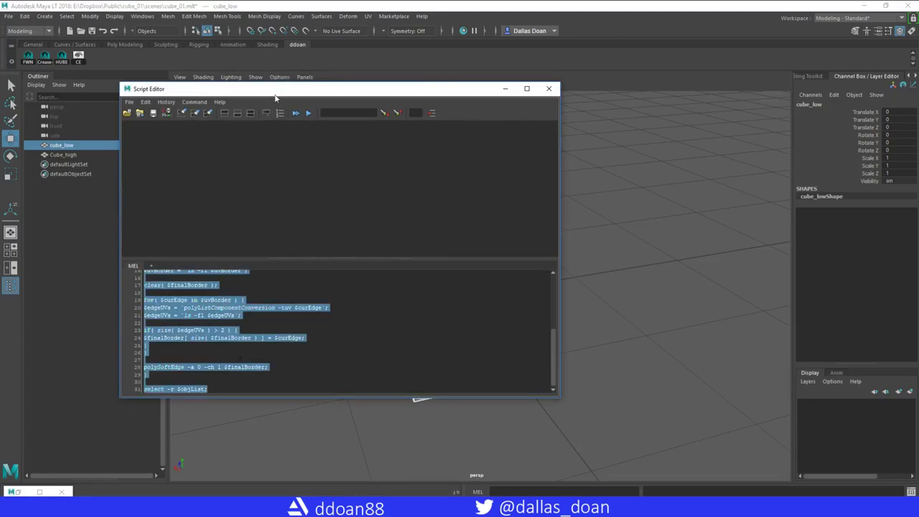
{"action": "left_click_drag", "start_coordinate": [276, 89], "coordinate": [437, 133]}
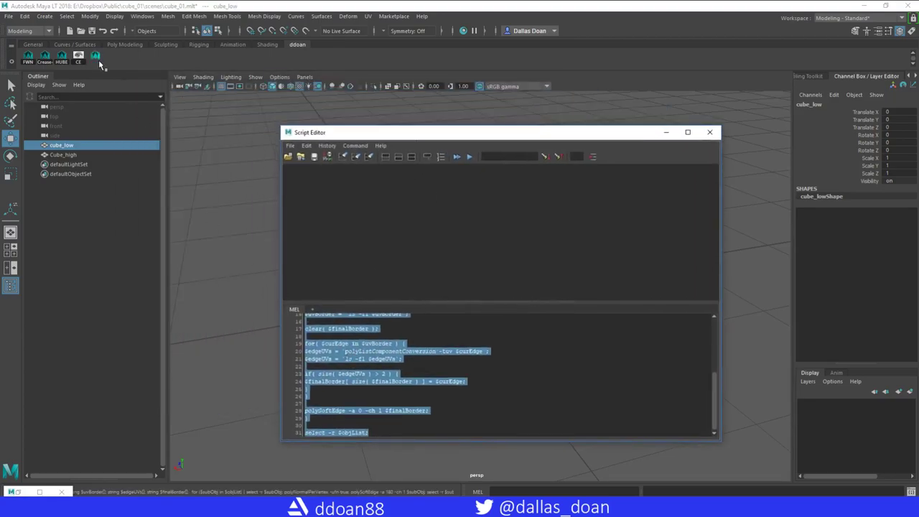
{"action": "left_click", "coordinate": [709, 132]}
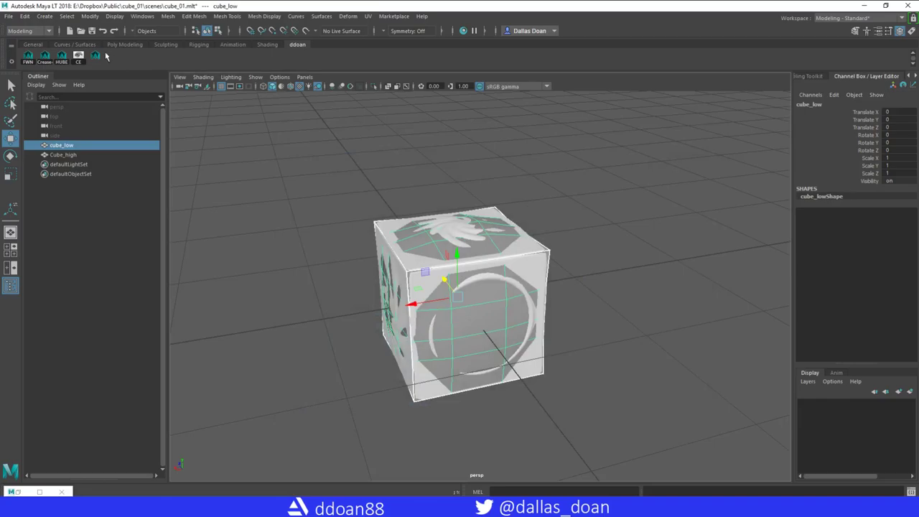
- Set the new shelf script's icon label to UVBE and save all shelves
{"action": "right_click", "coordinate": [109, 57]}
{"action": "left_click", "coordinate": [119, 68]}
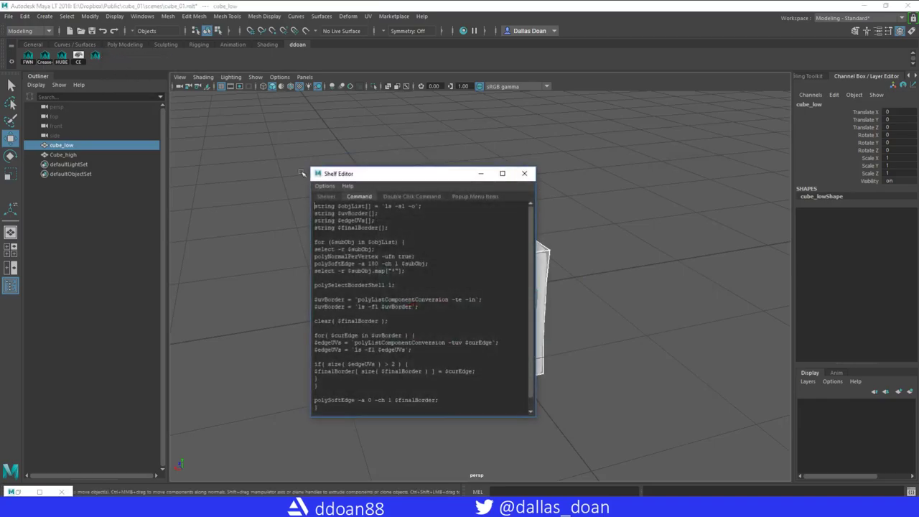
{"action": "left_click", "coordinate": [339, 198]}
{"action": "left_click", "coordinate": [443, 342]}
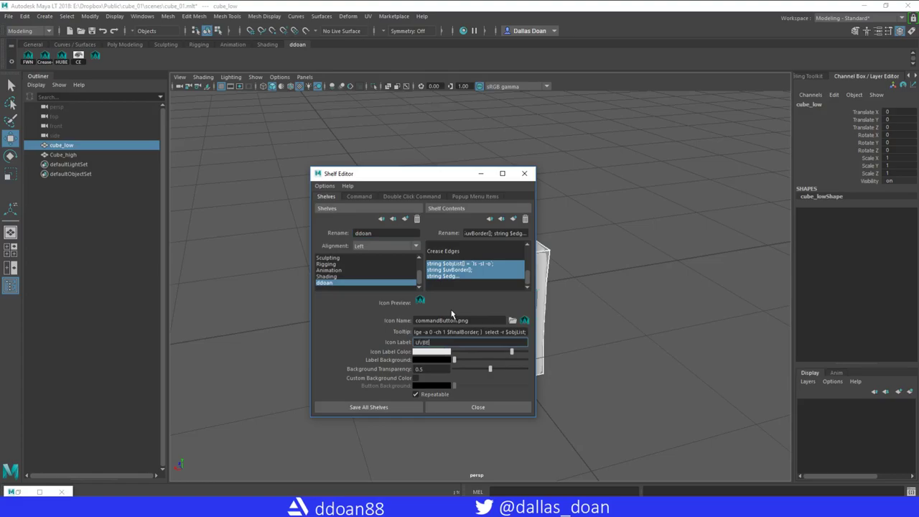
{"action": "type", "text": "UVBE"}
{"action": "left_click", "coordinate": [368, 407]}
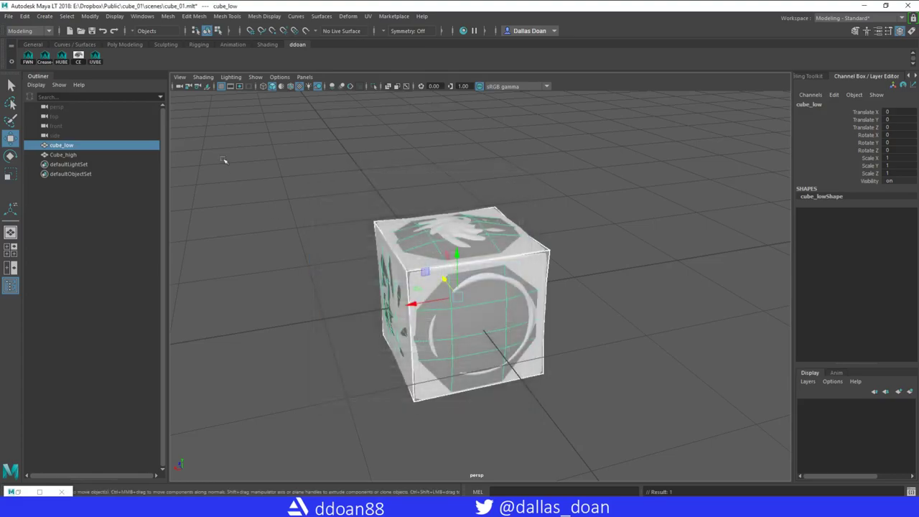
- Run the UVBE script on cube_low and isolate the mesh in the viewport
{"action": "left_click", "coordinate": [94, 56]}
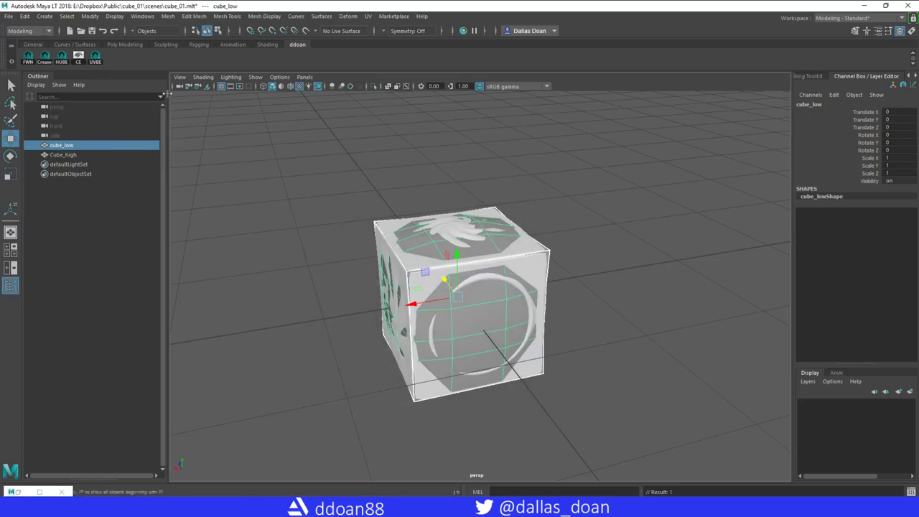
{"action": "left_click_drag", "start_coordinate": [357, 285], "coordinate": [378, 296], "text": "alt"}
{"action": "key", "text": "ctrl+1"}
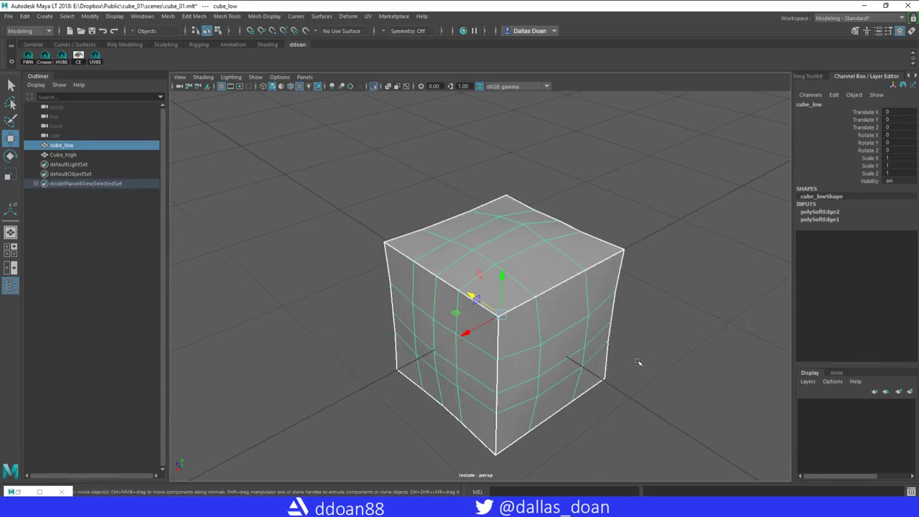
- Examine the isolated cube_low from several angles to check hard edges and shading along the UV borders
{"action": "left_click_drag", "start_coordinate": [643, 364], "coordinate": [664, 305], "text": "alt"}
{"action": "left_click", "coordinate": [666, 297]}
{"action": "middle_click_drag", "start_coordinate": [666, 296], "coordinate": [622, 266], "text": "alt"}
{"action": "left_click", "coordinate": [507, 263]}
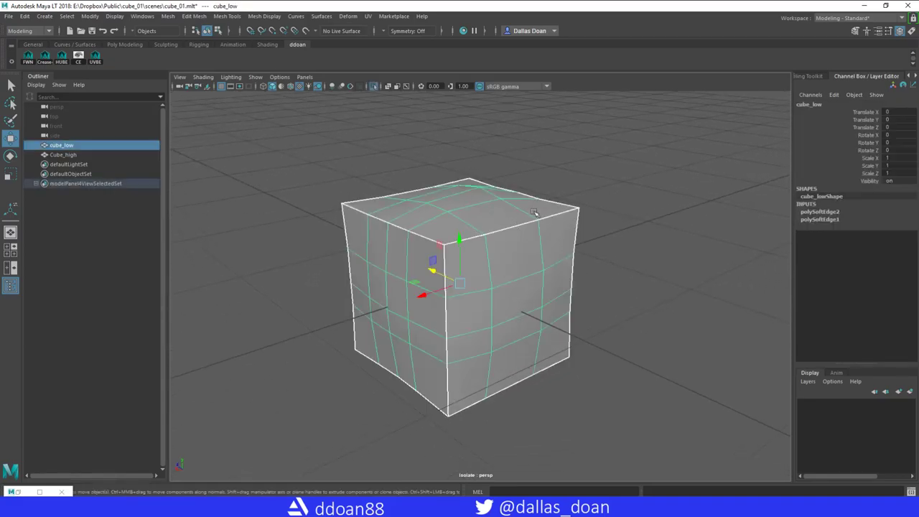
{"action": "left_click_drag", "start_coordinate": [495, 239], "coordinate": [536, 272], "text": "alt"}
{"action": "left_click", "coordinate": [734, 198]}
{"action": "left_click", "coordinate": [553, 271]}
{"action": "scroll", "coordinate": [560, 265], "scroll_direction": "down", "scroll_amount": 5}
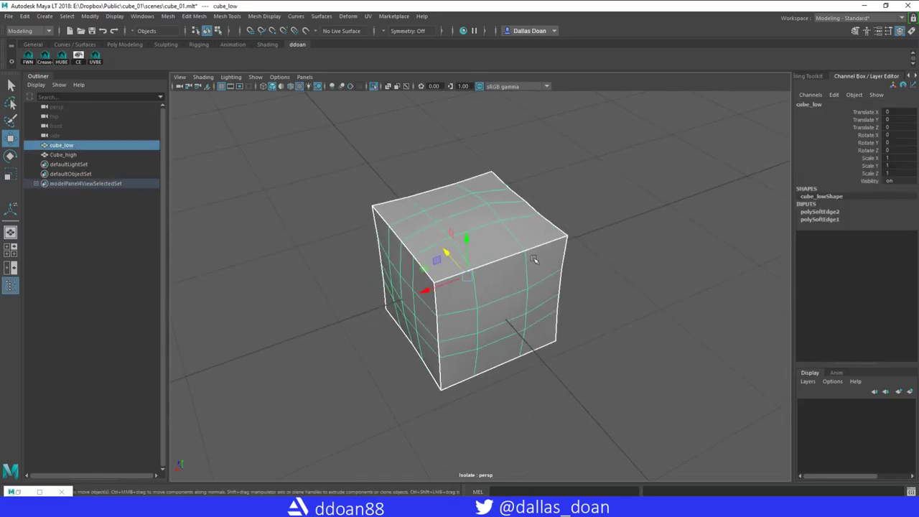
- Delete cube_low's soft-edge construction history and keep the mesh selected
{"action": "key", "text": "alt+shift+d"}
{"action": "left_click", "coordinate": [15, 18]}
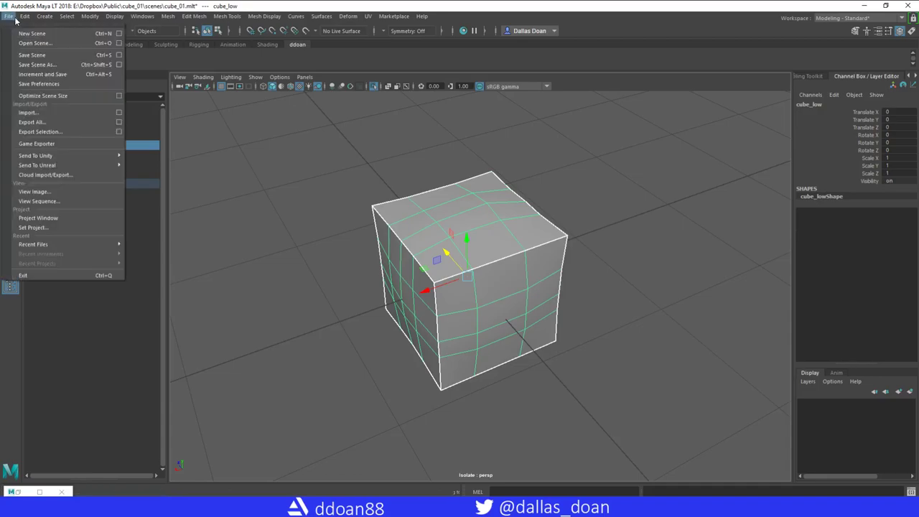
{"action": "left_click", "coordinate": [242, 143]}
{"action": "left_click", "coordinate": [464, 216]}
{"action": "mouse_move", "coordinate": [359, 199]}
{"action": "left_mouse_down", "text": "alt"}
{"action": "mouse_move", "coordinate": [359, 175]}
{"action": "mouse_move", "coordinate": [362, 201]}
{"action": "left_mouse_up", "text": "alt"}
- Export the selected cube_low as FBX over the existing cube_low.fbx in the meshes folder, and deselect it
{"action": "left_click", "coordinate": [7, 16]}
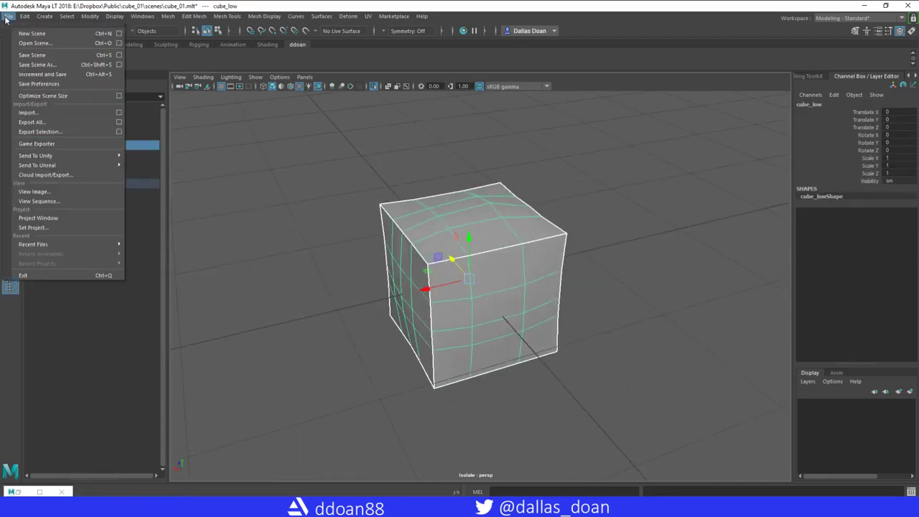
{"action": "left_click", "coordinate": [40, 132]}
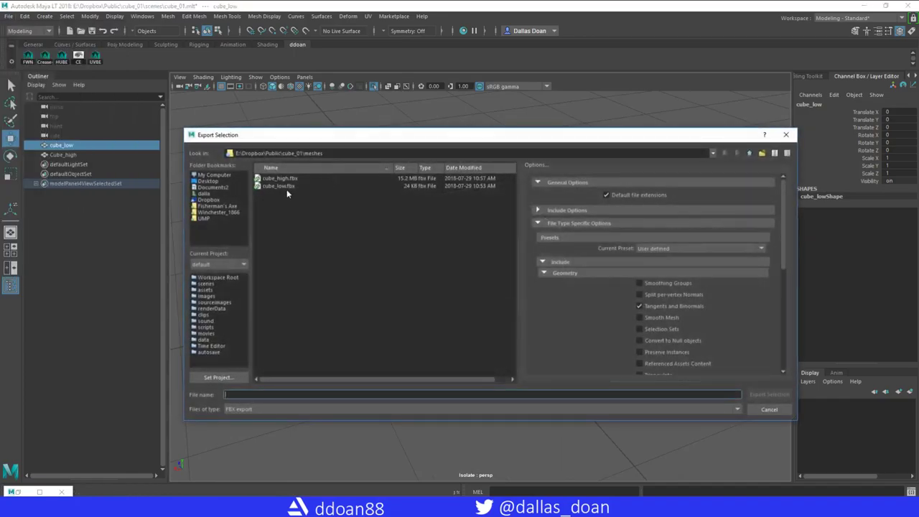
{"action": "left_click", "coordinate": [287, 187]}
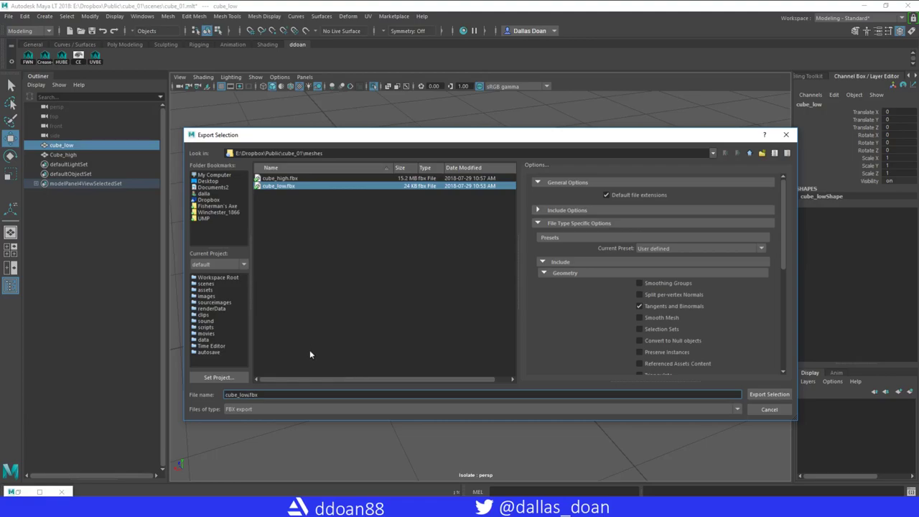
{"action": "left_click_drag", "start_coordinate": [474, 138], "coordinate": [466, 150]}
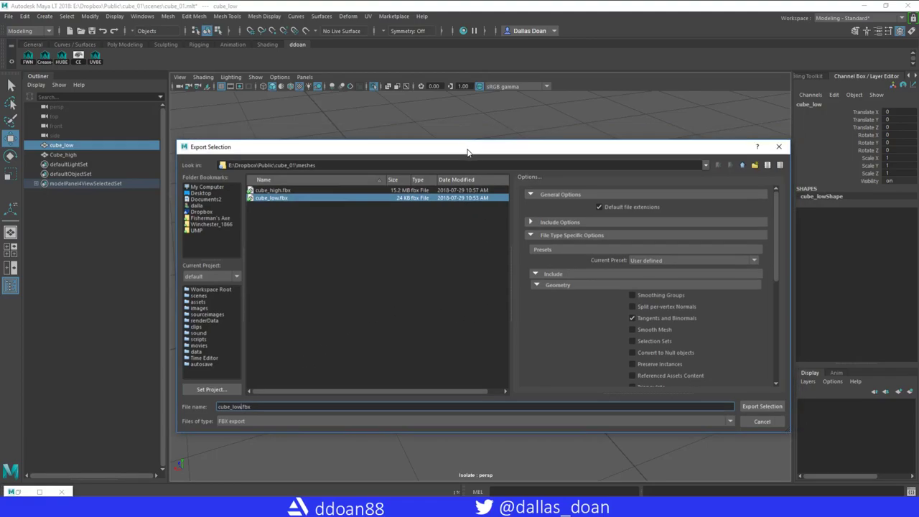
{"action": "left_click", "coordinate": [760, 406]}
{"action": "left_click", "coordinate": [463, 303]}
{"action": "left_click", "coordinate": [528, 388]}
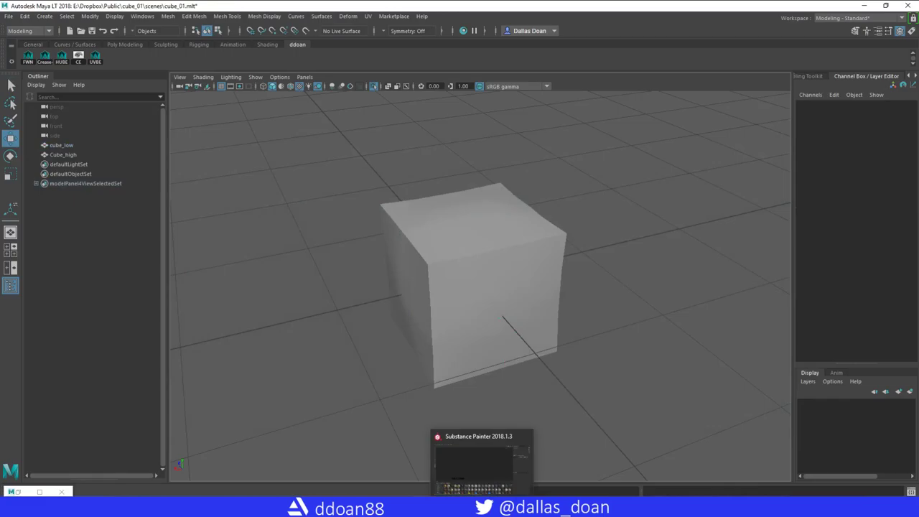
- Switch to Substance Painter and start a new project
{"action": "left_click", "coordinate": [481, 506]}
{"action": "left_click", "coordinate": [574, 333]}
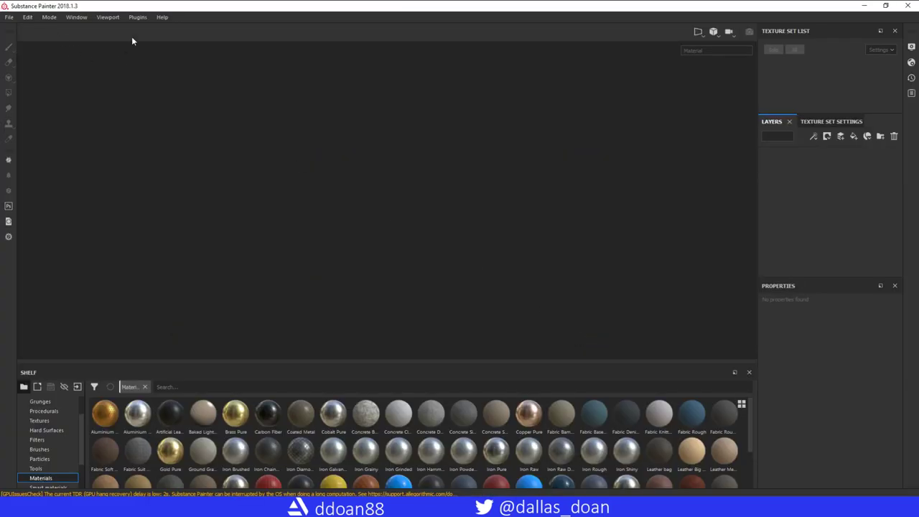
{"action": "left_click", "coordinate": [8, 16]}
{"action": "left_click", "coordinate": [36, 28]}
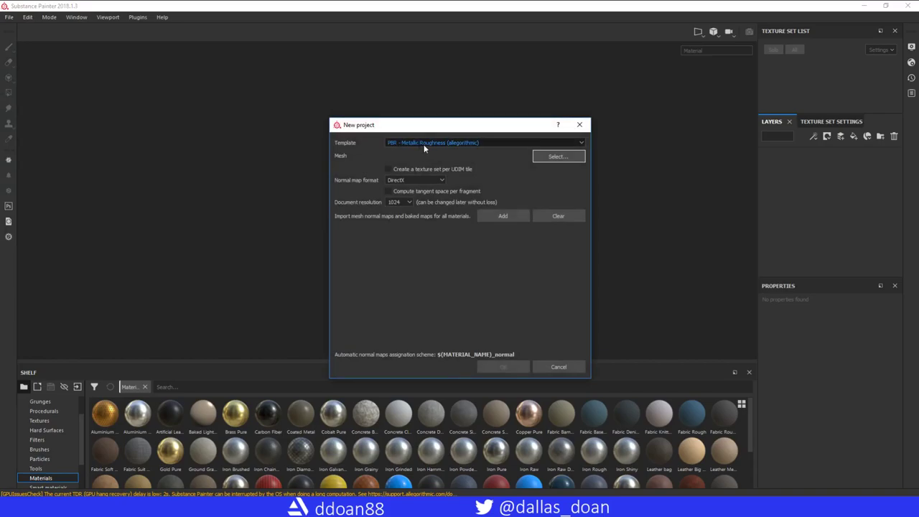
- Load cube_low.fbx from the meshes folder of Public/cube_01 as the new project's mesh
{"action": "left_click", "coordinate": [554, 159]}
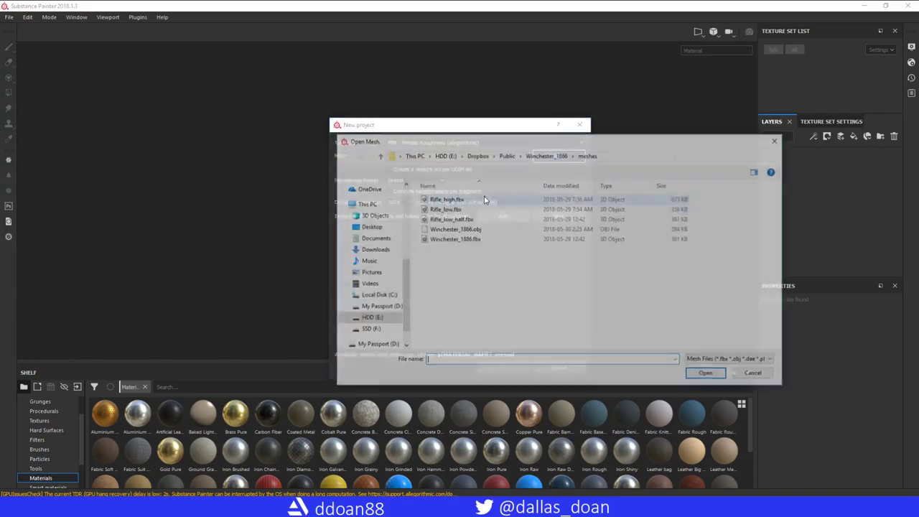
{"action": "left_click", "coordinate": [505, 155]}
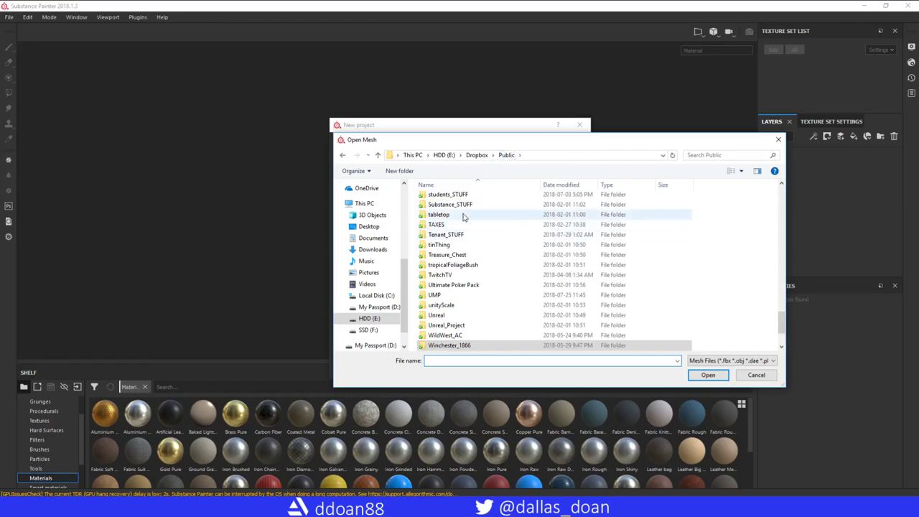
{"action": "scroll", "coordinate": [468, 206], "scroll_direction": "down", "scroll_amount": 3}
{"action": "double_click", "coordinate": [466, 208]}
{"action": "left_click", "coordinate": [442, 200]}
{"action": "left_click", "coordinate": [445, 209]}
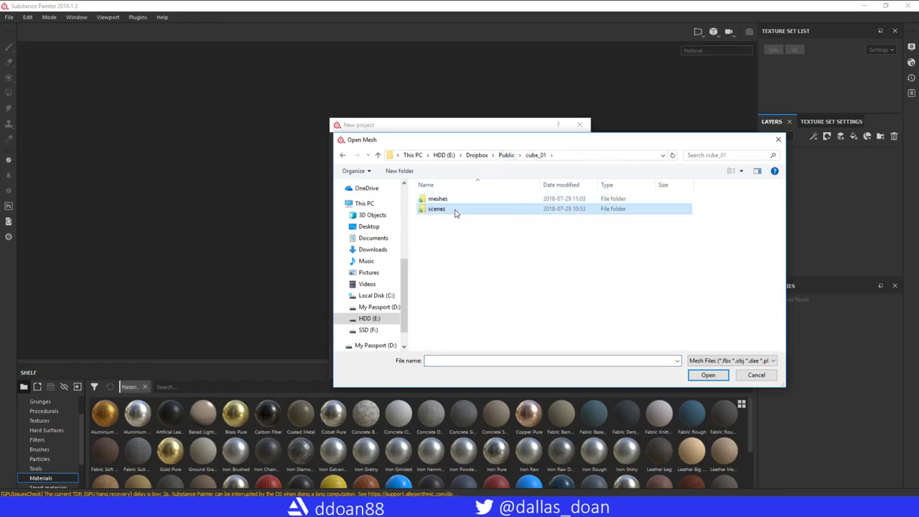
{"action": "double_click", "coordinate": [454, 208]}
{"action": "left_click", "coordinate": [536, 155]}
{"action": "double_click", "coordinate": [437, 198]}
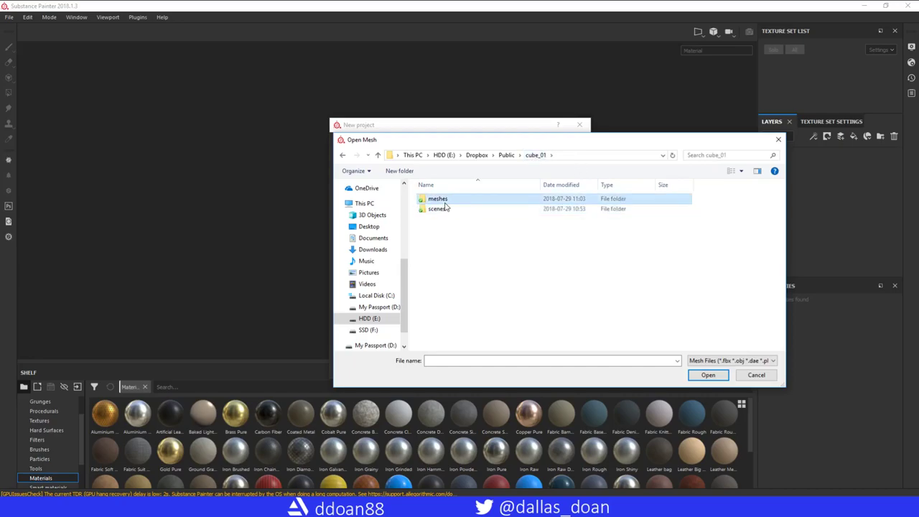
{"action": "left_click", "coordinate": [464, 209]}
{"action": "left_click", "coordinate": [693, 375]}
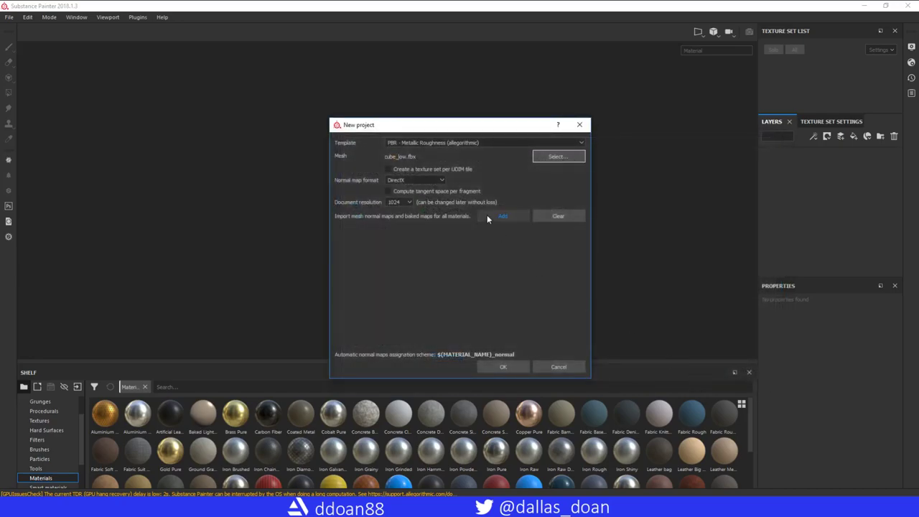
- Set the document resolution to 1024 and create the project with the PBR - Metallic Roughness template and DirectX normal format
{"action": "left_click", "coordinate": [402, 202]}
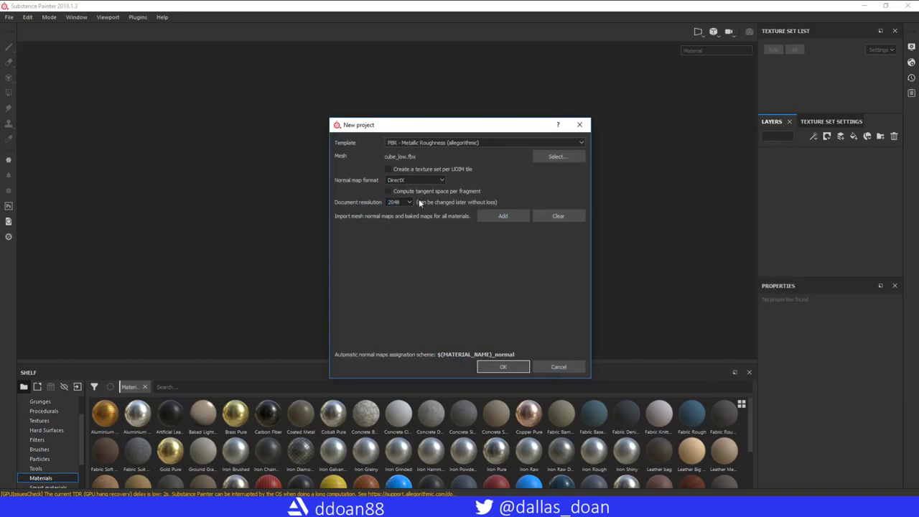
{"action": "left_click", "coordinate": [397, 200]}
{"action": "left_click", "coordinate": [399, 237]}
{"action": "left_click", "coordinate": [482, 365]}
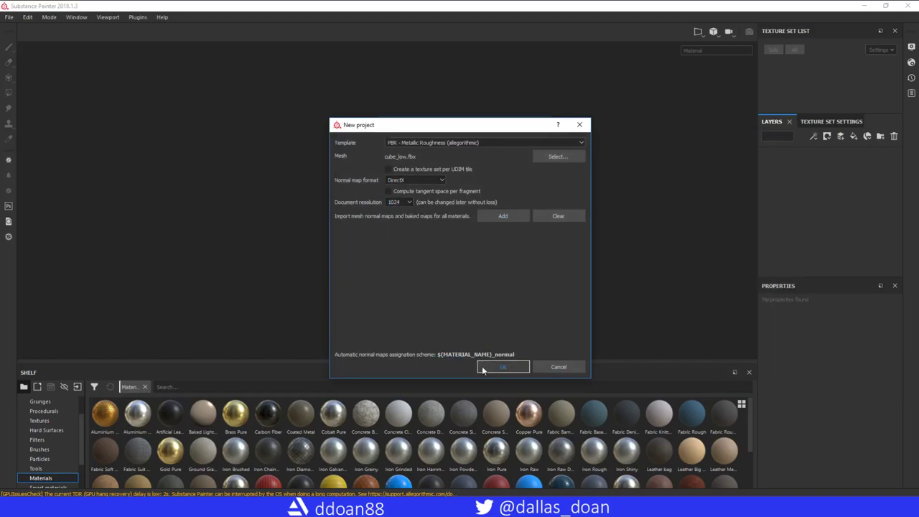
- Show the 3D and 2D views side by side and frame the cube at an angle in the 3D view
{"action": "right_click_drag", "start_coordinate": [619, 264], "coordinate": [549, 251], "text": "alt"}
{"action": "left_click_drag", "start_coordinate": [549, 251], "coordinate": [499, 266], "text": "alt"}
{"action": "key", "text": "F1"}
{"action": "mouse_move", "coordinate": [341, 236]}
{"action": "left_mouse_down", "text": "alt"}
{"action": "mouse_move", "coordinate": [326, 257]}
{"action": "mouse_move", "coordinate": [342, 209]}
{"action": "mouse_move", "coordinate": [311, 211]}
{"action": "mouse_move", "coordinate": [292, 195]}
{"action": "left_mouse_up", "text": "alt"}
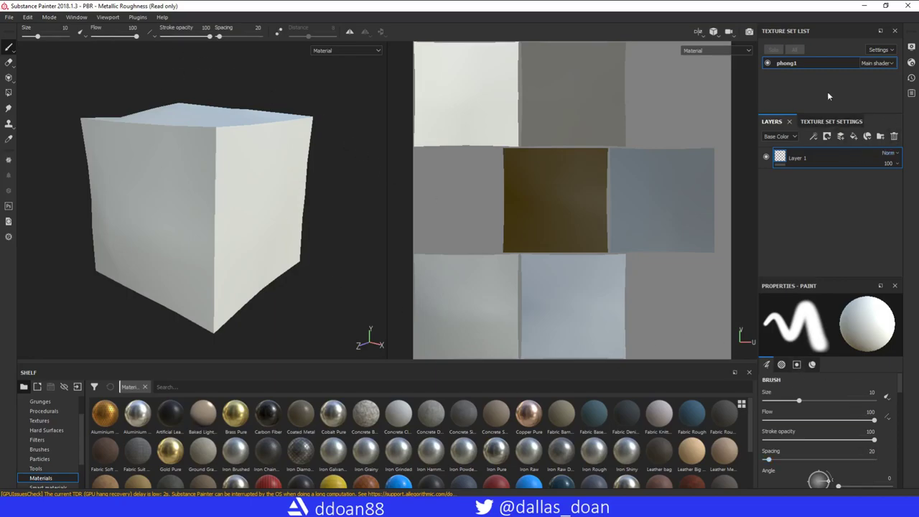
- Open the mesh map baking settings for phong1 and leave only the Normal map enabled for baking
{"action": "scroll", "coordinate": [831, 424], "scroll_direction": "down", "scroll_amount": 5}
{"action": "scroll", "coordinate": [831, 430], "scroll_direction": "up", "scroll_amount": 5}
{"action": "left_click", "coordinate": [830, 121]}
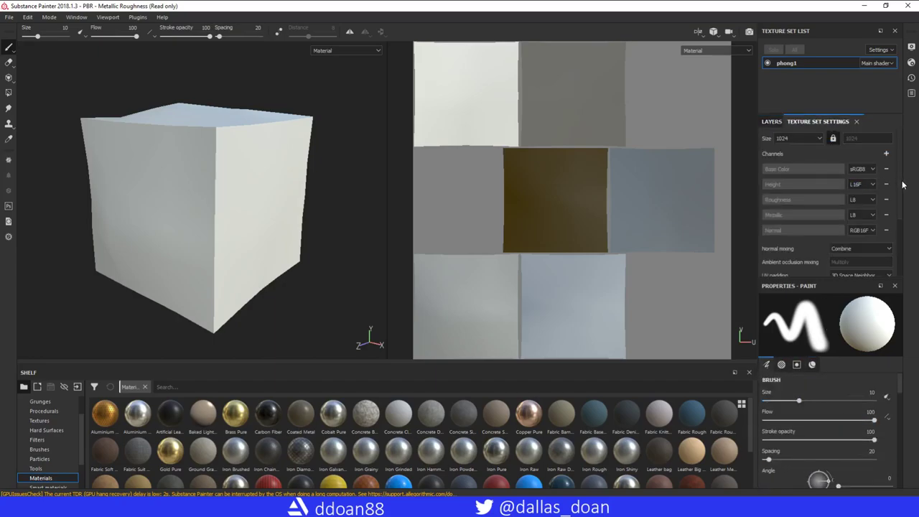
{"action": "scroll", "coordinate": [902, 186], "scroll_direction": "down", "scroll_amount": 1}
{"action": "left_click", "coordinate": [866, 200]}
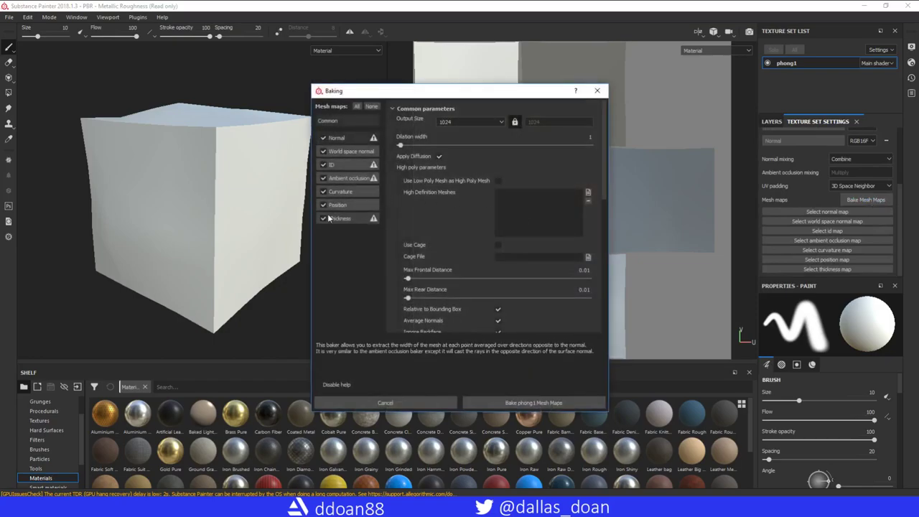
{"action": "left_click", "coordinate": [323, 164]}
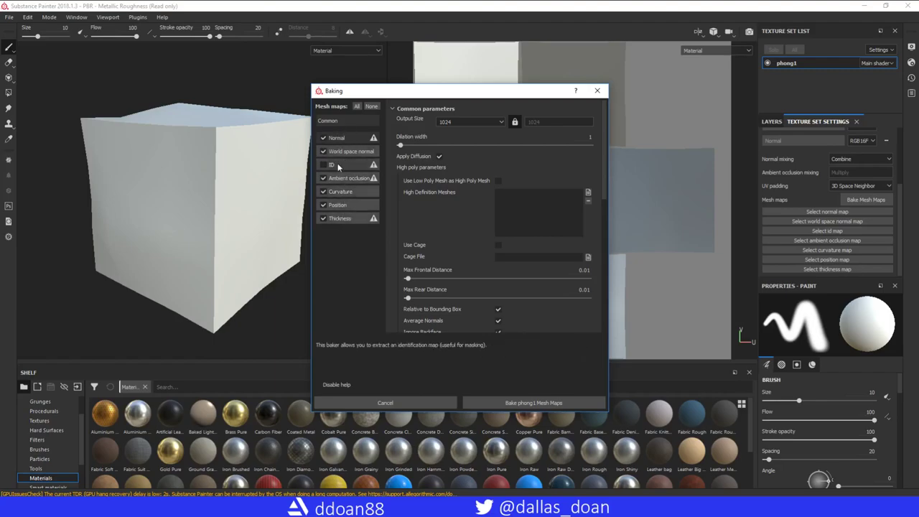
{"action": "left_click", "coordinate": [322, 178]}
{"action": "left_click", "coordinate": [322, 192]}
{"action": "left_click", "coordinate": [323, 205]}
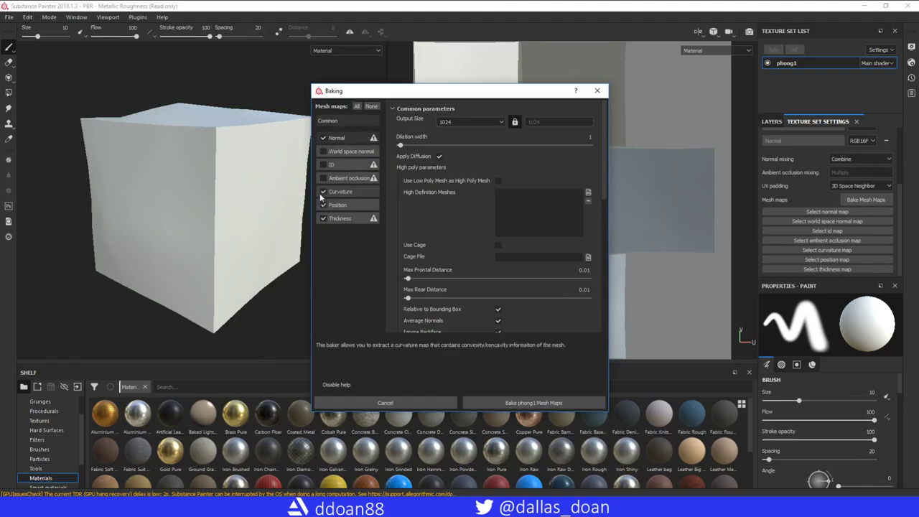
{"action": "left_click", "coordinate": [322, 218]}
{"action": "left_click_drag", "start_coordinate": [445, 95], "coordinate": [480, 97]}
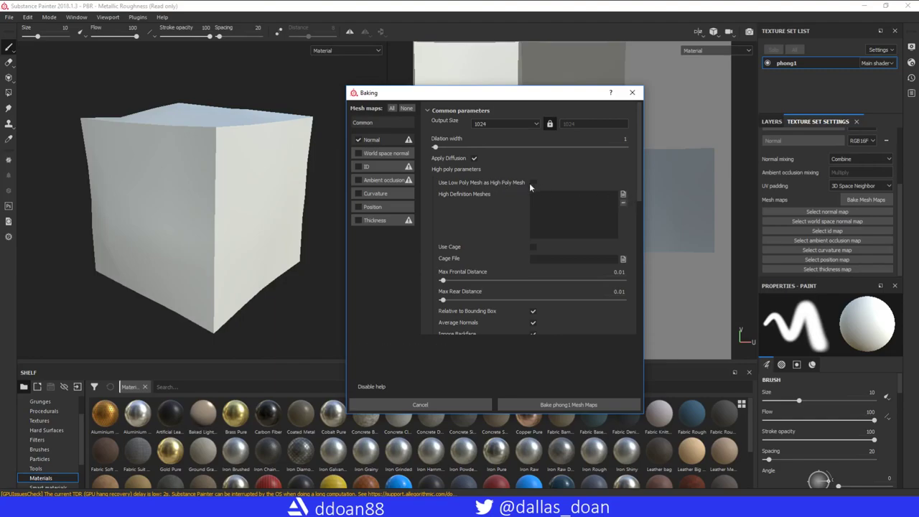
- Add the high-poly cube from the cube_01 meshes folder as the high definition mesh and bake the normal map with Match set to Always
{"action": "left_click", "coordinate": [623, 195]}
{"action": "double_click", "coordinate": [476, 167]}
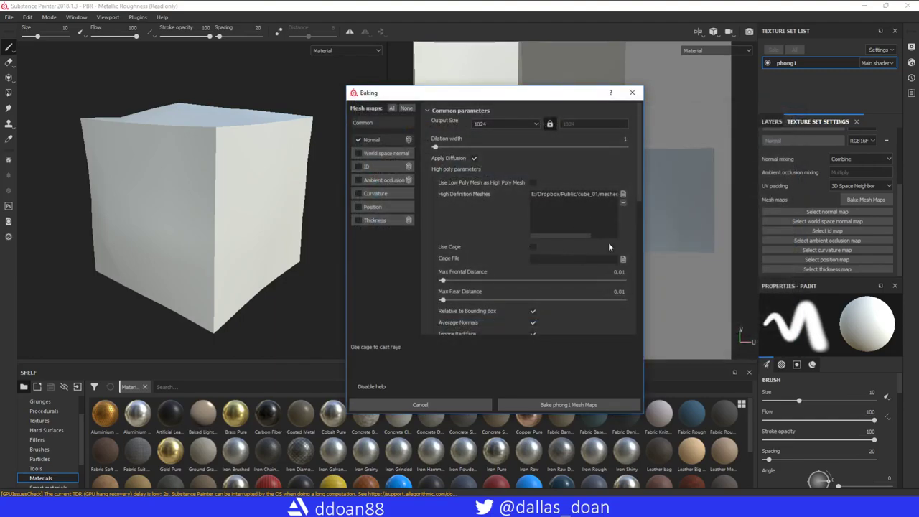
{"action": "scroll", "coordinate": [596, 253], "scroll_direction": "down", "scroll_amount": 4}
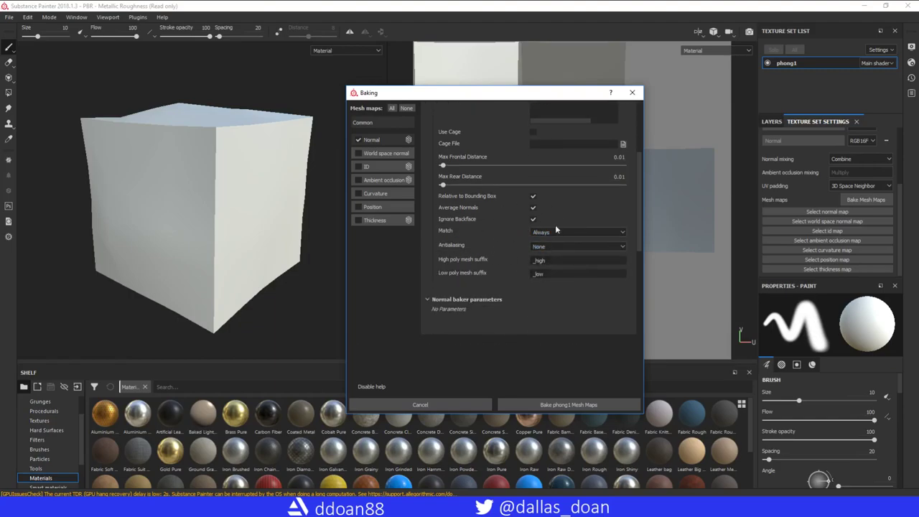
{"action": "left_click", "coordinate": [547, 231]}
{"action": "left_click", "coordinate": [548, 235]}
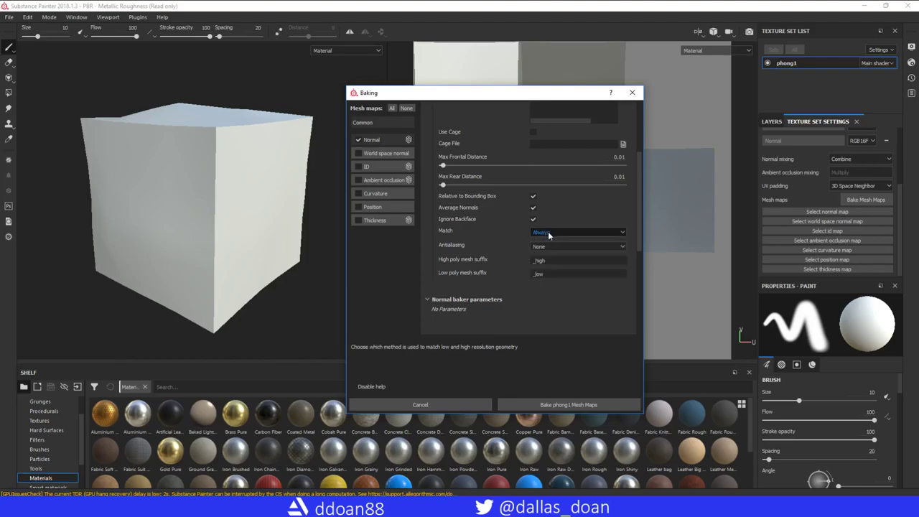
{"action": "scroll", "coordinate": [514, 249], "scroll_direction": "up", "scroll_amount": 4}
{"action": "scroll", "coordinate": [513, 248], "scroll_direction": "down", "scroll_amount": 4}
{"action": "left_click", "coordinate": [535, 404]}
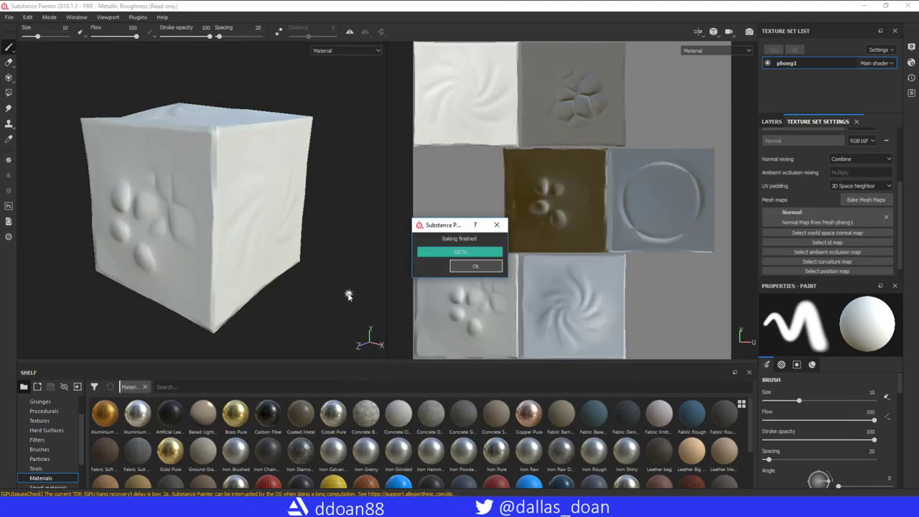
- Examine the baked normal detail on the cube from several angles and check the normal map in the texture set settings
{"action": "left_click_drag", "start_coordinate": [280, 227], "coordinate": [219, 166], "text": "alt"}
{"action": "left_click_drag", "start_coordinate": [152, 174], "coordinate": [181, 202], "text": "alt"}
{"action": "left_click_drag", "start_coordinate": [143, 225], "coordinate": [242, 205], "text": "alt"}
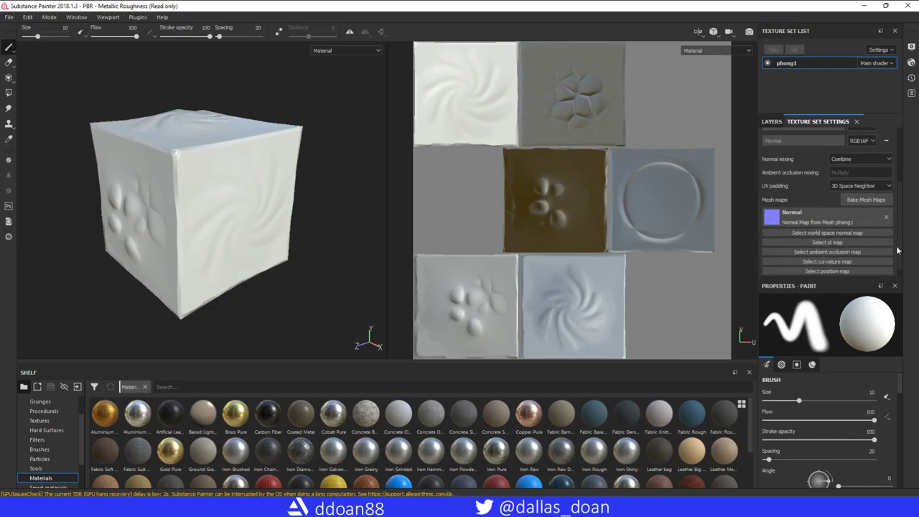
{"action": "mouse_move", "coordinate": [901, 243]}
{"action": "left_mouse_down"}
{"action": "mouse_move", "coordinate": [895, 175]}
{"action": "mouse_move", "coordinate": [898, 255]}
{"action": "left_mouse_up"}
{"action": "middle_click_drag", "start_coordinate": [115, 247], "coordinate": [144, 242], "text": "alt"}
{"action": "left_click_drag", "start_coordinate": [144, 242], "coordinate": [385, 301], "text": "alt"}
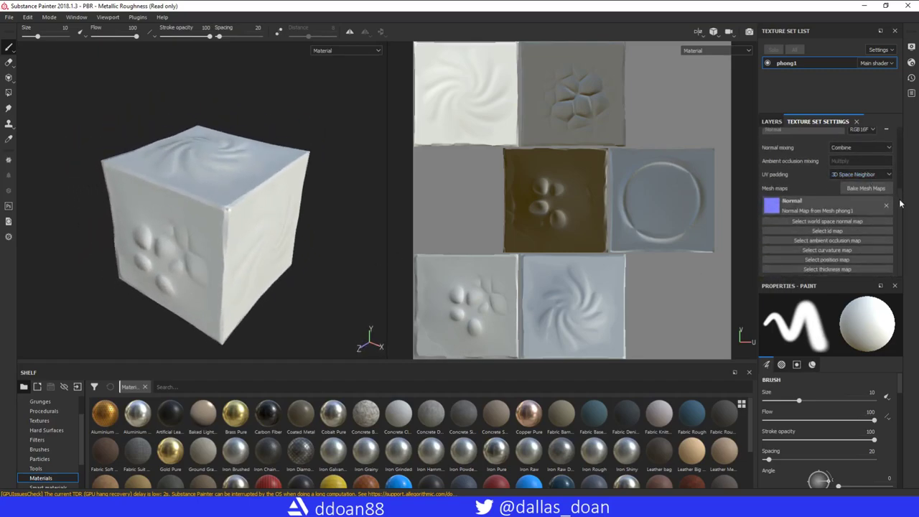
{"action": "scroll", "coordinate": [826, 201], "scroll_direction": "up", "scroll_amount": 3}
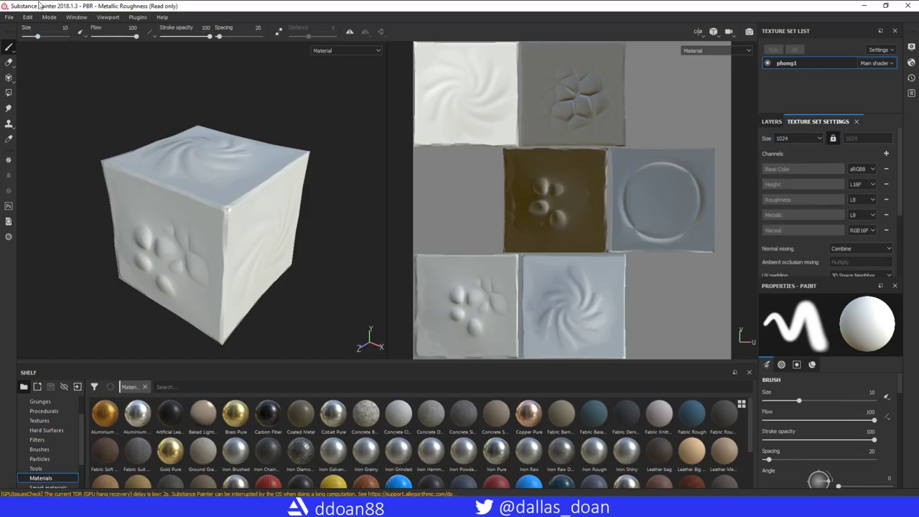
- Open the texture export settings and check the list of maps for the phong1 texture set
{"action": "left_click", "coordinate": [9, 16]}
{"action": "left_click", "coordinate": [39, 187]}
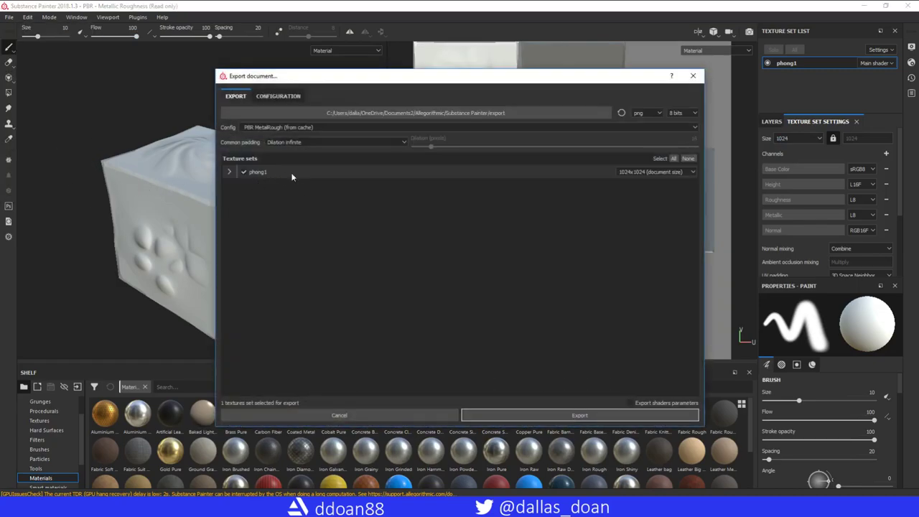
{"action": "left_click", "coordinate": [229, 173]}
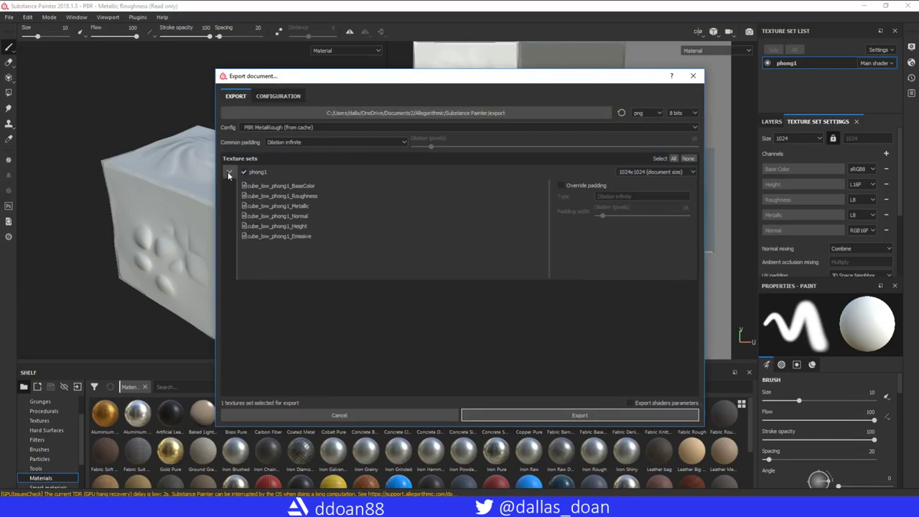
{"action": "left_click", "coordinate": [228, 176]}
- Create a folder named substance inside cube_01 for the exported textures and open it
{"action": "left_click", "coordinate": [486, 112]}
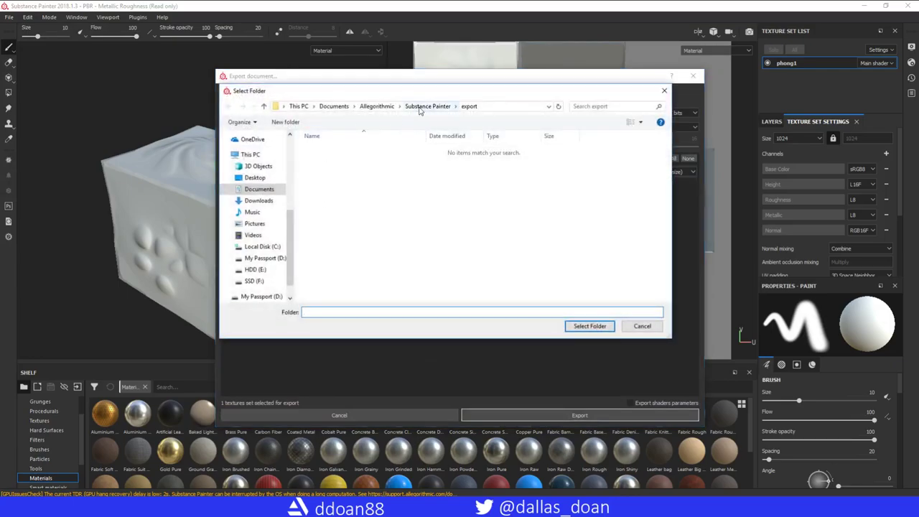
{"action": "scroll", "coordinate": [256, 211], "scroll_direction": "up", "scroll_amount": 5}
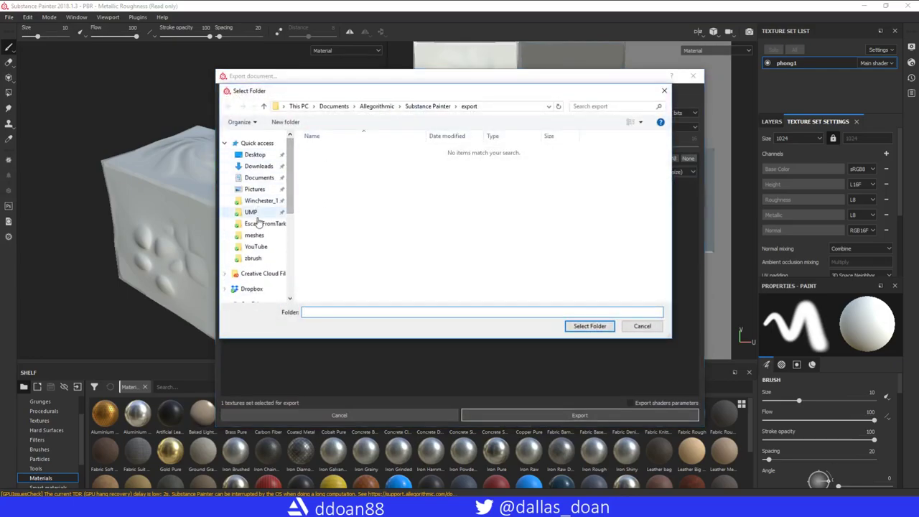
{"action": "left_click", "coordinate": [253, 235]}
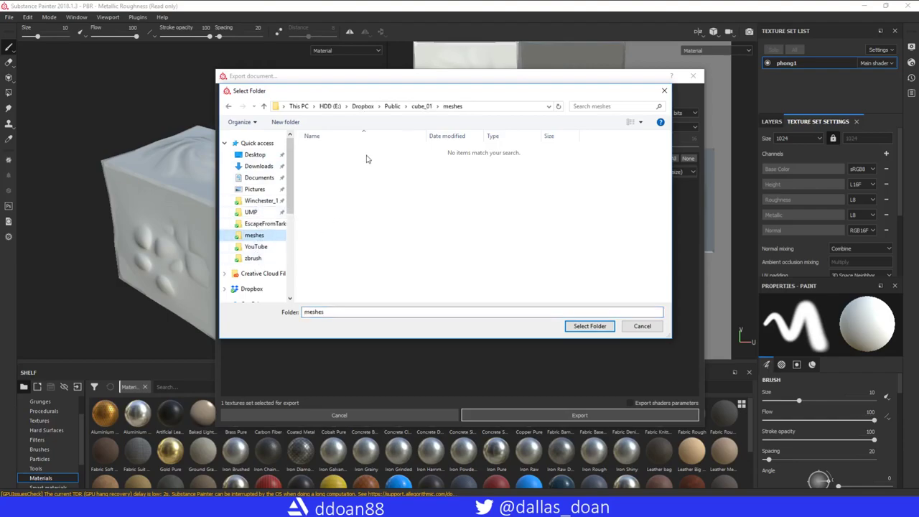
{"action": "left_click", "coordinate": [422, 106]}
{"action": "right_click", "coordinate": [366, 208]}
{"action": "mouse_move", "coordinate": [316, 342]}
{"action": "left_click", "coordinate": [387, 344]}
{"action": "type", "text": "tex"}
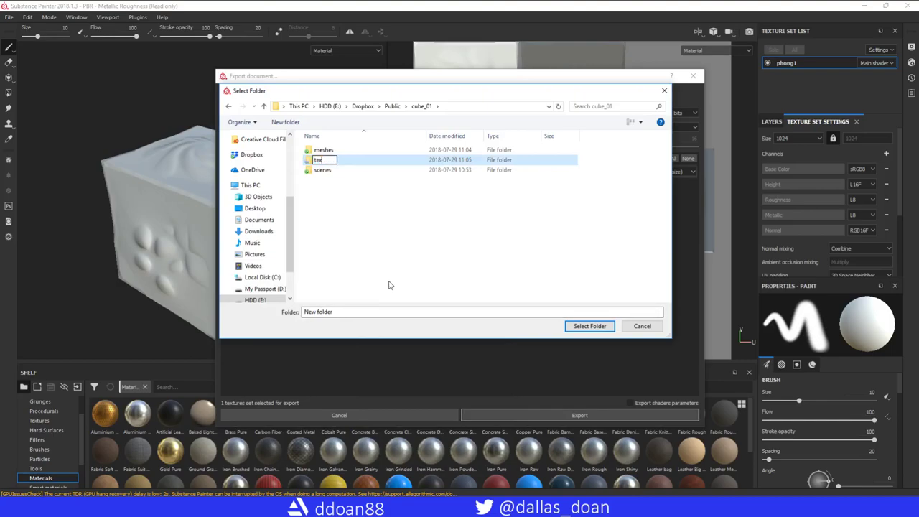
{"action": "type", "text": "e"}
{"action": "key", "text": "Return"}
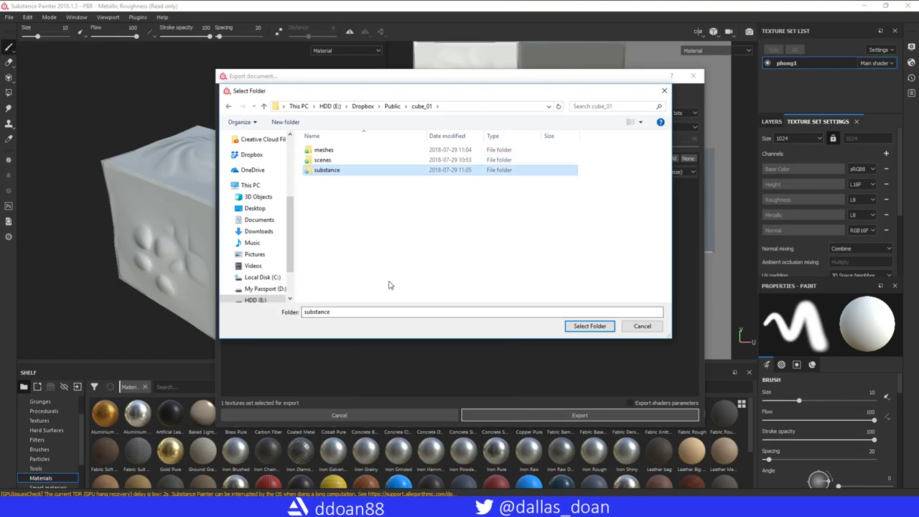
{"action": "key", "text": "Return"}
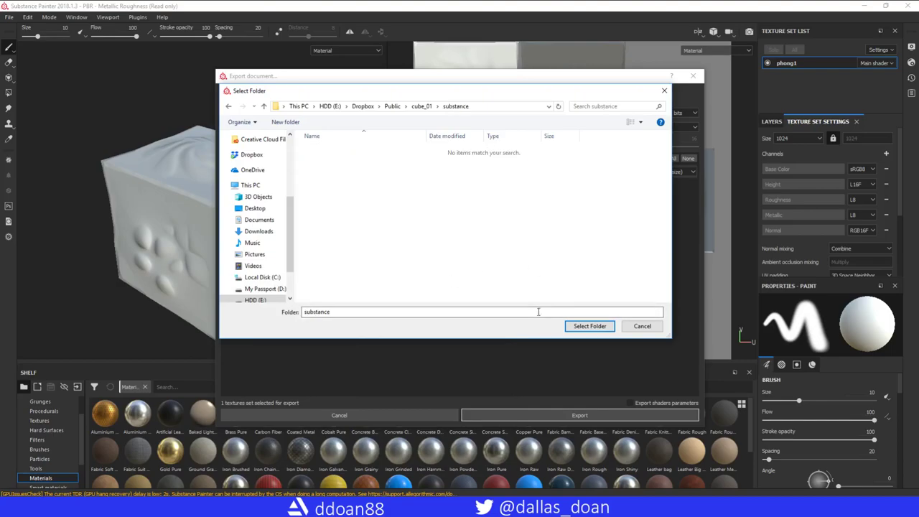
- Export the phong1 texture set to the substance folder as 8-bit PNG files and open the export folder
{"action": "left_click", "coordinate": [589, 326]}
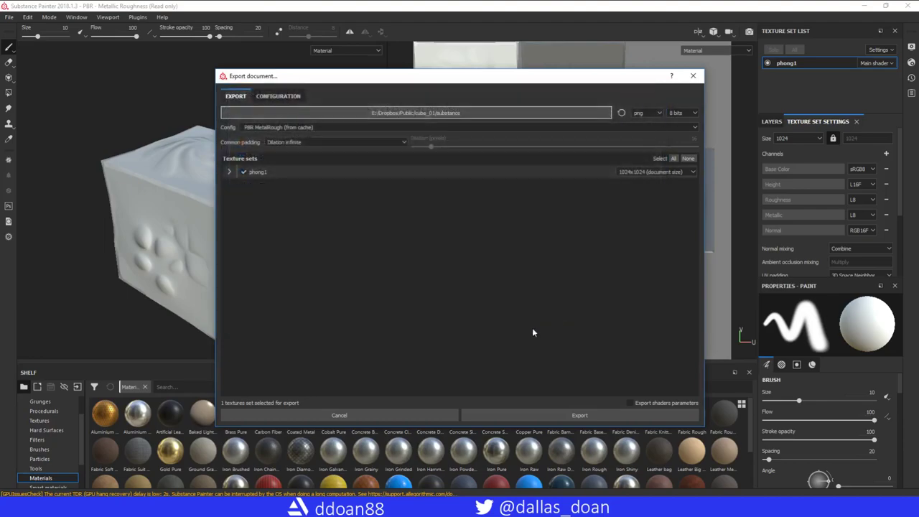
{"action": "left_click", "coordinate": [530, 415]}
{"action": "left_click", "coordinate": [439, 261]}
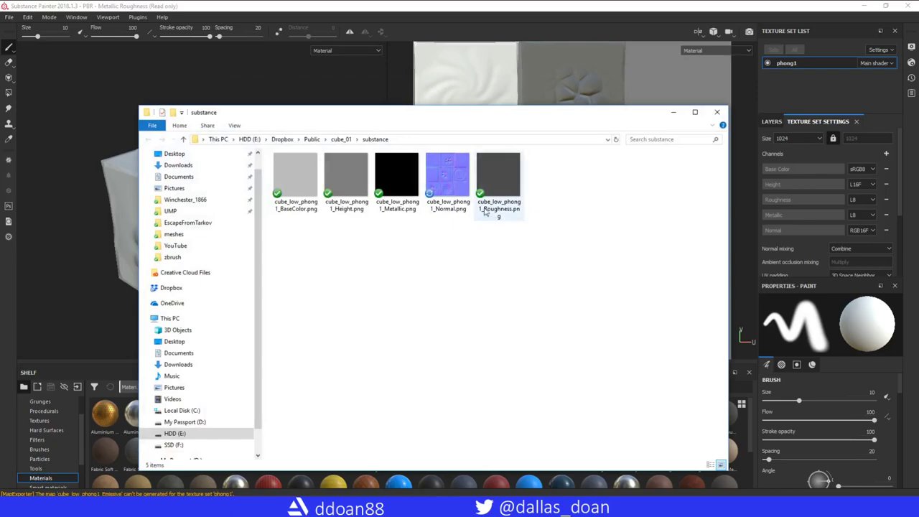
- Examine the exported normal, base color and height maps in the substance folder
{"action": "left_click", "coordinate": [451, 181]}
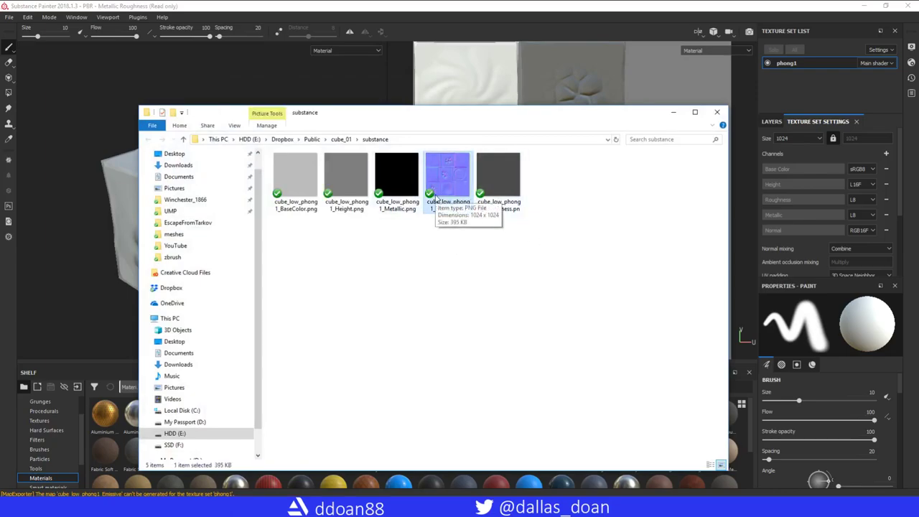
{"action": "left_click_drag", "start_coordinate": [529, 294], "coordinate": [298, 169]}
{"action": "left_click_drag", "start_coordinate": [529, 278], "coordinate": [296, 186]}
{"action": "left_click", "coordinate": [488, 284]}
{"action": "left_click_drag", "start_coordinate": [489, 287], "coordinate": [334, 236]}
{"action": "left_click", "coordinate": [294, 175]}
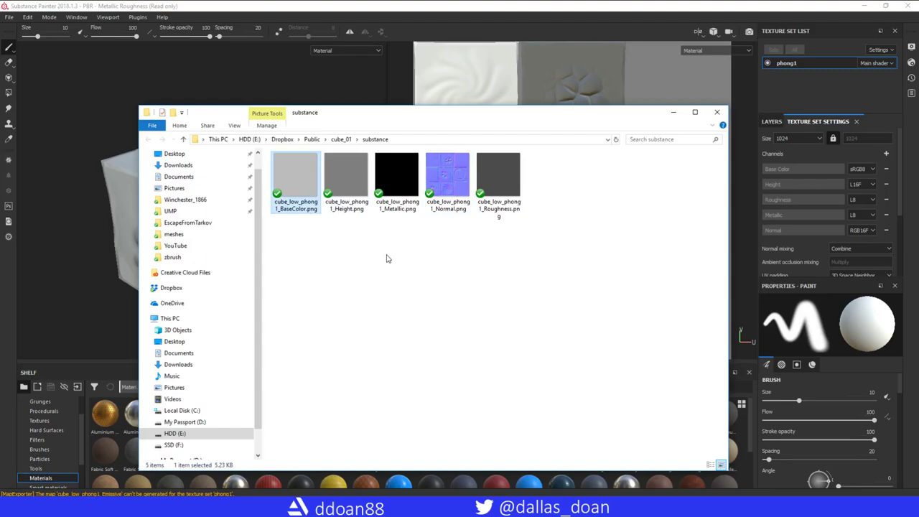
{"action": "left_click", "coordinate": [344, 173]}
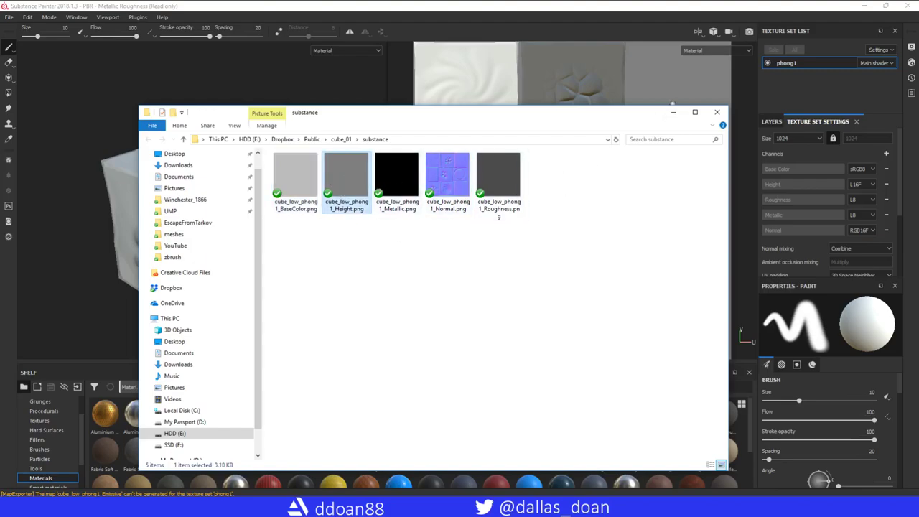
- Minimize the substance folder window and switch to Marmoset Toolbag
{"action": "left_click", "coordinate": [295, 176]}
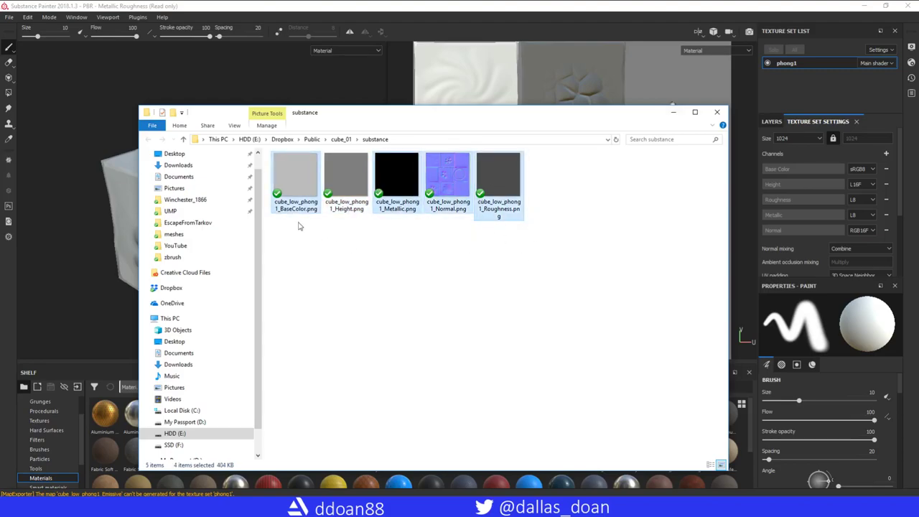
{"action": "left_click", "coordinate": [673, 112]}
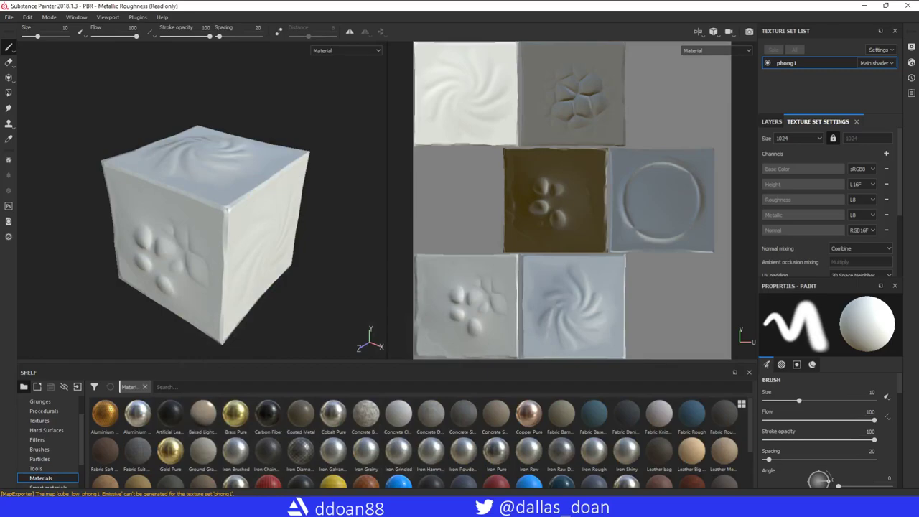
{"action": "left_click", "coordinate": [352, 507]}
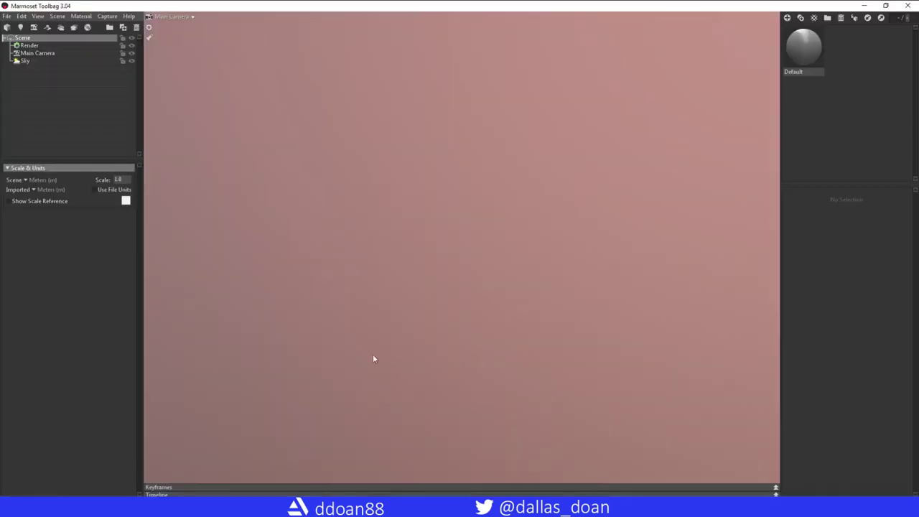
- Import the cube_low model into the scene from the meshes folder inside cube_01
{"action": "left_click", "coordinate": [7, 28]}
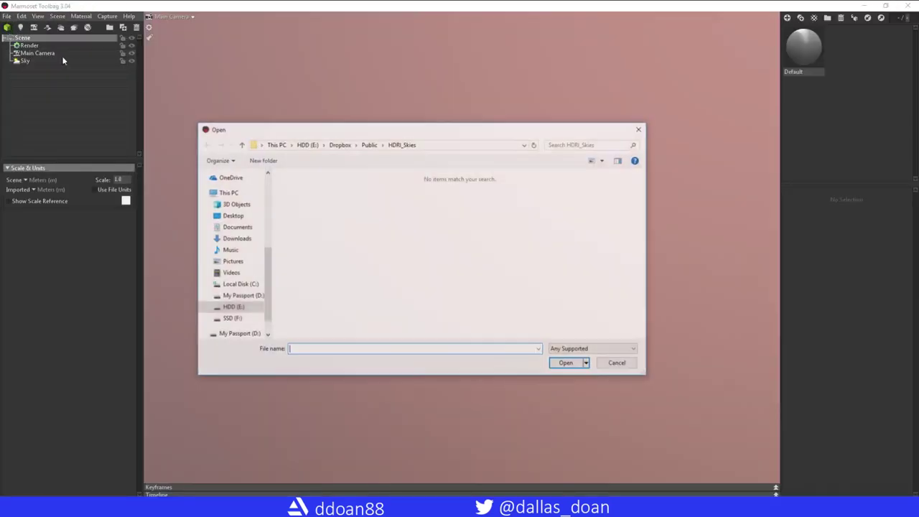
{"action": "left_click", "coordinate": [368, 144]}
{"action": "scroll", "coordinate": [316, 296], "scroll_direction": "up", "scroll_amount": 10}
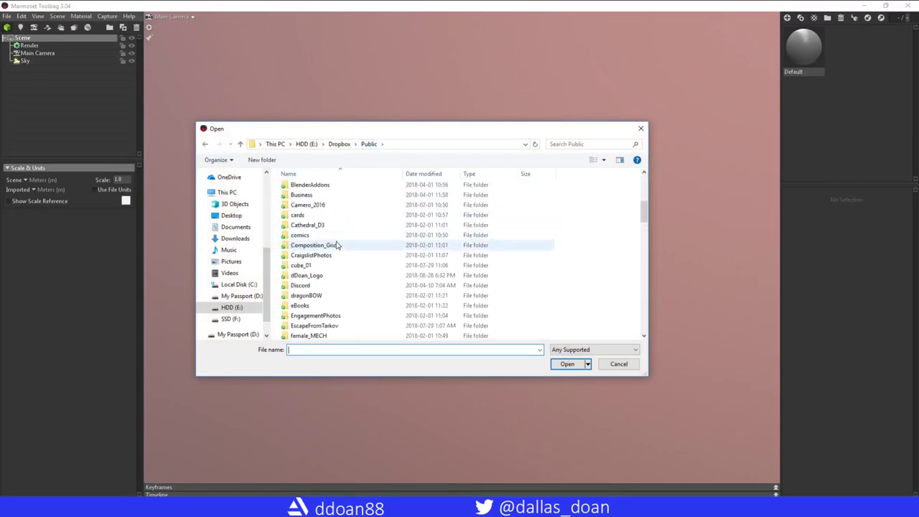
{"action": "double_click", "coordinate": [316, 296]}
{"action": "double_click", "coordinate": [321, 189]}
{"action": "left_click", "coordinate": [332, 197]}
{"action": "left_click", "coordinate": [570, 367]}
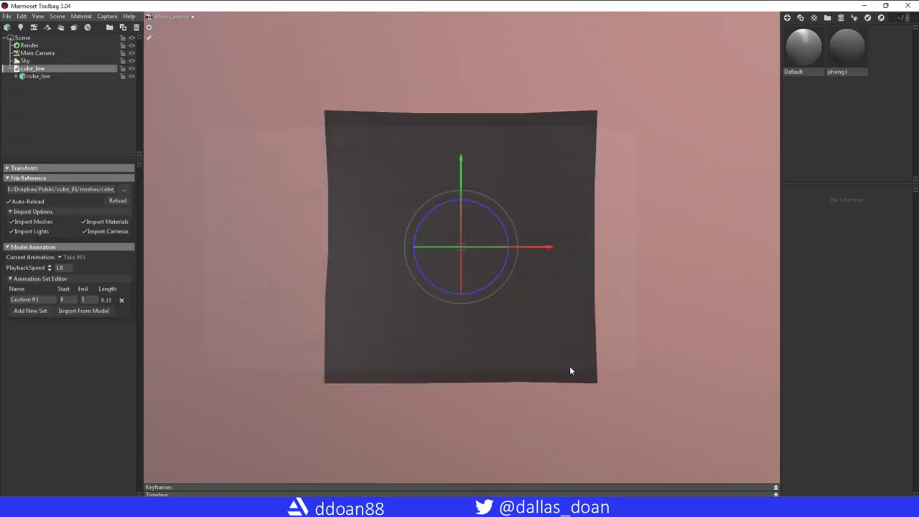
- Assign cube_low_phong1_Normal.png from the substance folder as the normal map of the phong1 material
{"action": "left_click_drag", "start_coordinate": [663, 249], "coordinate": [585, 295], "text": "alt"}
{"action": "left_click_drag", "start_coordinate": [649, 273], "coordinate": [646, 242]}
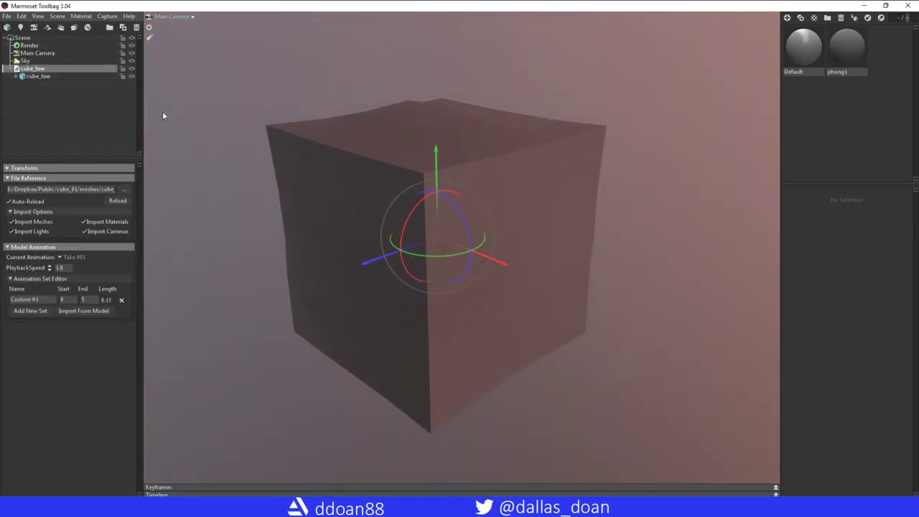
{"action": "left_click_drag", "start_coordinate": [677, 191], "coordinate": [675, 199]}
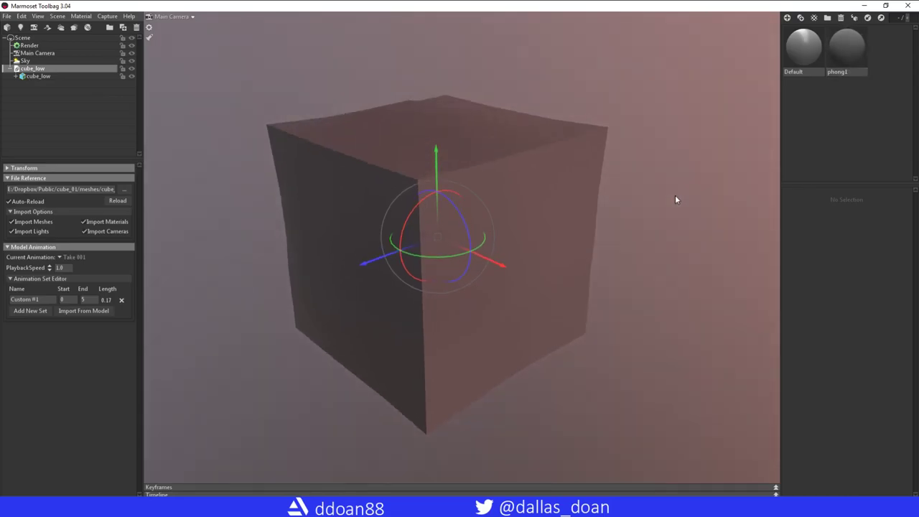
{"action": "left_click", "coordinate": [849, 50]}
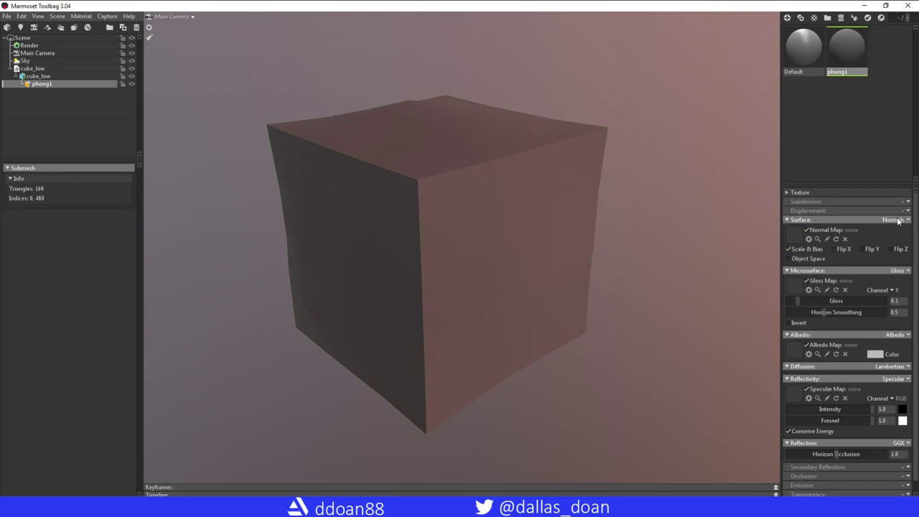
{"action": "left_click", "coordinate": [227, 507]}
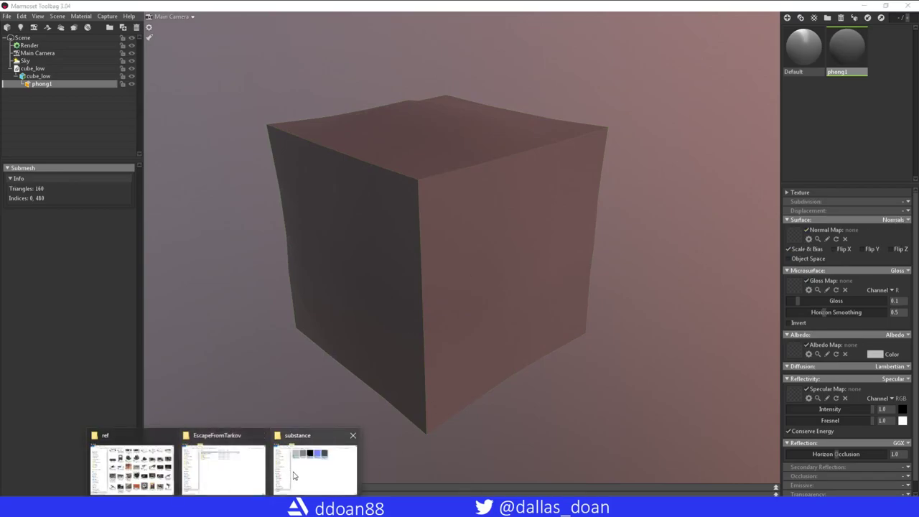
{"action": "left_click", "coordinate": [294, 474]}
{"action": "left_click_drag", "start_coordinate": [450, 173], "coordinate": [794, 235]}
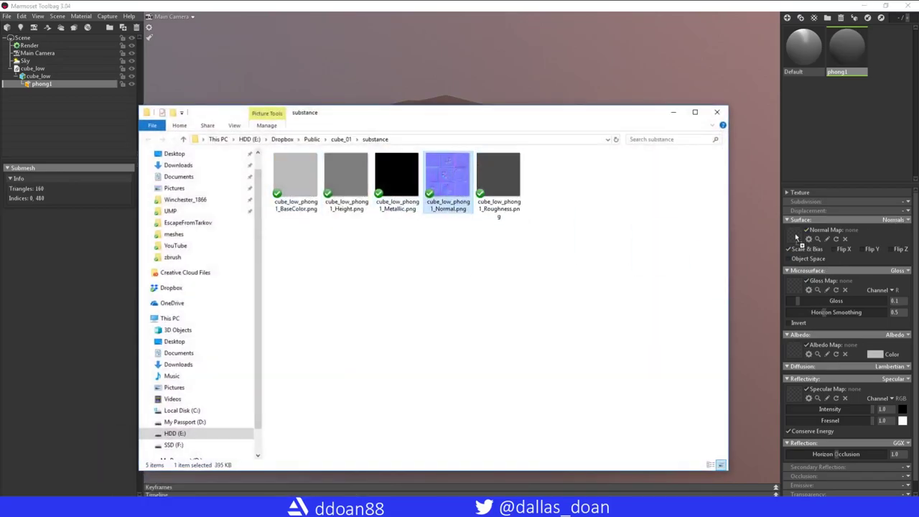
{"action": "left_click", "coordinate": [673, 112]}
- Enable Flip Y for the normal map of the phong1 material and check the surface detail on the cube
{"action": "left_click_drag", "start_coordinate": [651, 149], "coordinate": [799, 261]}
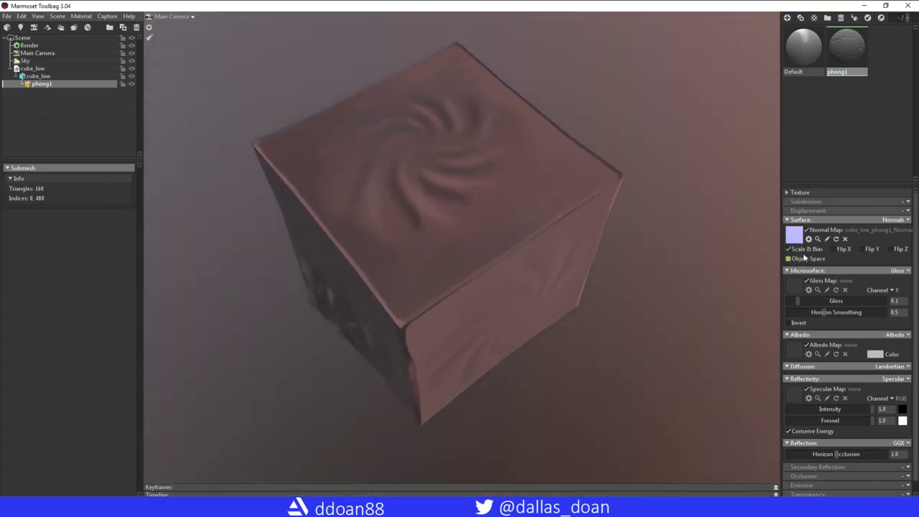
{"action": "left_click", "coordinate": [862, 249]}
{"action": "mouse_move", "coordinate": [648, 301]}
{"action": "left_mouse_down"}
{"action": "mouse_move", "coordinate": [661, 237]}
{"action": "mouse_move", "coordinate": [675, 254]}
{"action": "mouse_move", "coordinate": [722, 263]}
{"action": "mouse_move", "coordinate": [495, 303]}
{"action": "left_mouse_up"}
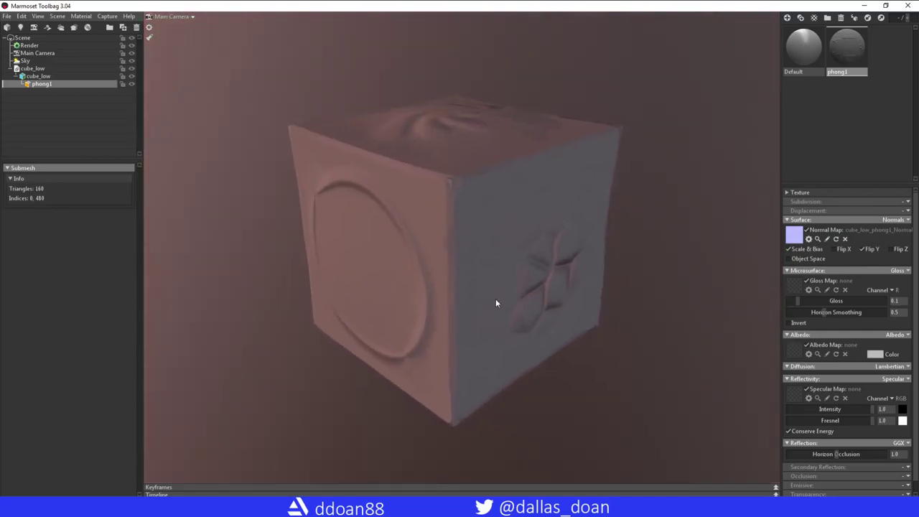
- Raise the sky light's brightness to about 3.66
{"action": "left_click", "coordinate": [36, 46]}
{"action": "left_click", "coordinate": [38, 53]}
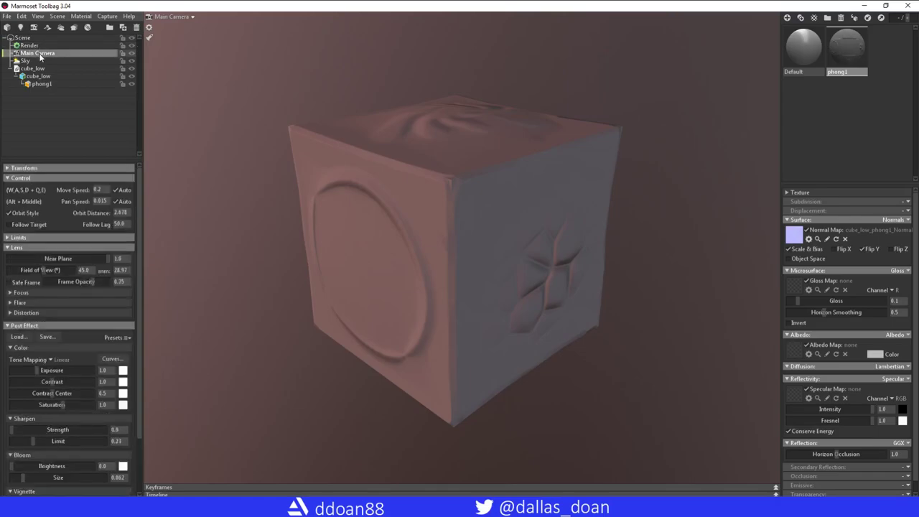
{"action": "left_click", "coordinate": [36, 62]}
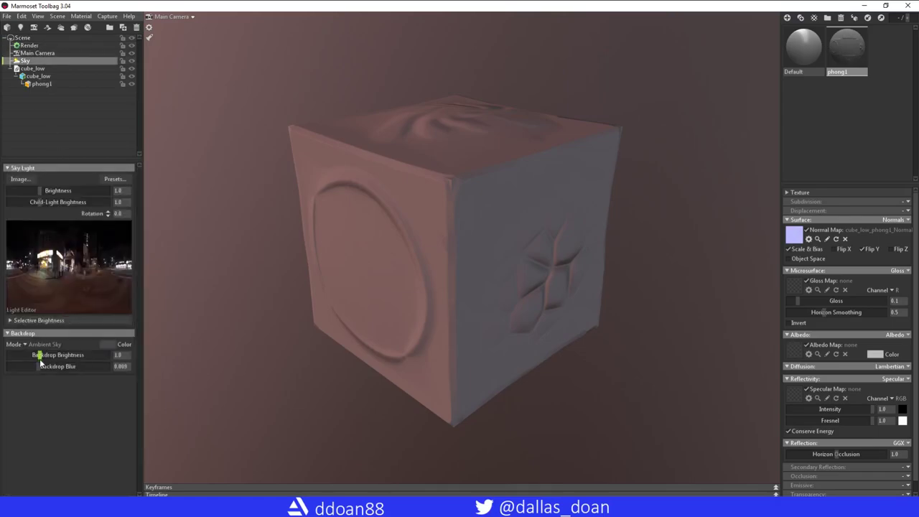
{"action": "left_click_drag", "start_coordinate": [49, 190], "coordinate": [83, 191]}
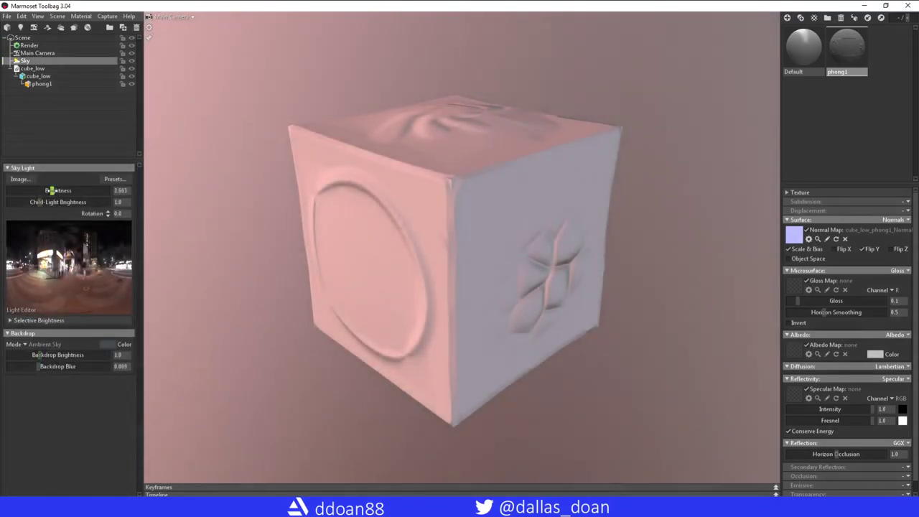
- Capture an image of the textured cube with the Image & Open command
{"action": "left_click_drag", "start_coordinate": [665, 196], "coordinate": [586, 234]}
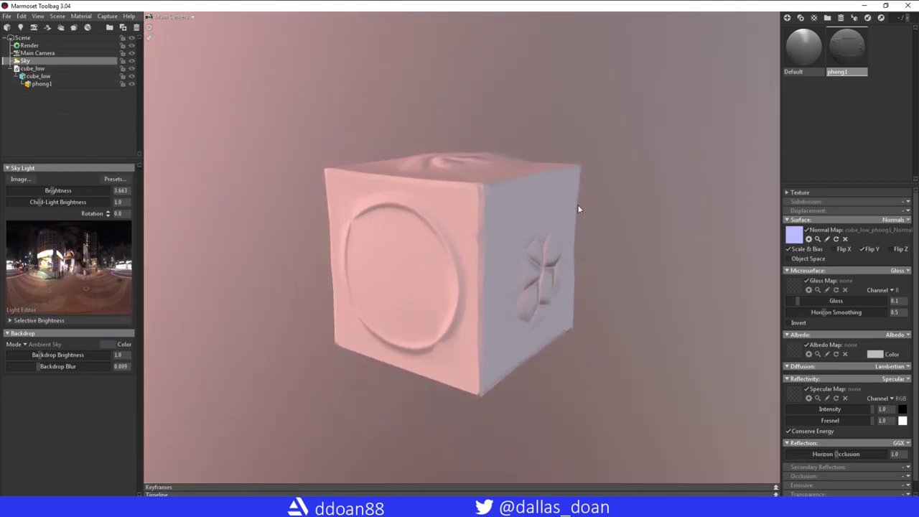
{"action": "left_click_drag", "start_coordinate": [594, 208], "coordinate": [718, 229]}
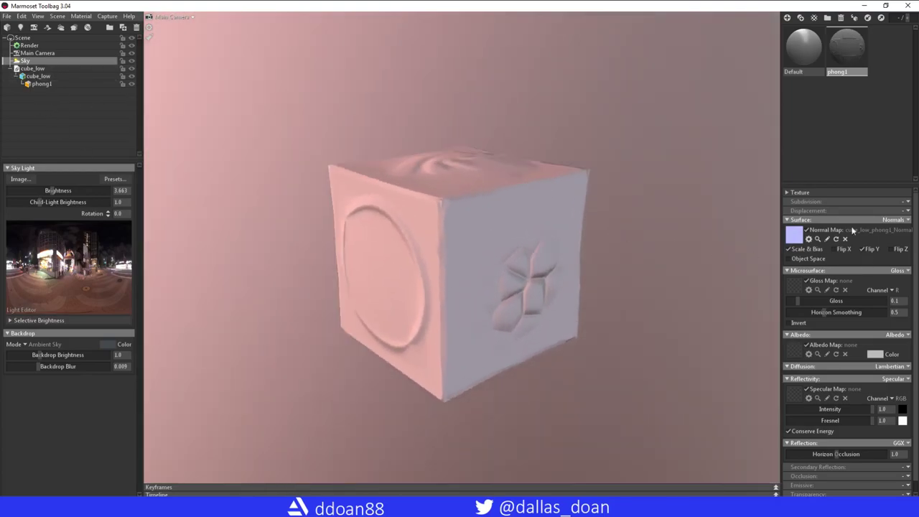
{"action": "left_click", "coordinate": [99, 18]}
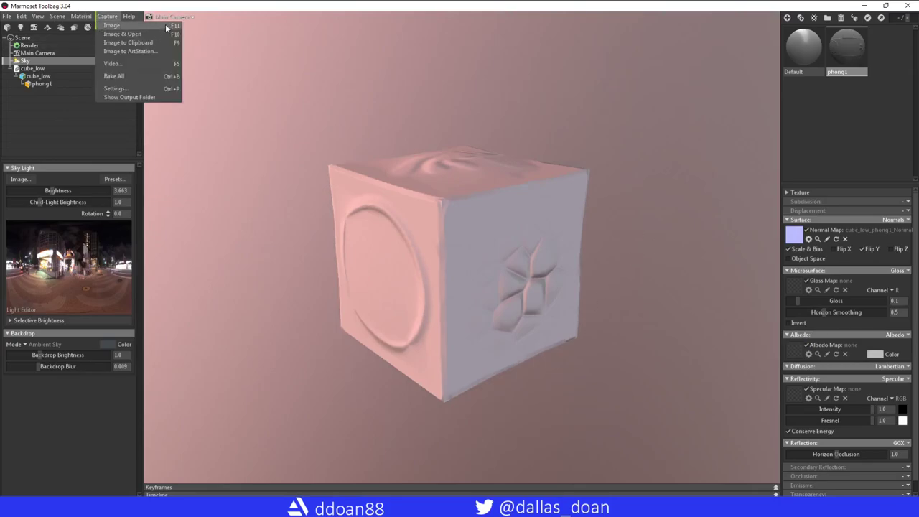
{"action": "left_click", "coordinate": [118, 18]}
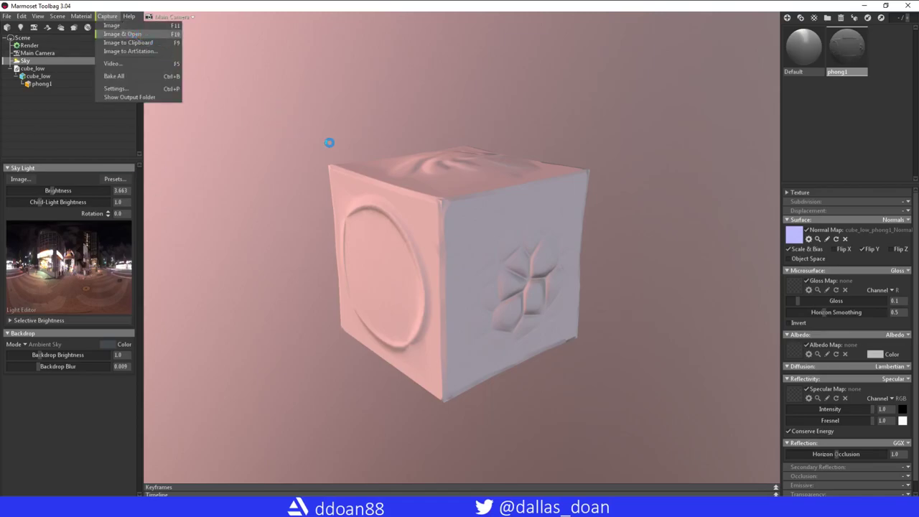